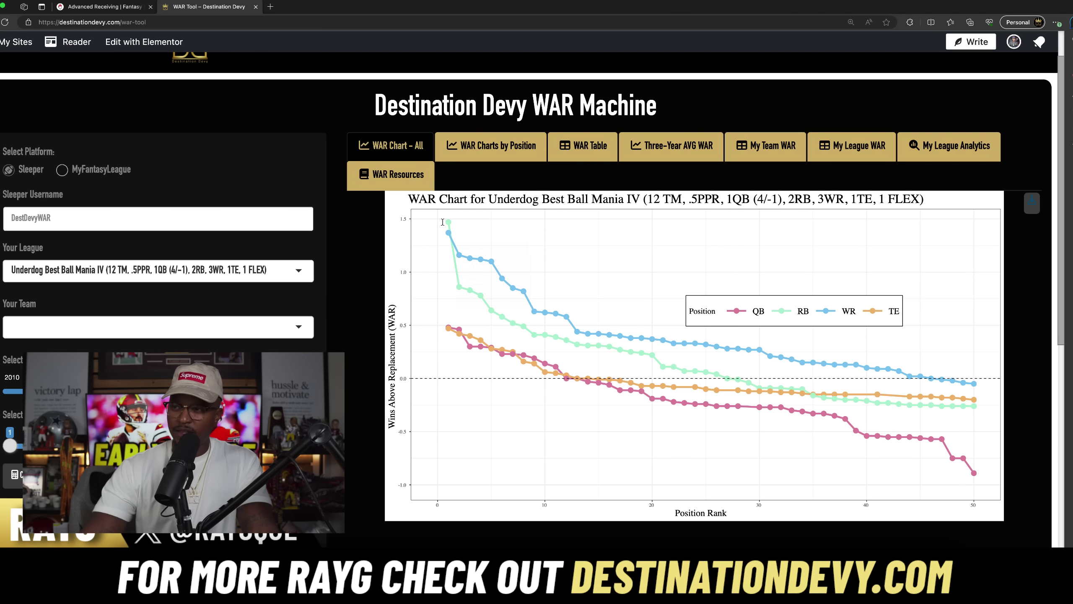
Examine the top running back and wide receiver points on the WAR chart for Underdog Best Ball Mania IV
mouse_move(449, 233)
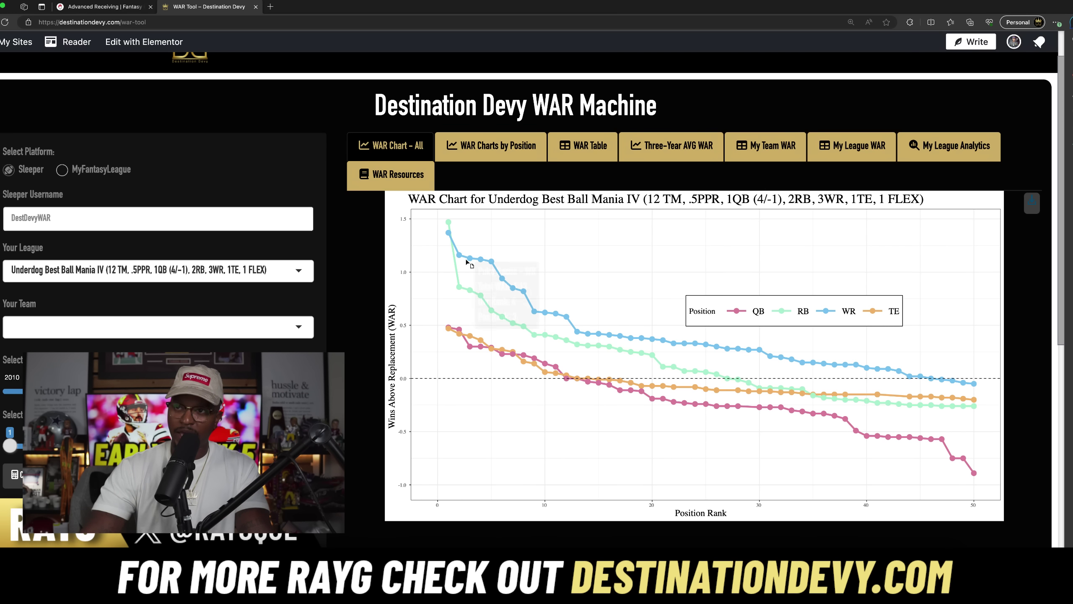
left_click(117, 6)
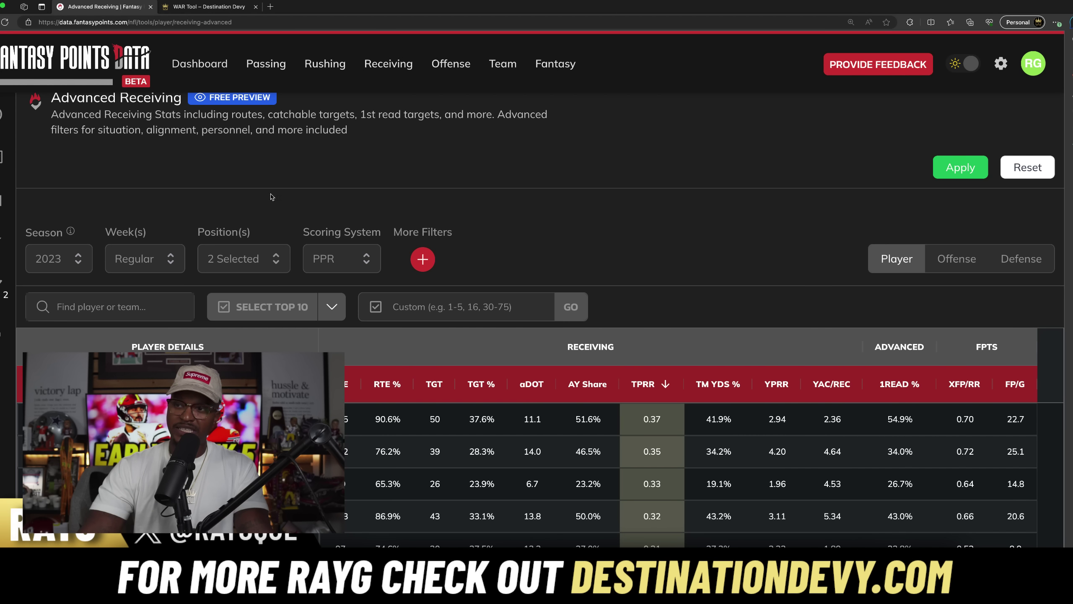
left_click(208, 6)
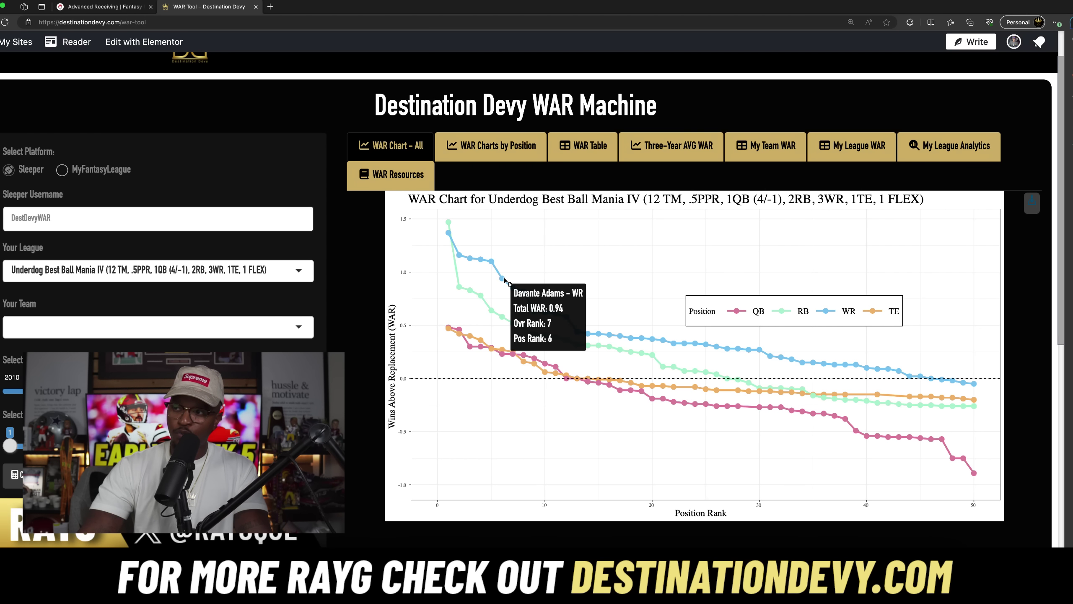
mouse_move(549, 319)
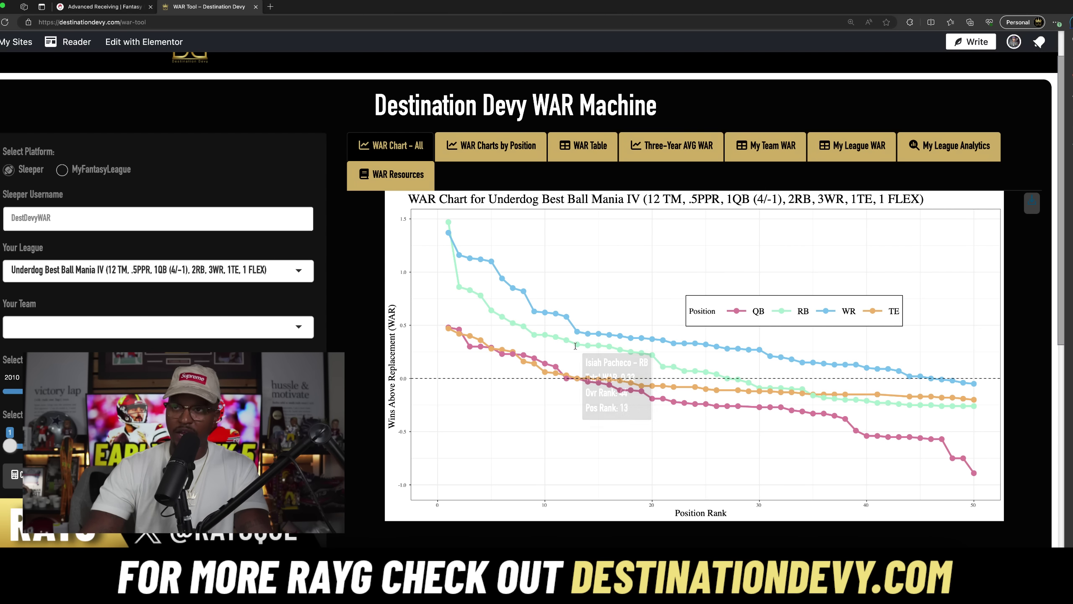
Switch to the Advanced Receiving page on Fantasy Points Data and check the table's qualifier filters
left_click(127, 8)
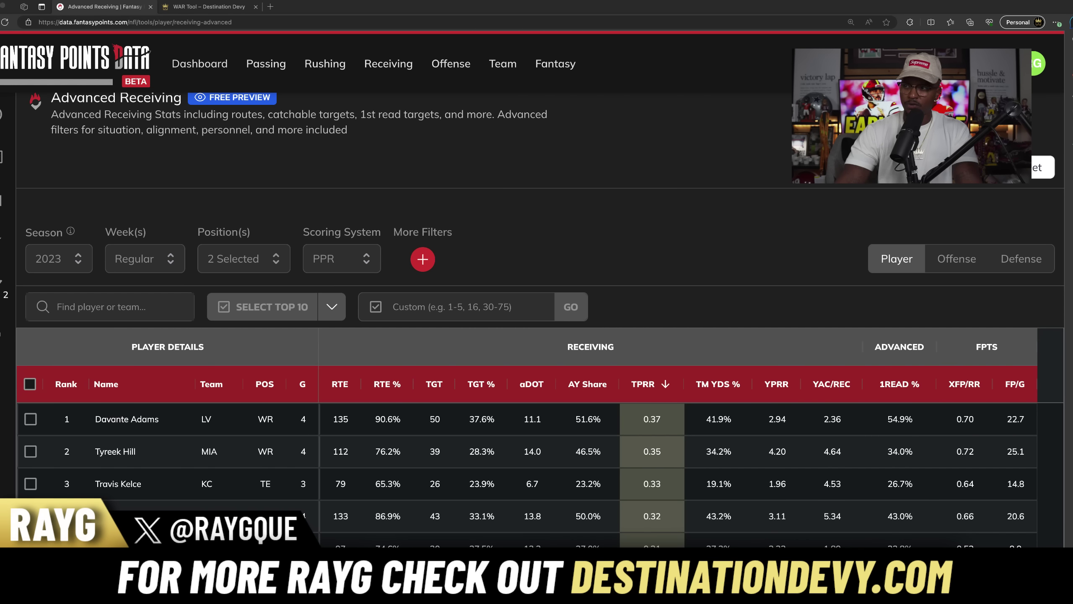
scroll(537, 316, "down", 3)
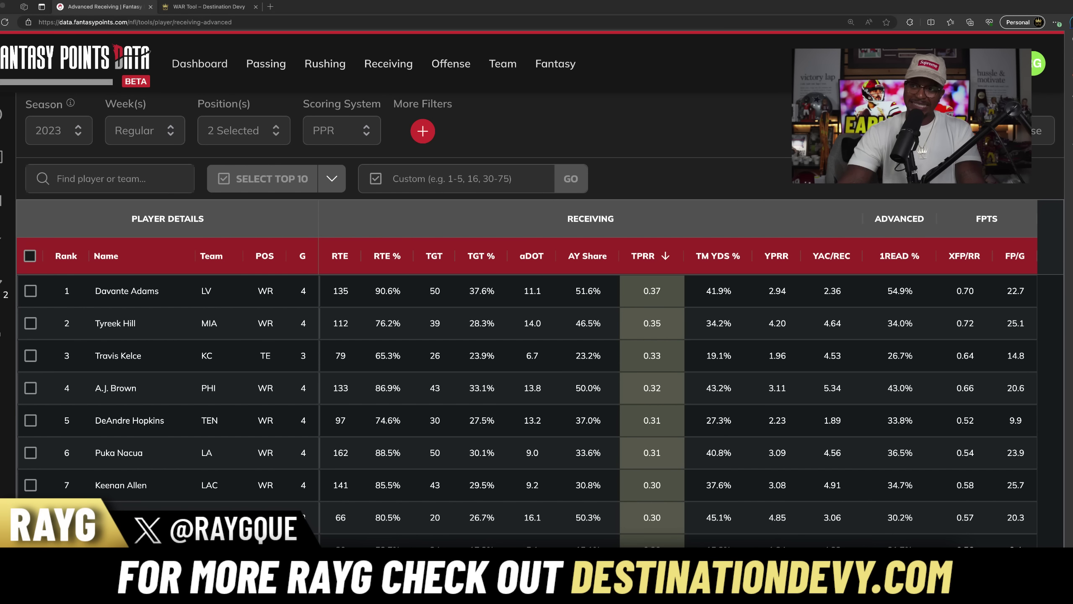
scroll(536, 317, "down", 2)
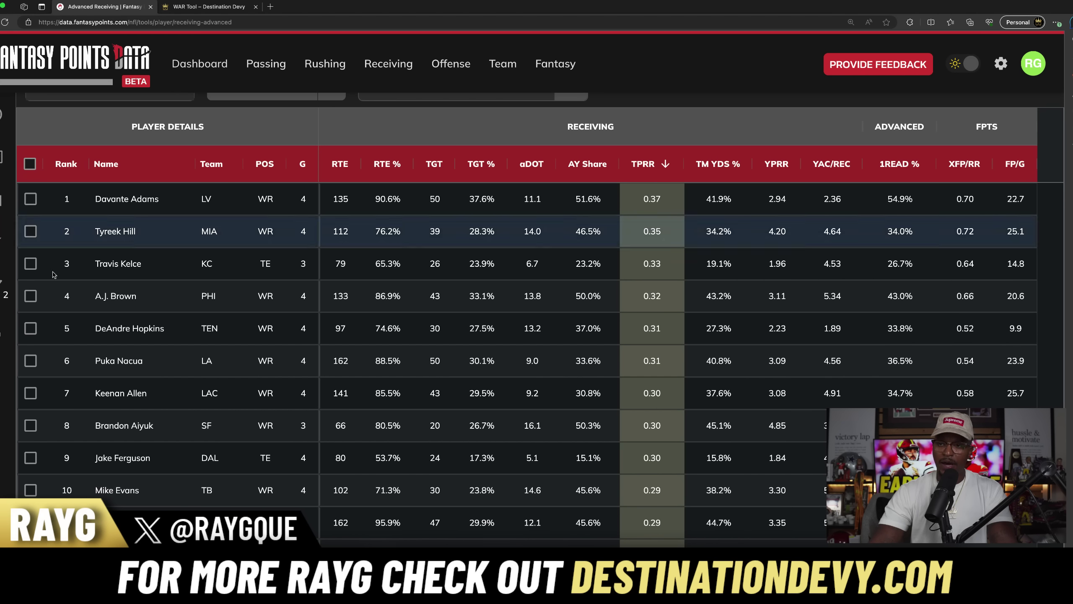
left_click(6, 292)
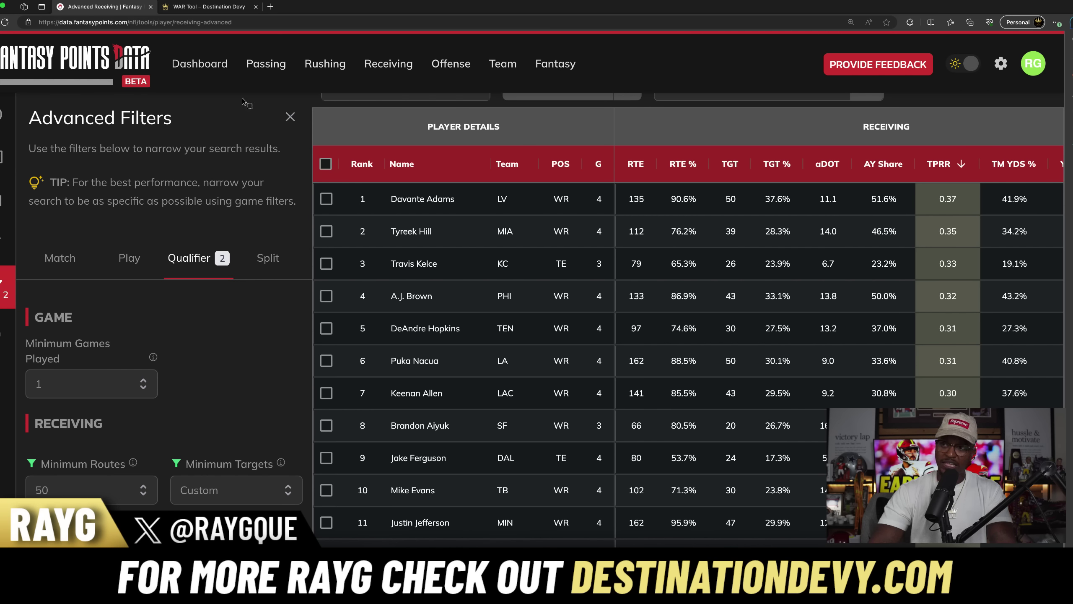
left_click(287, 119)
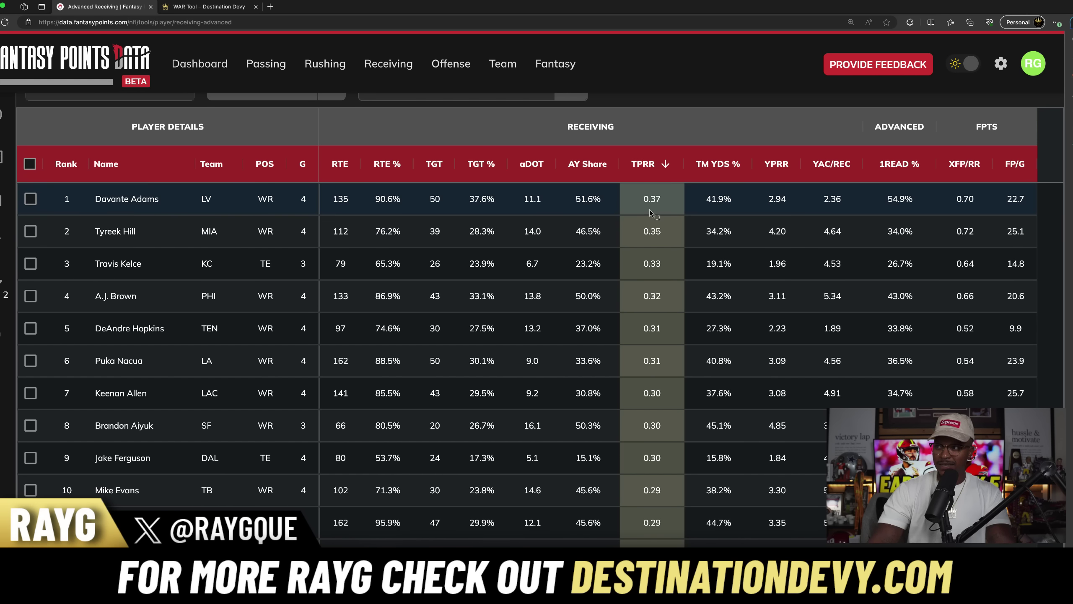
Sort the receiving table by TGT % in descending order and review the highest-ranked players
left_click(485, 169)
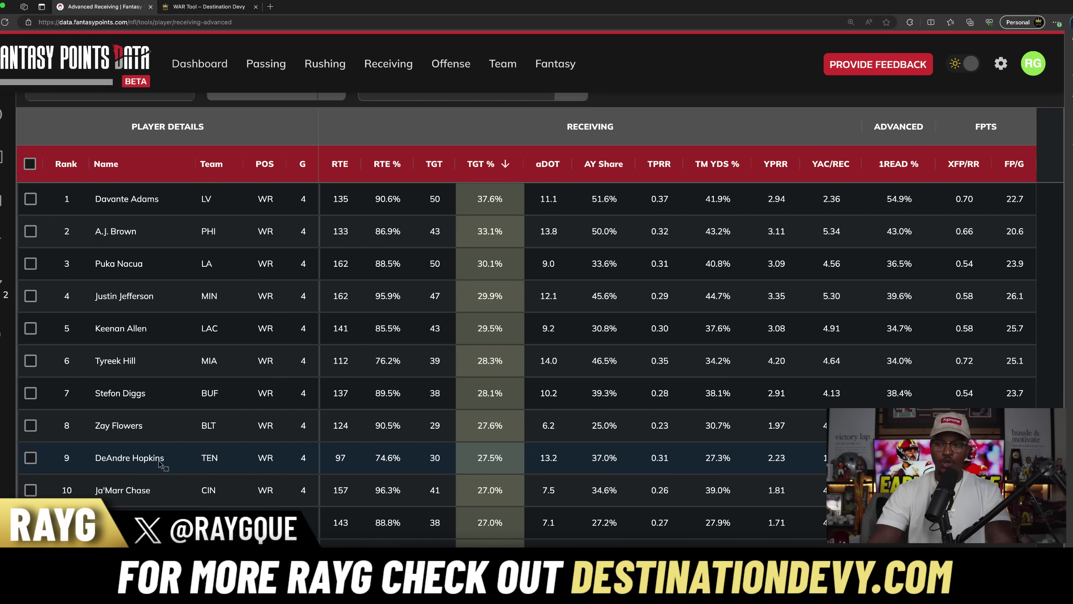
scroll(149, 490, "down", 2)
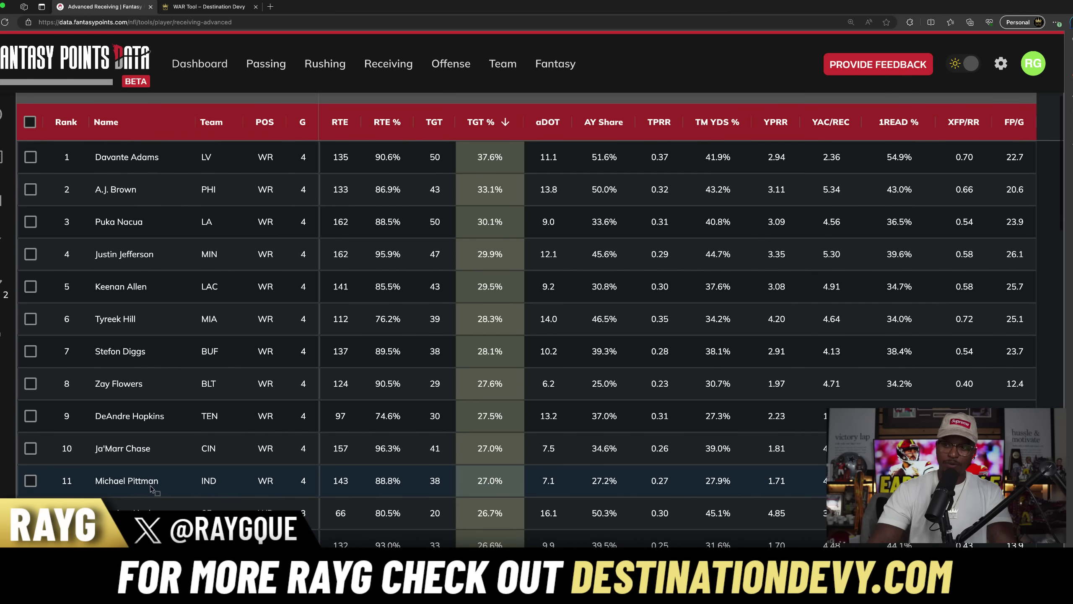
scroll(151, 488, "down", 3)
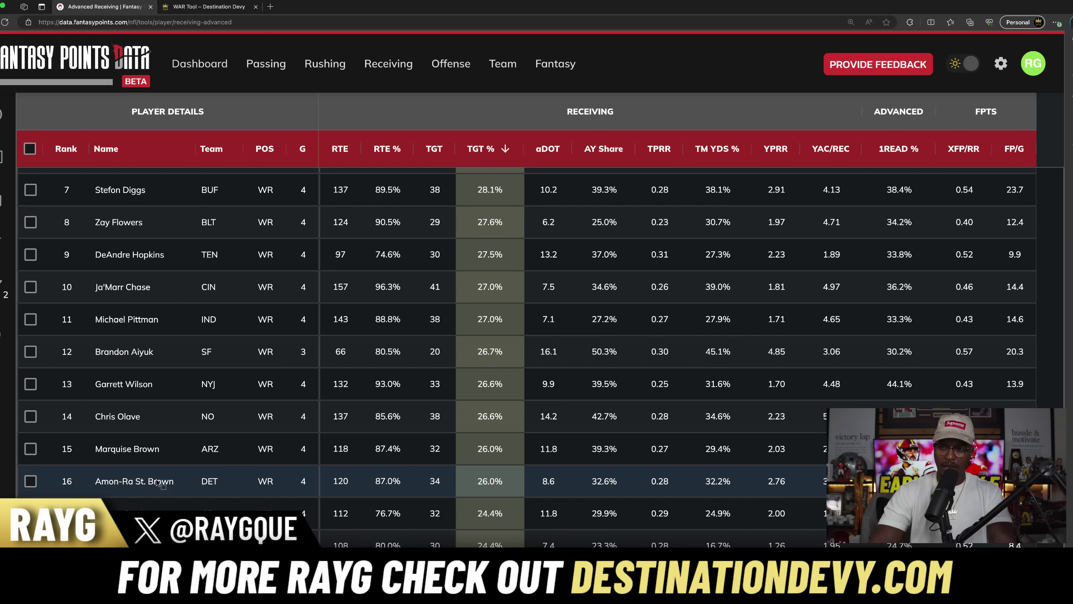
scroll(157, 484, "down", 1)
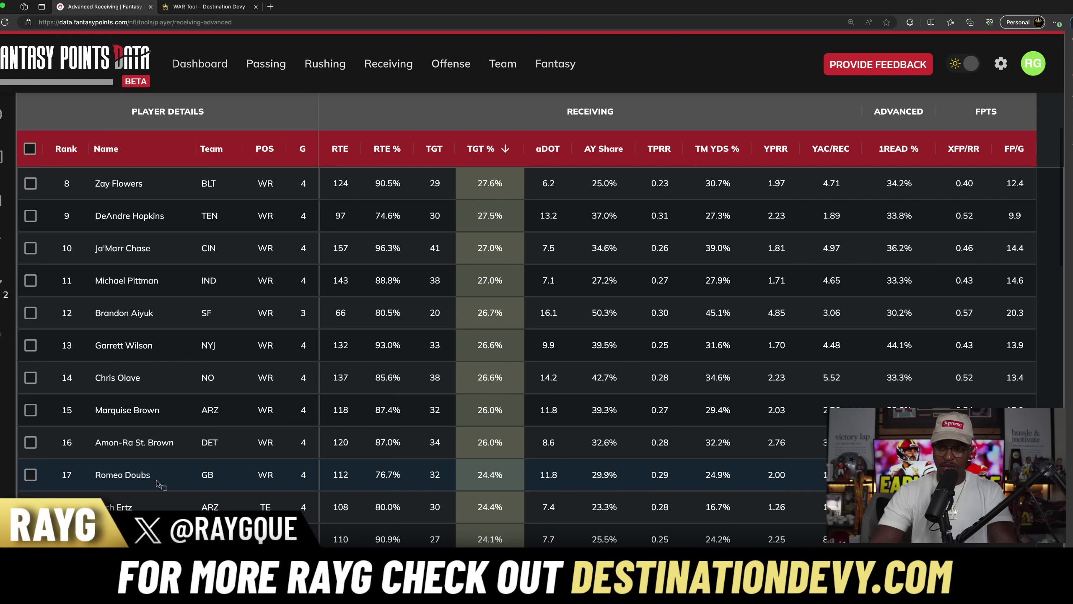
scroll(253, 484, "down", 1)
scroll(431, 483, "up", 8)
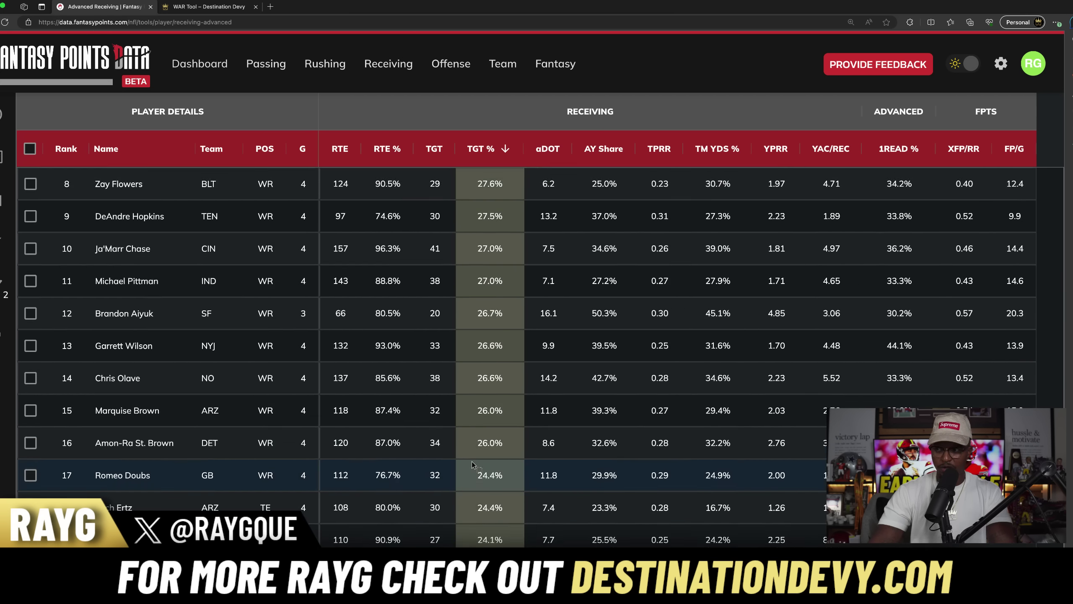
scroll(503, 394, "down", 3)
scroll(504, 394, "down", 2)
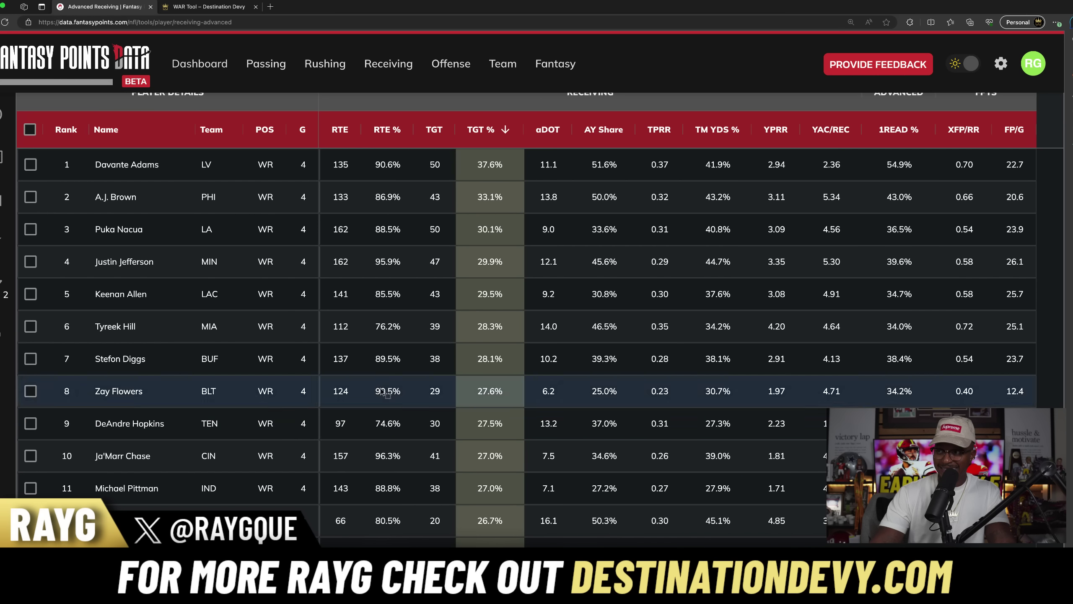
scroll(490, 401, "down", 1)
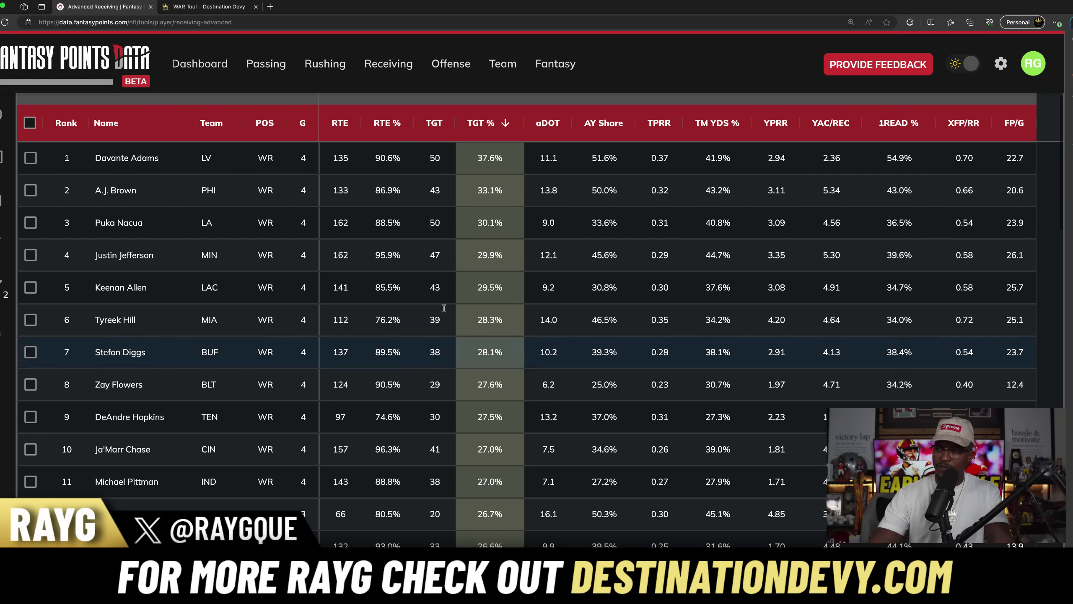
Sort the receiving table by YPRR in descending order and select Amon-Ra St. Brown's row
left_click(777, 123)
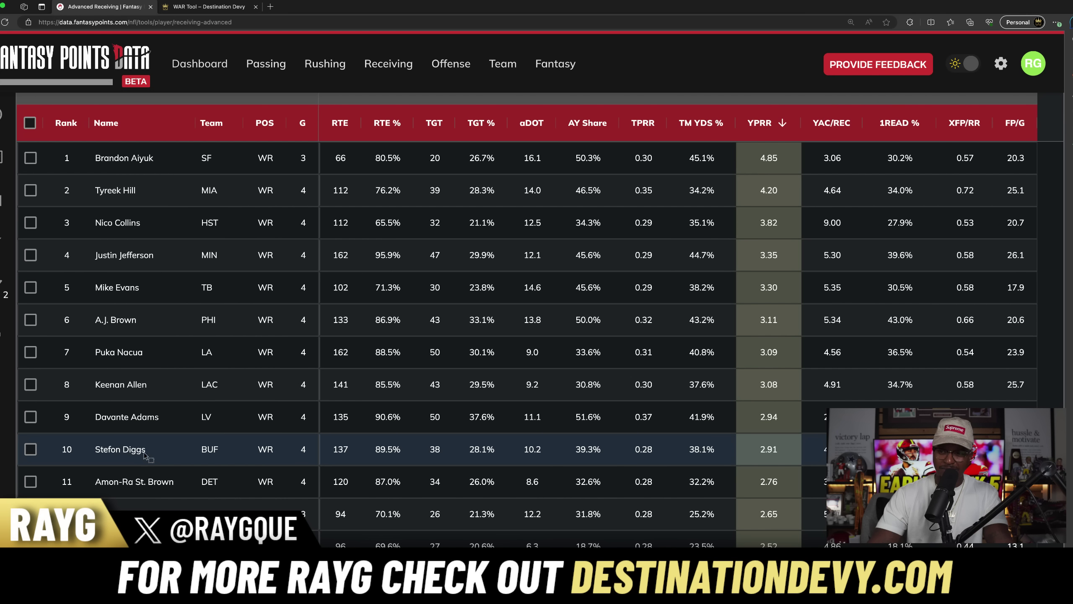
left_click(34, 482)
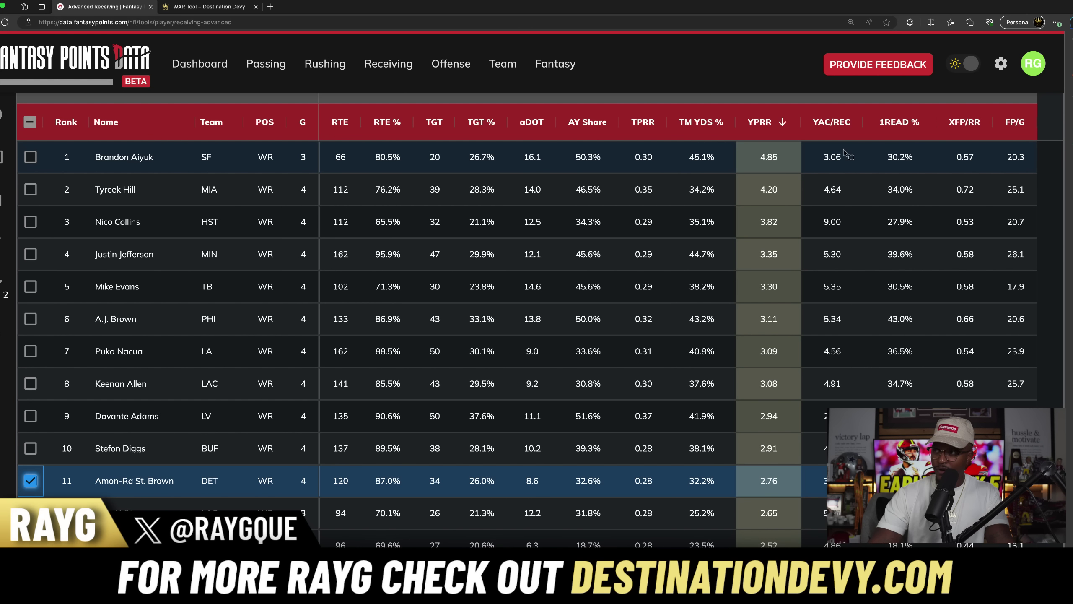
Sort the receiving table by AY Share in descending order and select D.J. Moore's row
left_click(600, 121)
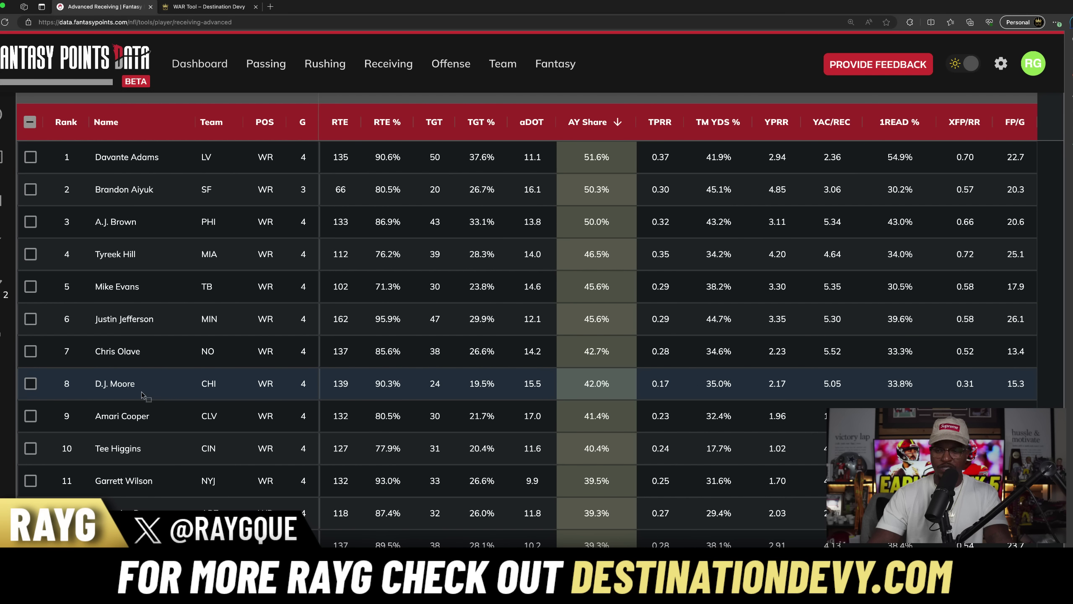
left_click(30, 384)
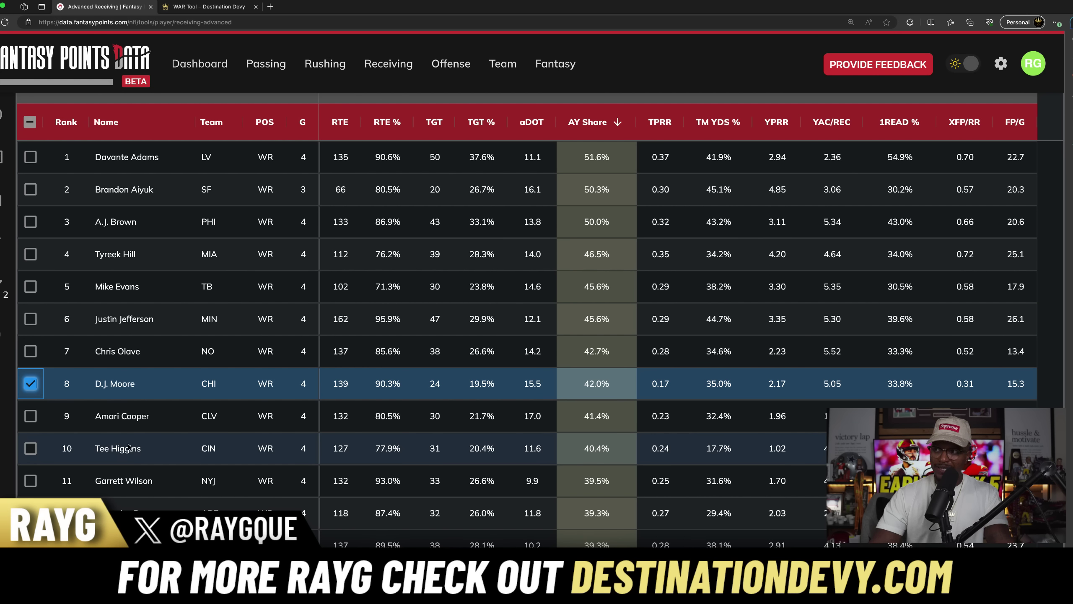
scroll(141, 455, "down", 1)
scroll(141, 454, "down", 10)
scroll(131, 461, "up", 15)
scroll(131, 461, "up", 2)
scroll(198, 418, "down", 5)
left_click(30, 430)
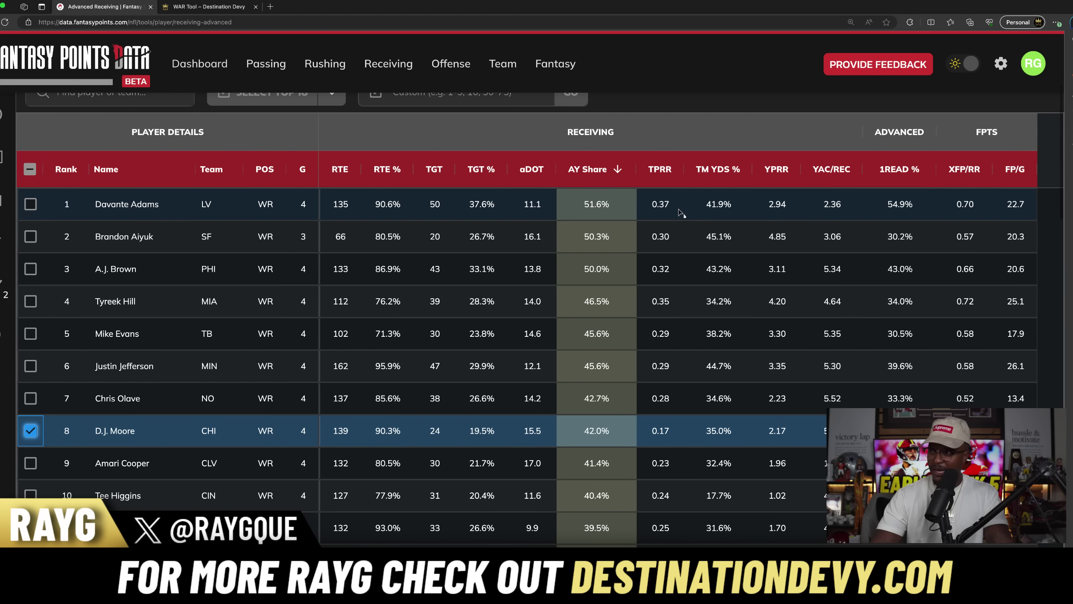
Sort the receiving table by YAC/REC in descending order and select the rows of George Pickens and Jaxon Smith-Njigba
left_click(847, 177)
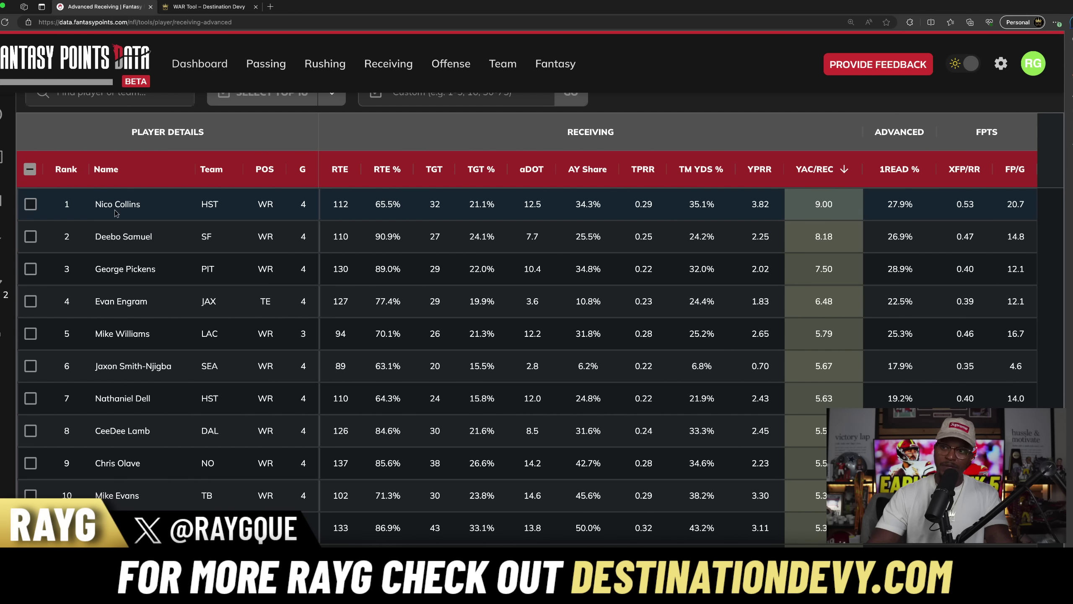
scroll(106, 247, "down", 1)
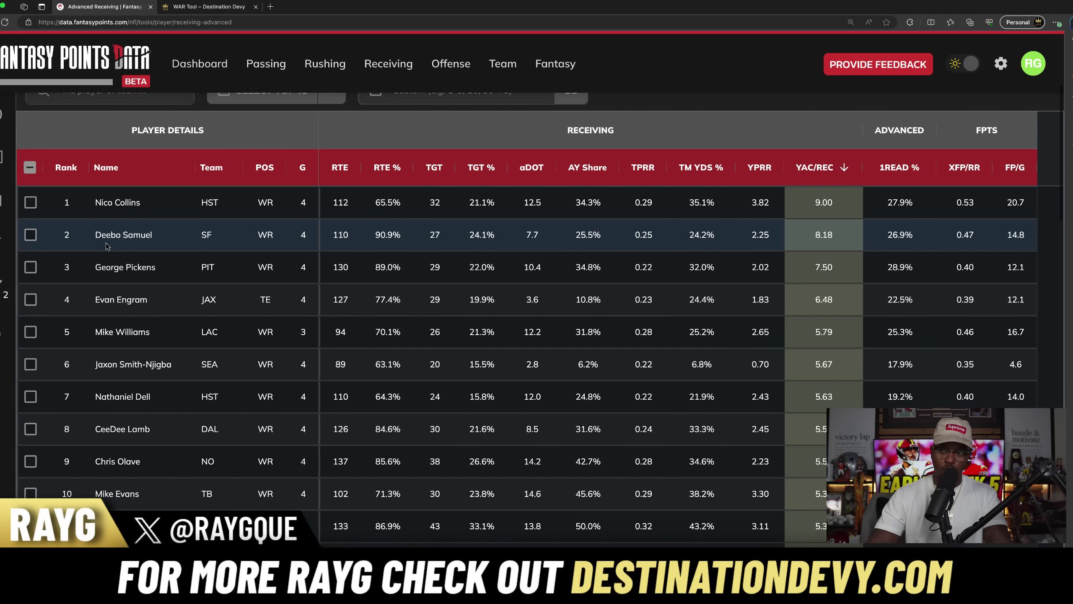
scroll(108, 245, "up", 1)
left_click(38, 270)
left_click(38, 271)
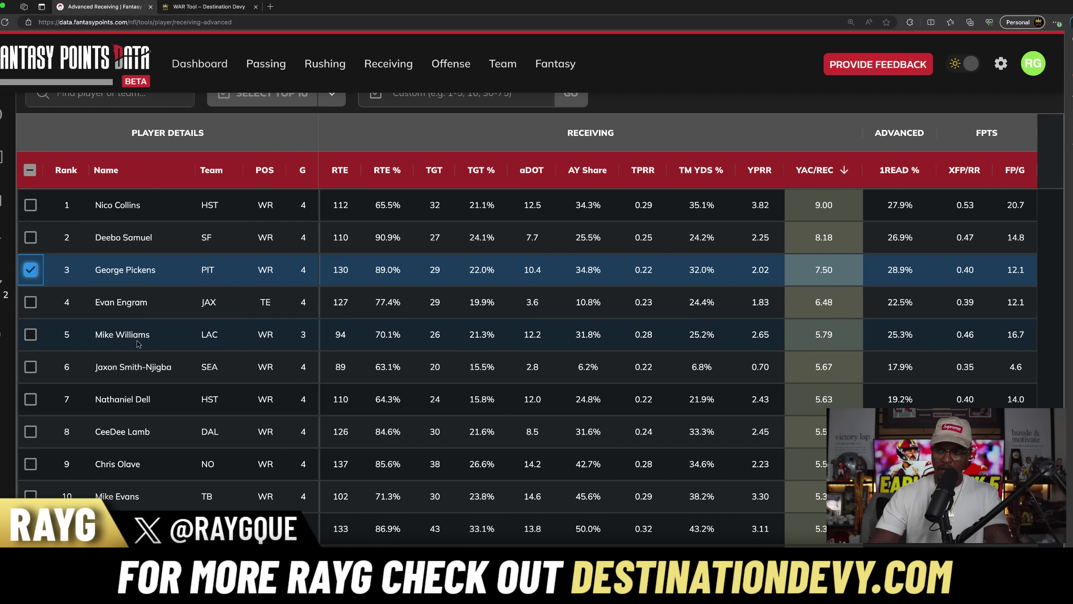
left_click(39, 368)
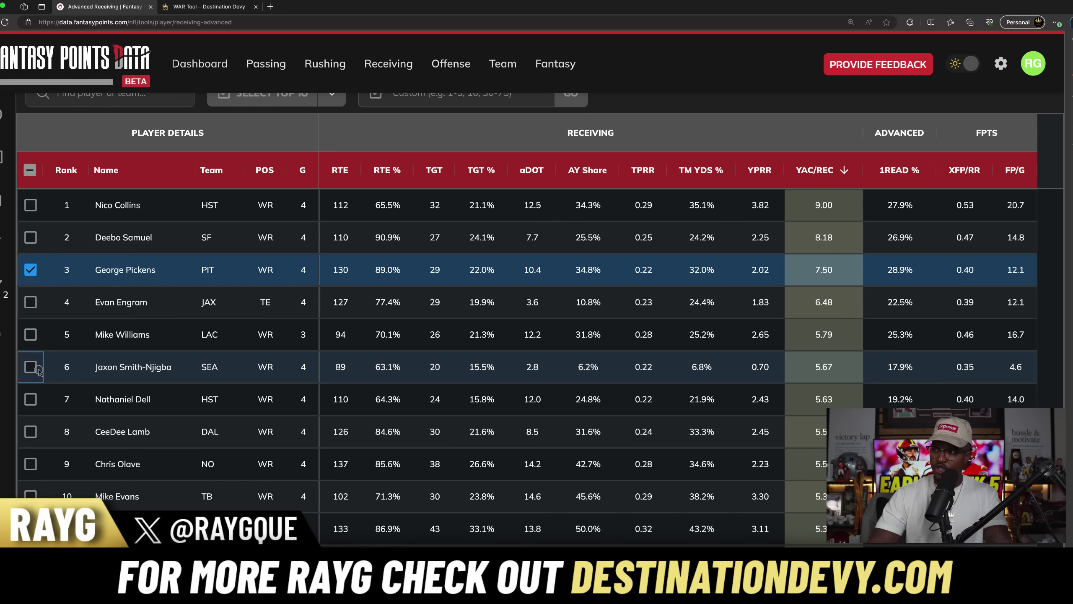
left_click(39, 368)
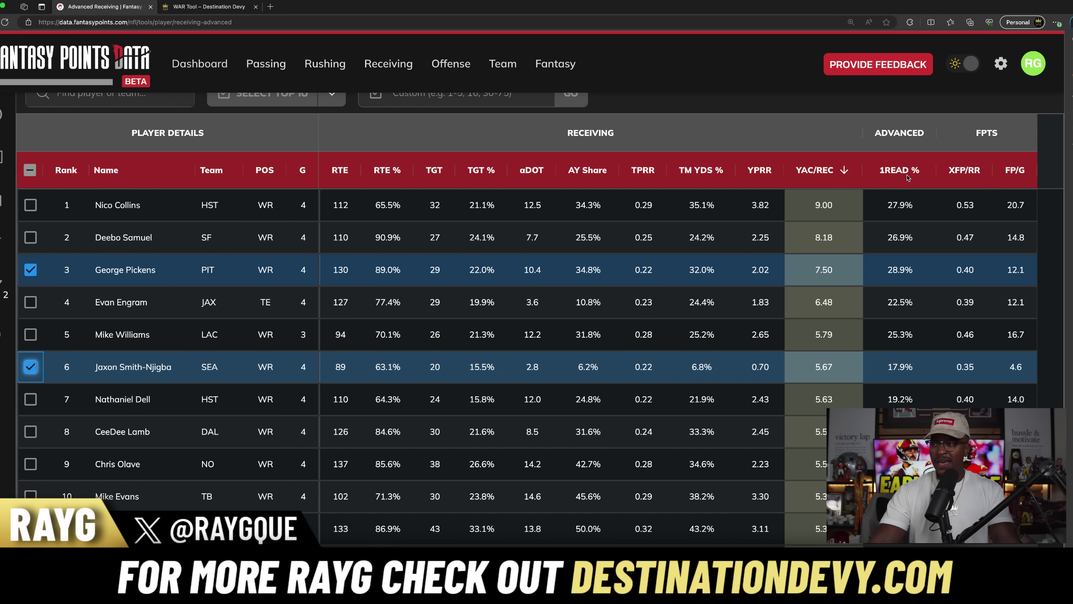
Check the definitions of 1READ %, TPRR and XFP/RR, and rank the players by XFP/RR in descending order
mouse_move(907, 178)
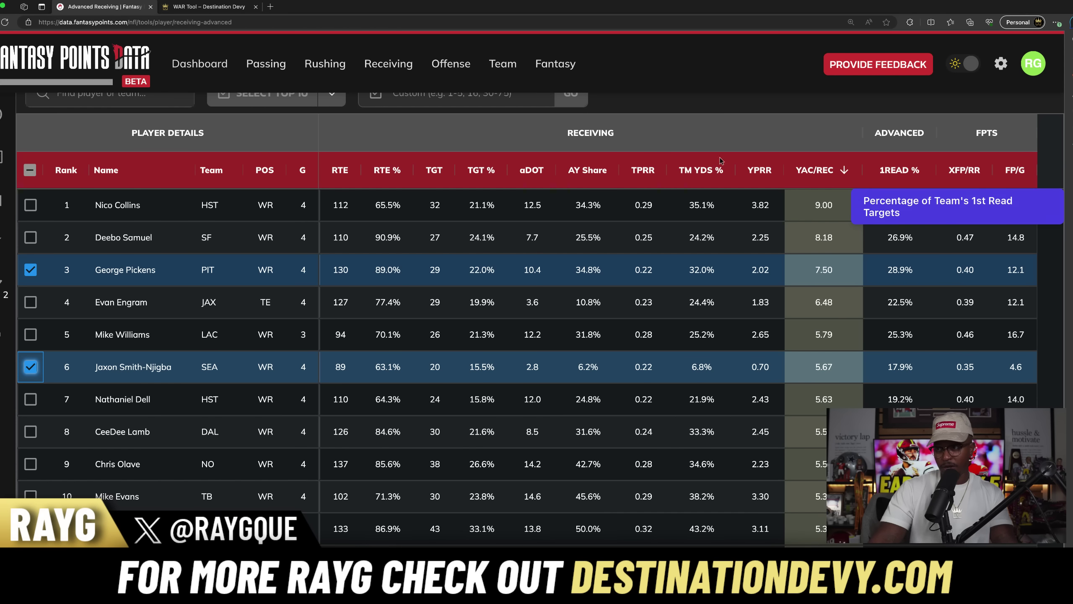
mouse_move(650, 173)
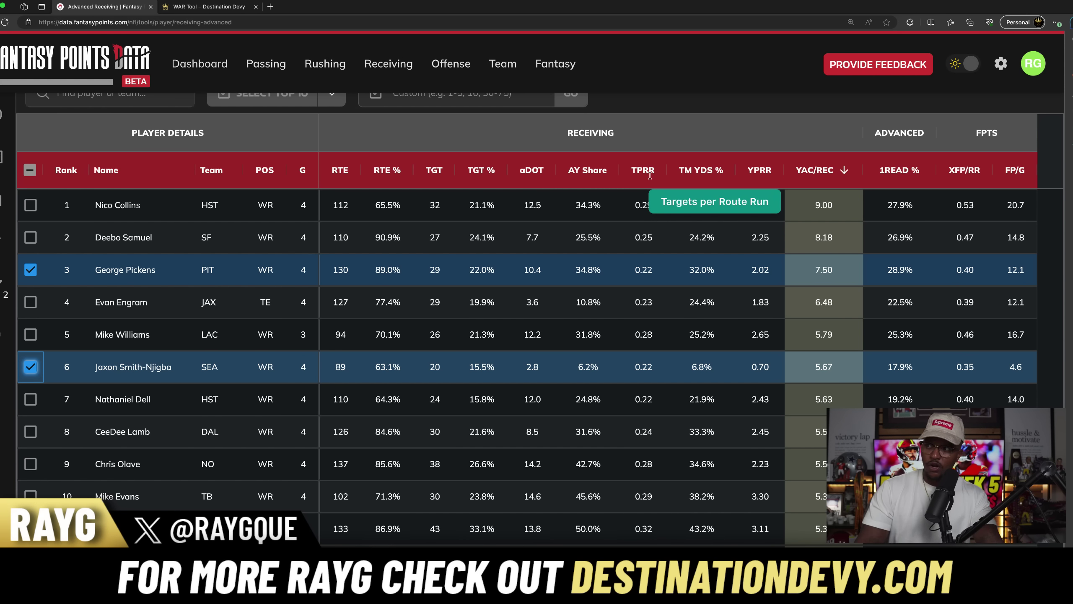
mouse_move(963, 177)
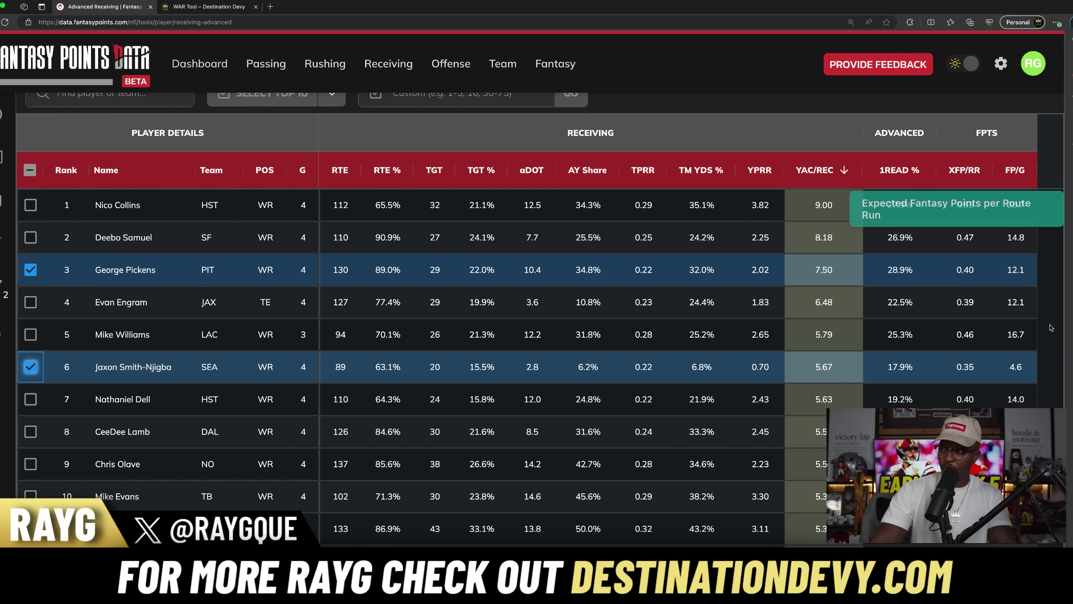
left_click(968, 171)
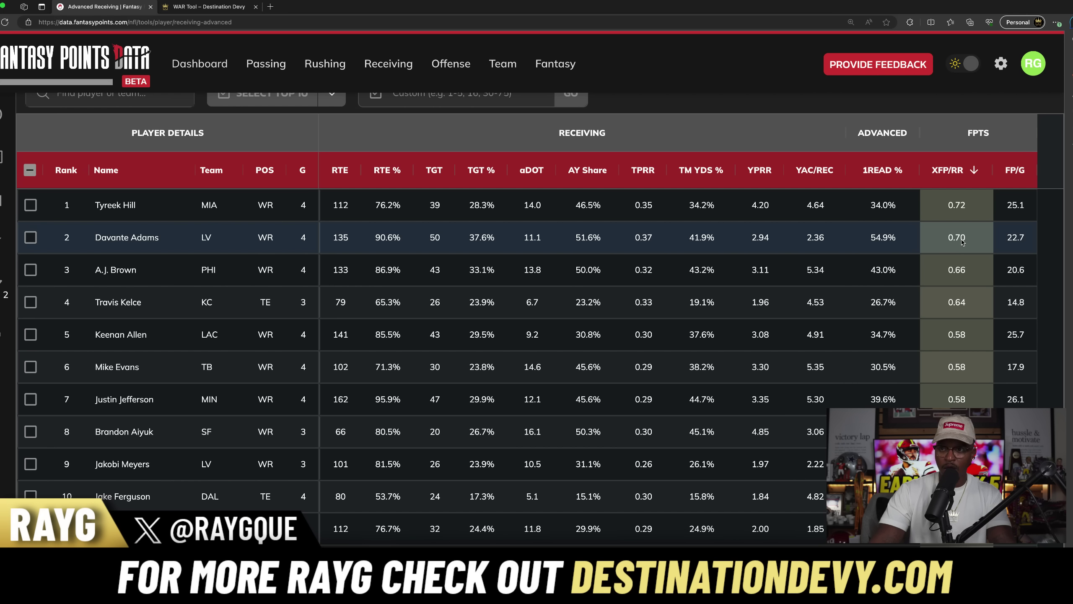
Sort the receiving table by FP/G in descending order and filter the players by "lions"
left_click(1006, 179)
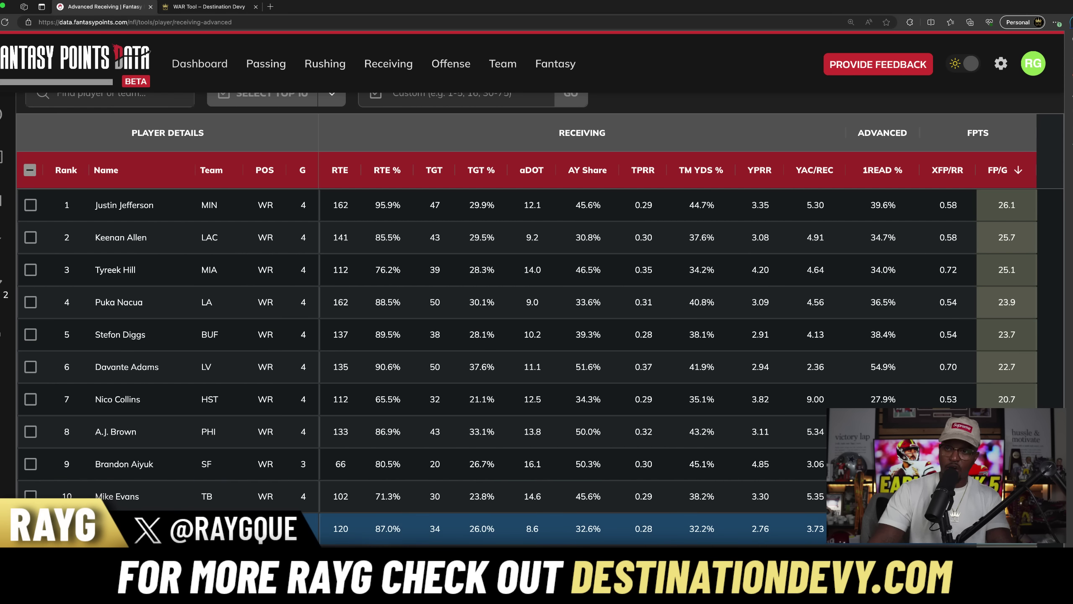
scroll(117, 151, "up", 1)
left_click(119, 128)
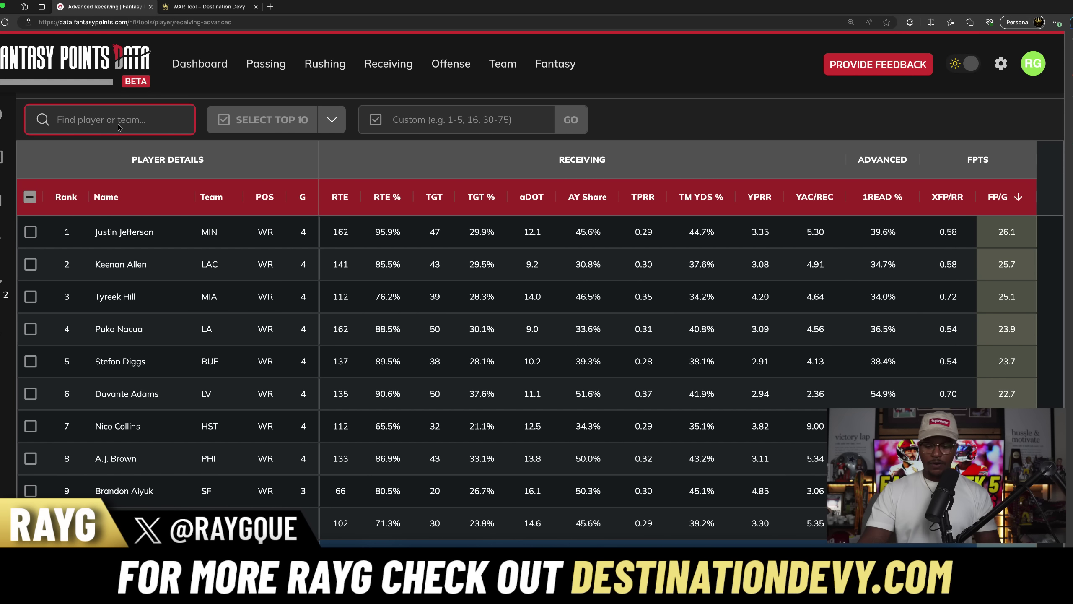
type("lions")
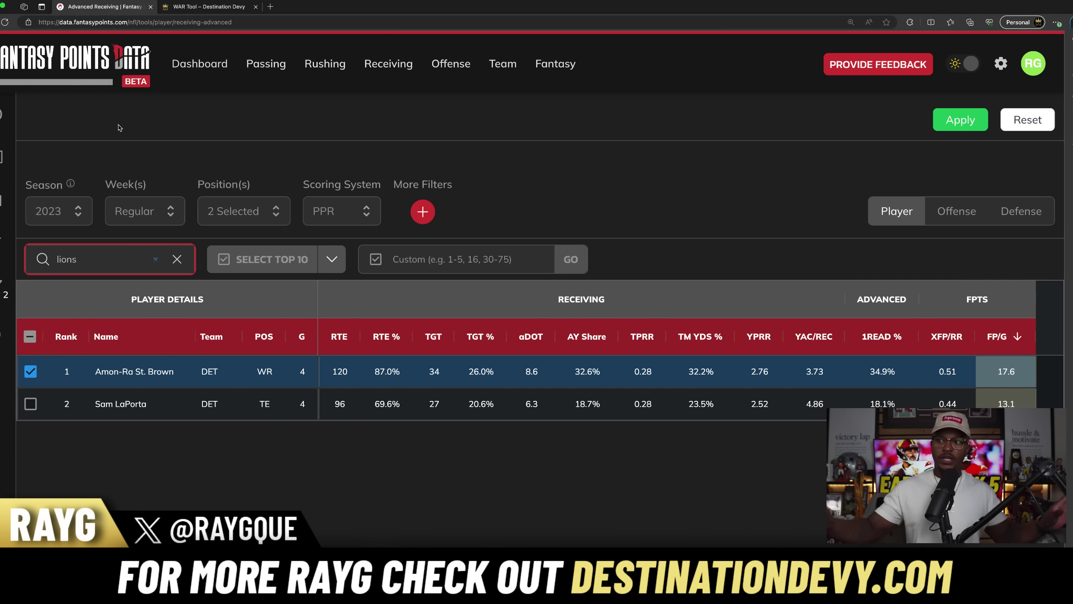
Set the Minimum Routes and Minimum Targets qualifiers to Any, apply them to the table, and close the advanced filters
left_click(6, 288)
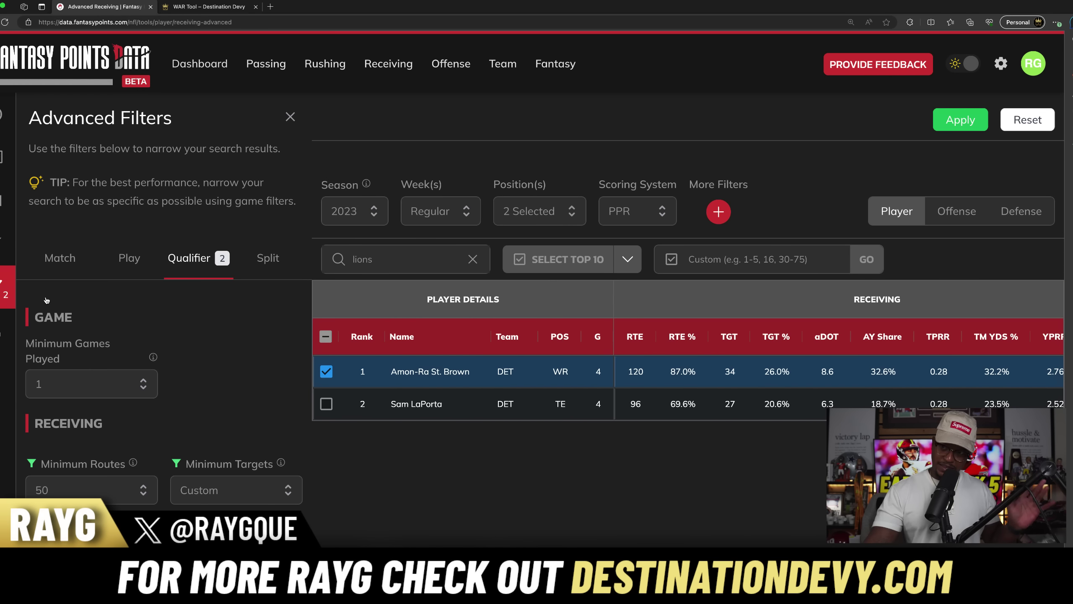
left_click(146, 495)
left_click(94, 310)
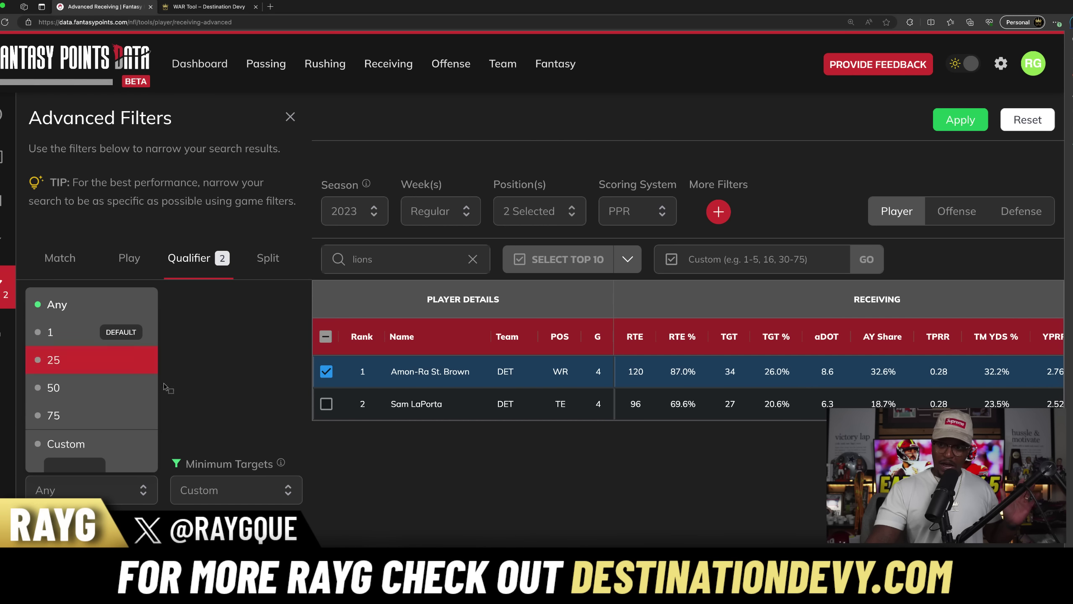
left_click(228, 488)
left_click(202, 304)
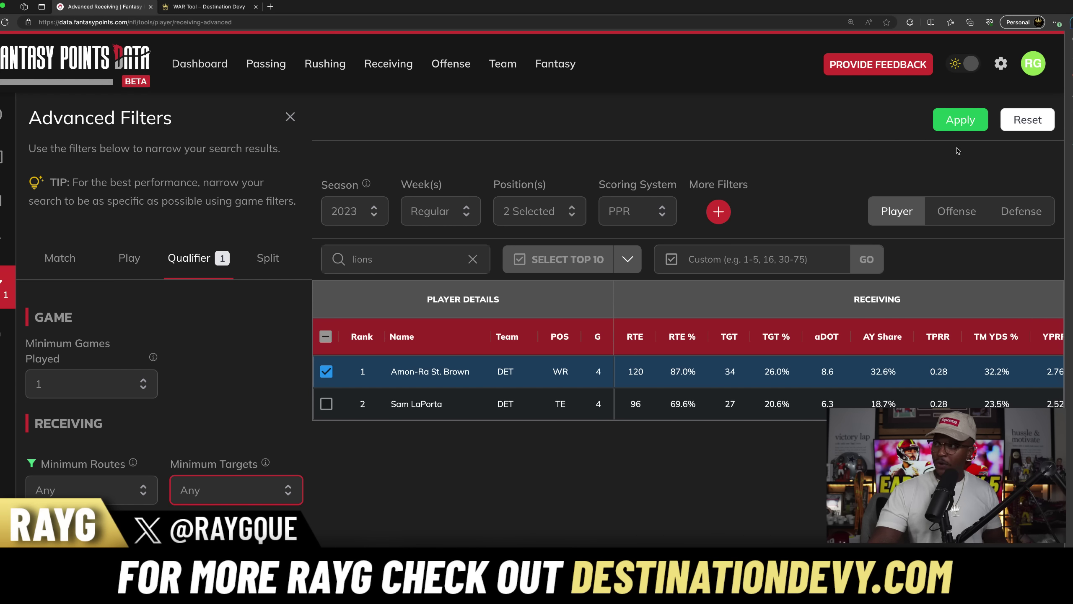
left_click(959, 131)
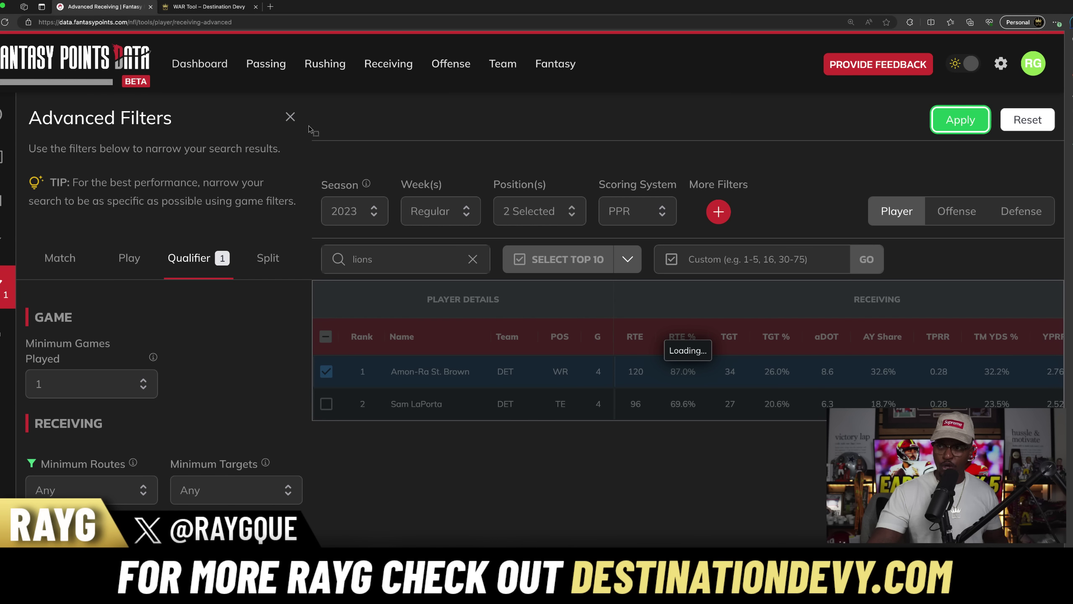
left_click(290, 118)
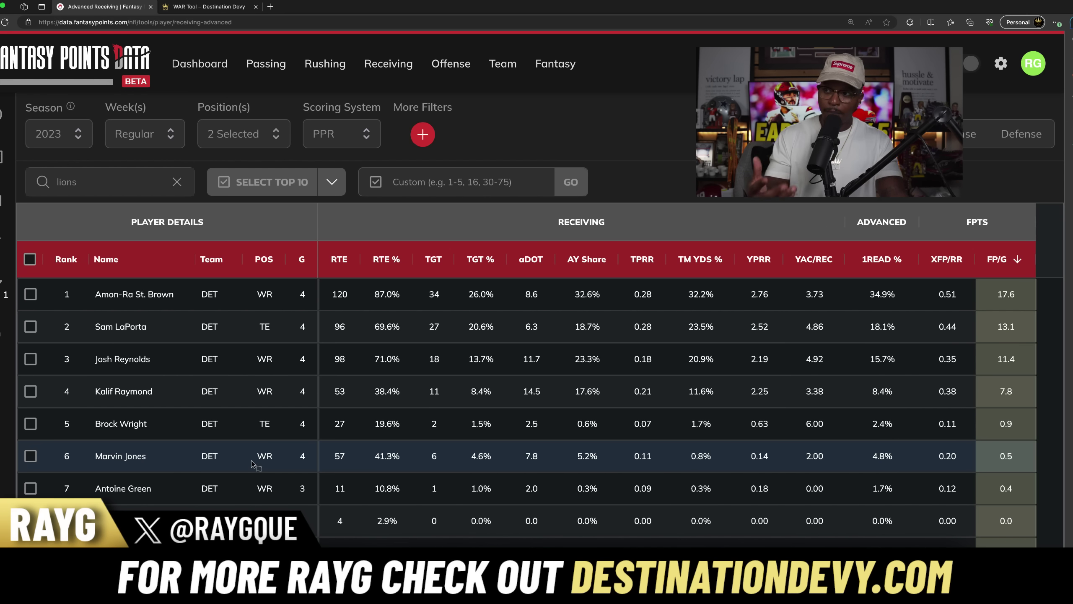
Rank the Lions players in descending order by TGT %, AY Share, YPRR, YAC/REC and 1READ %, returning to YAC/REC
left_click(493, 260)
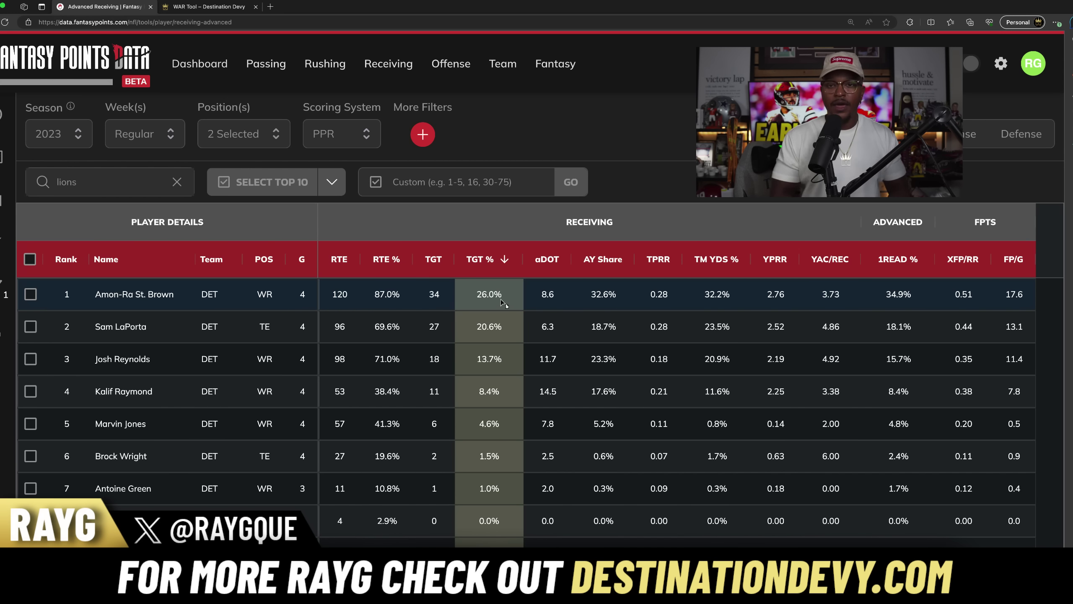
left_click(603, 262)
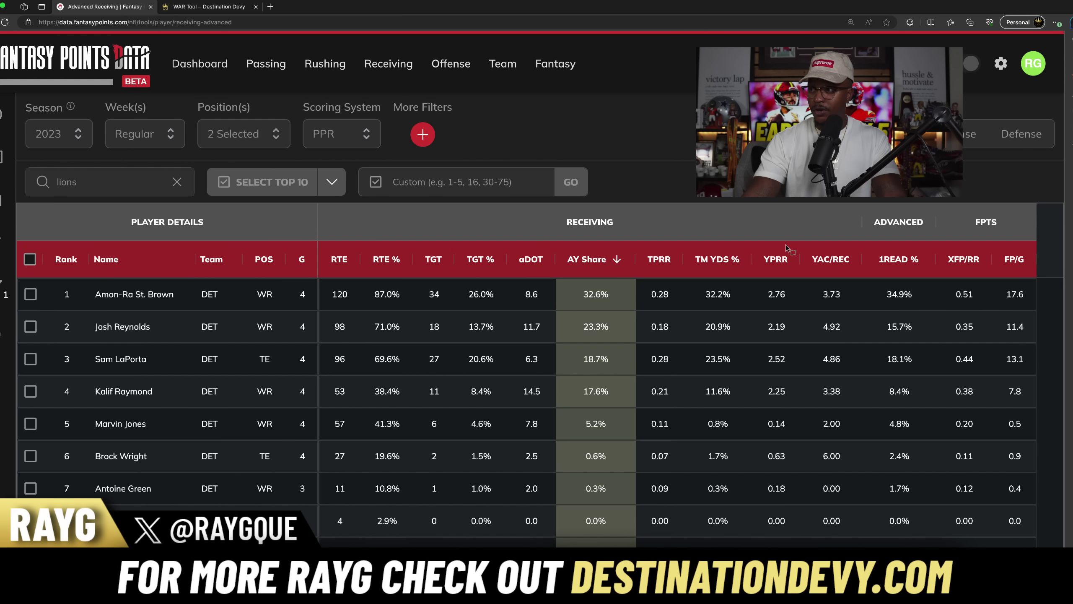
left_click(784, 258)
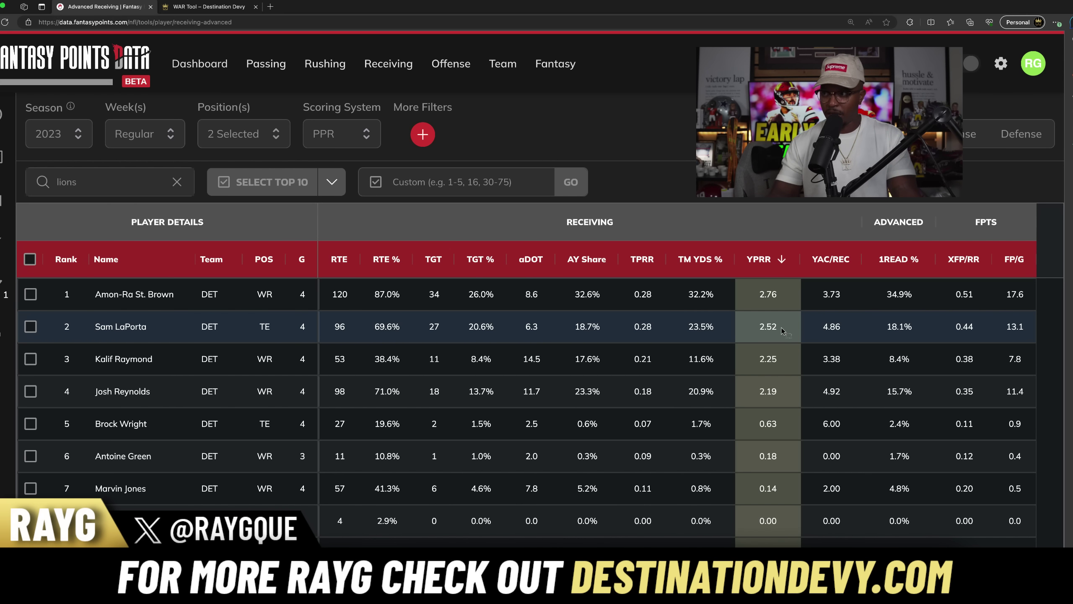
left_click(828, 259)
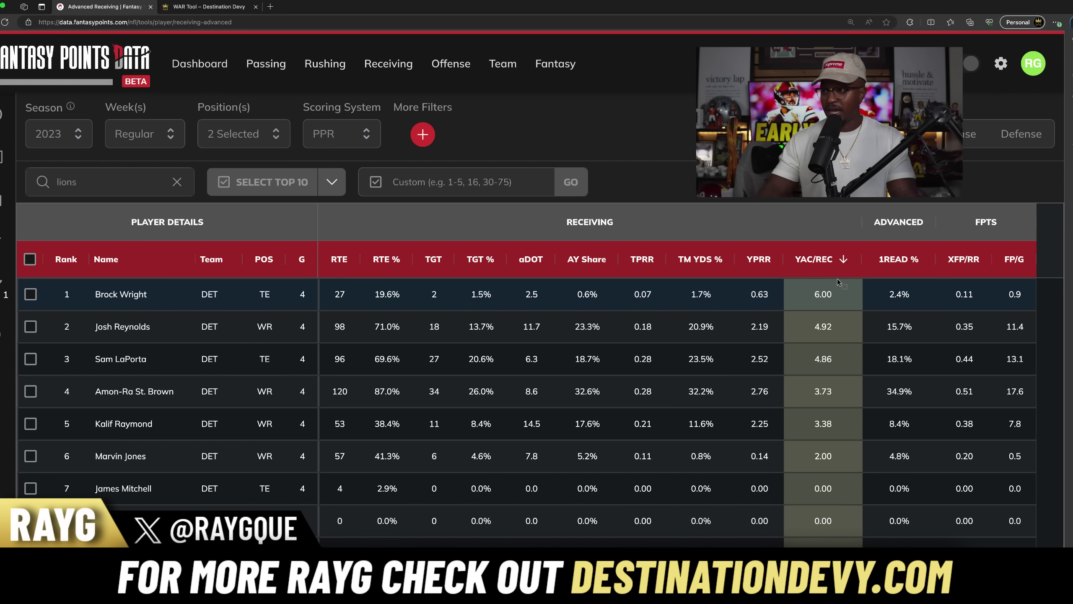
left_click(896, 257)
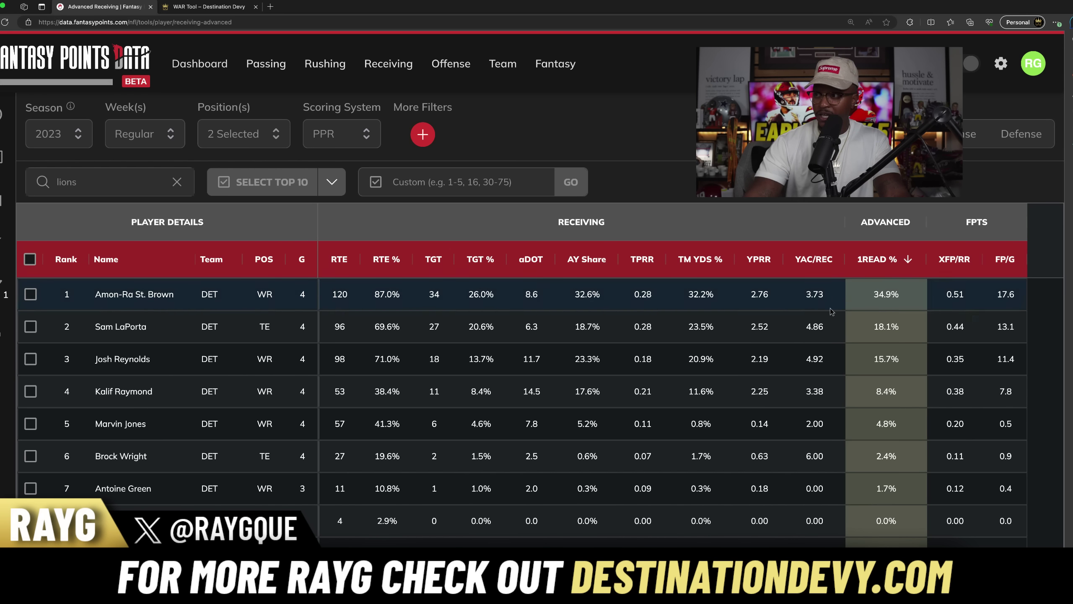
left_click(818, 261)
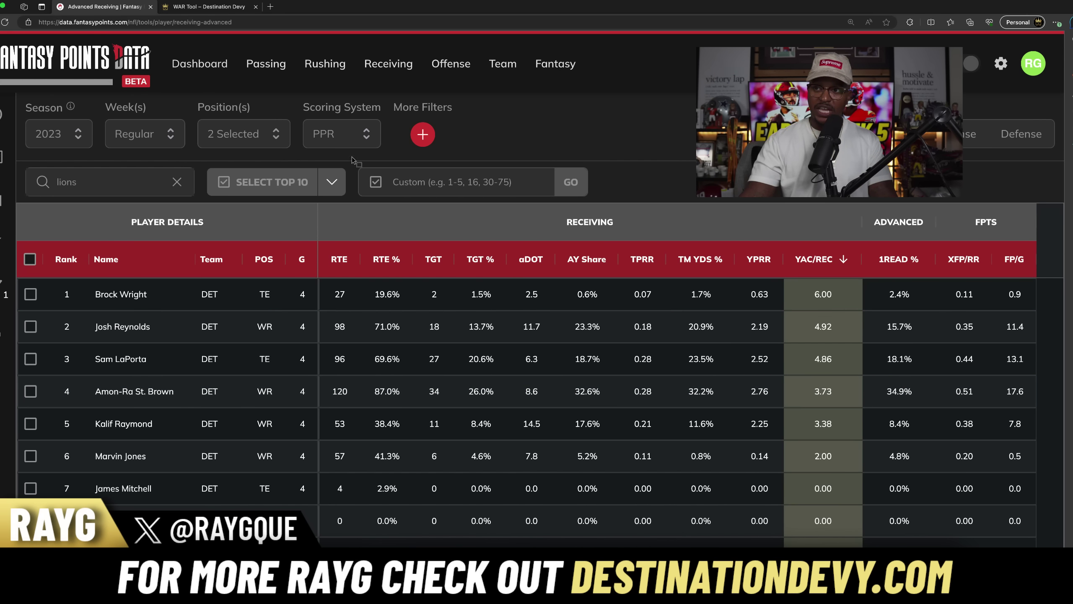
Replace the player filter with "49ers" and rank the listed players by TGT % and AY Share in descending order
left_click(176, 179)
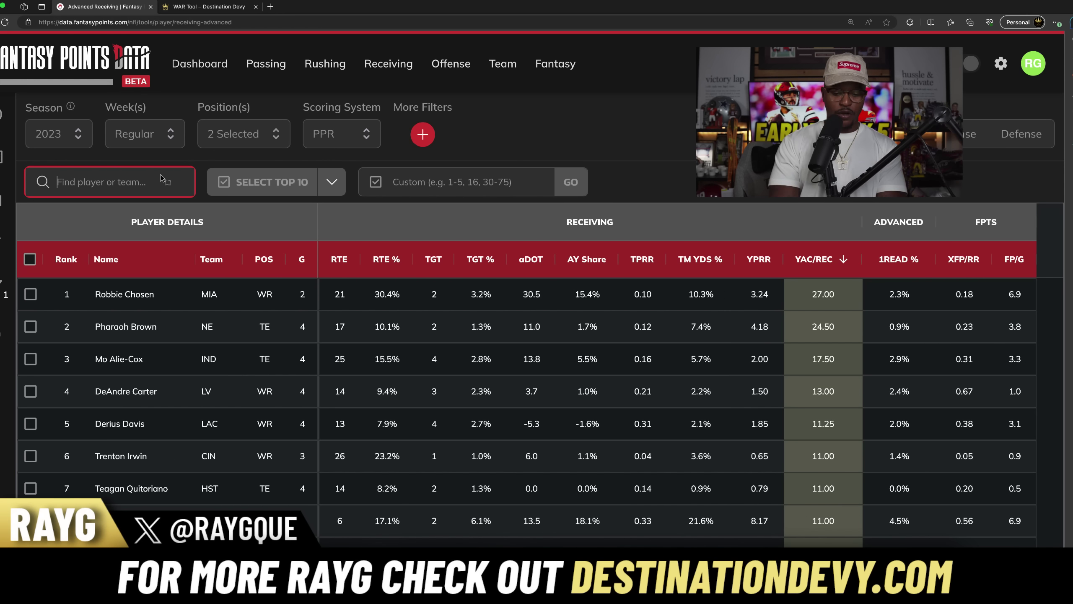
type("49ers")
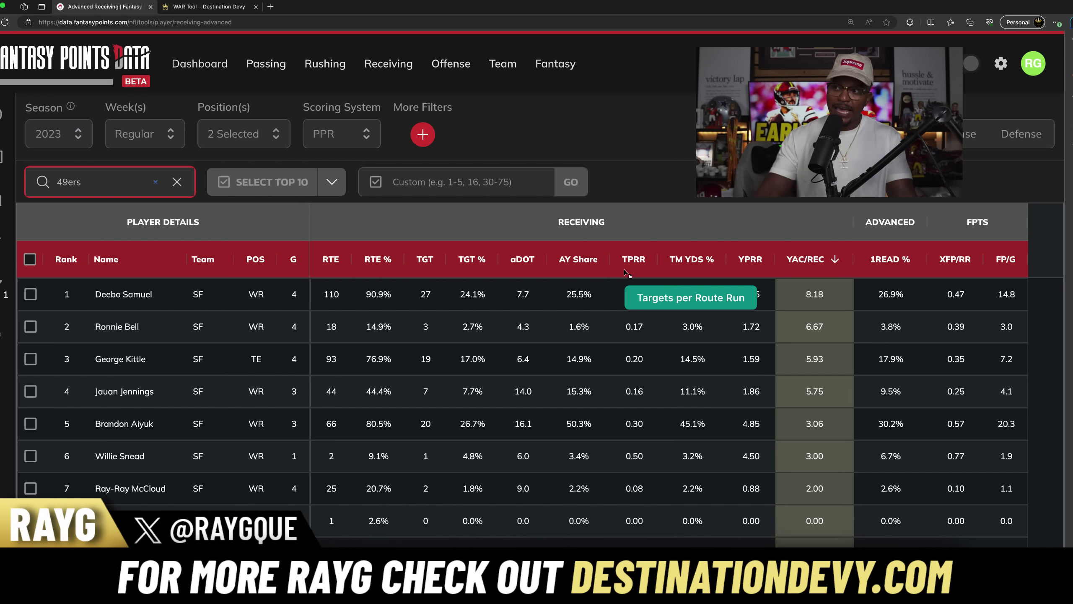
left_click(471, 261)
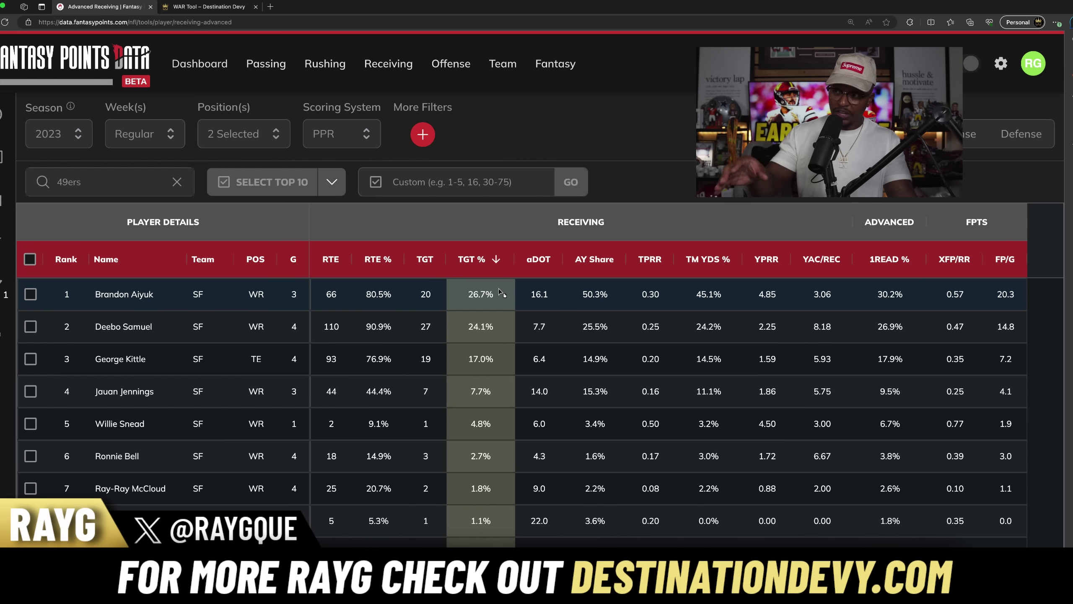
left_click(610, 261)
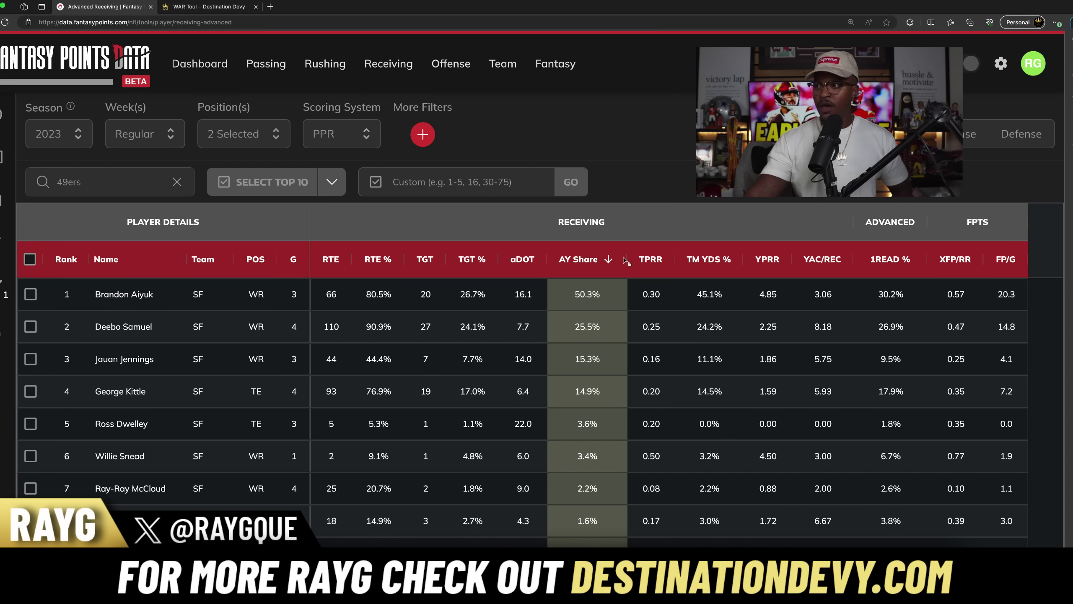
Rank the 49ers players by YPRR, YAC/REC and FP/G in descending order, and select Brandon Aiyuk's row
left_click(773, 261)
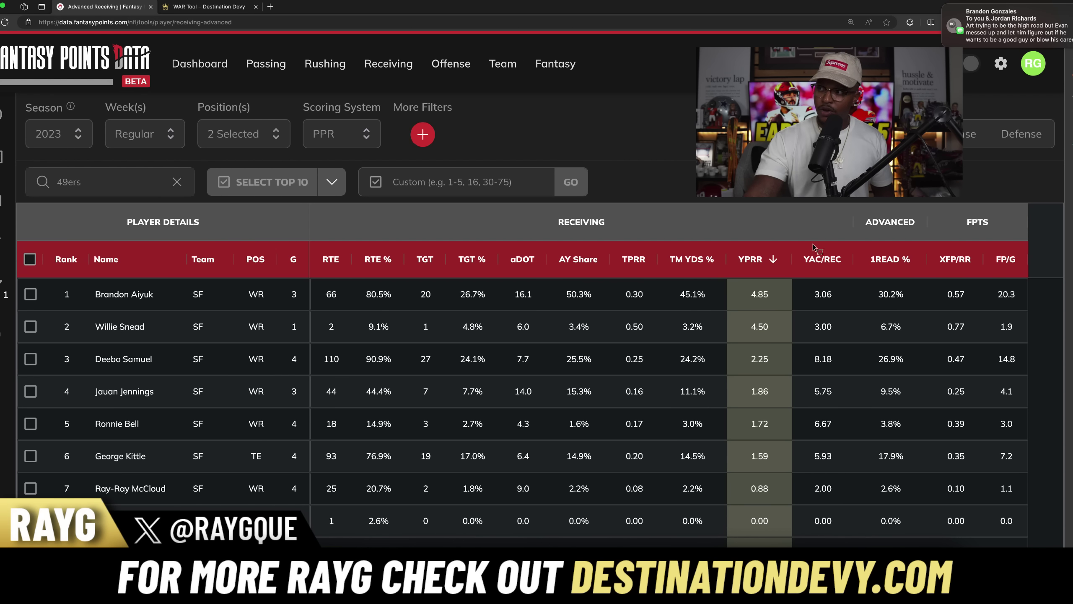
left_click(815, 259)
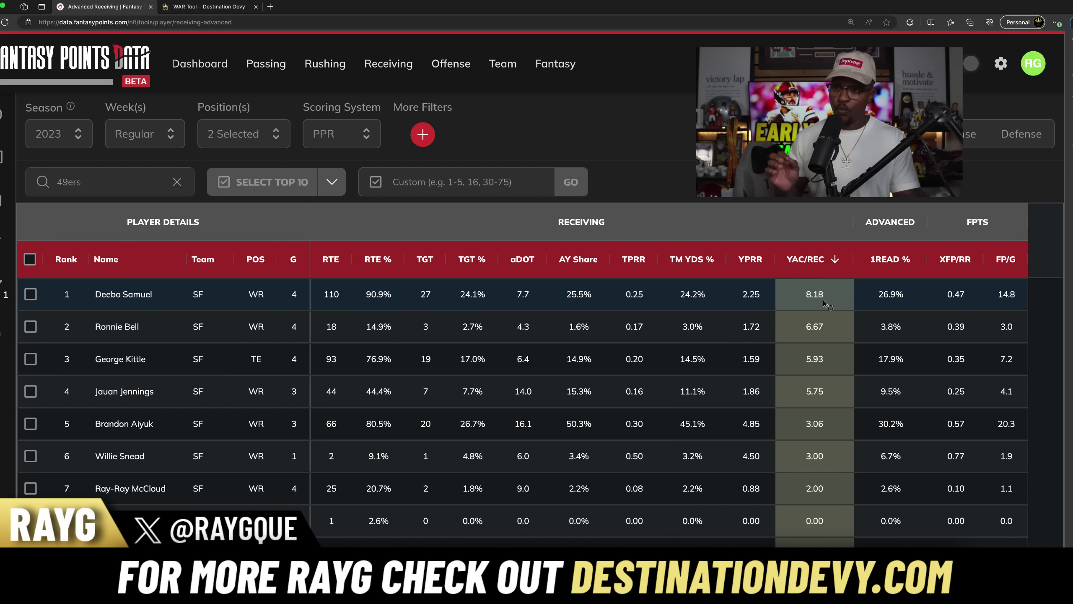
left_click(1005, 259)
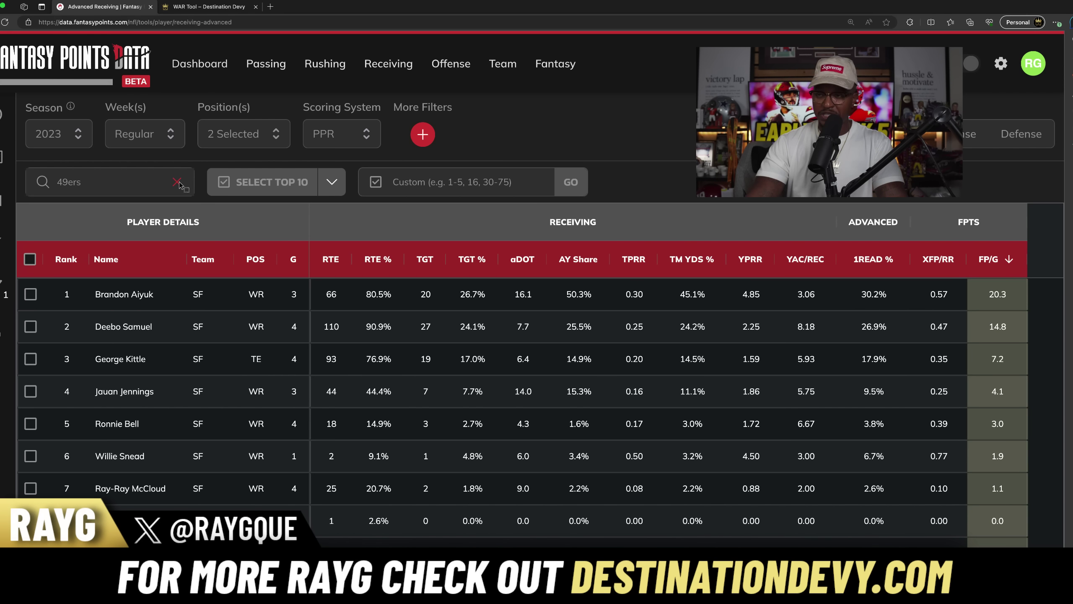
left_click(30, 295)
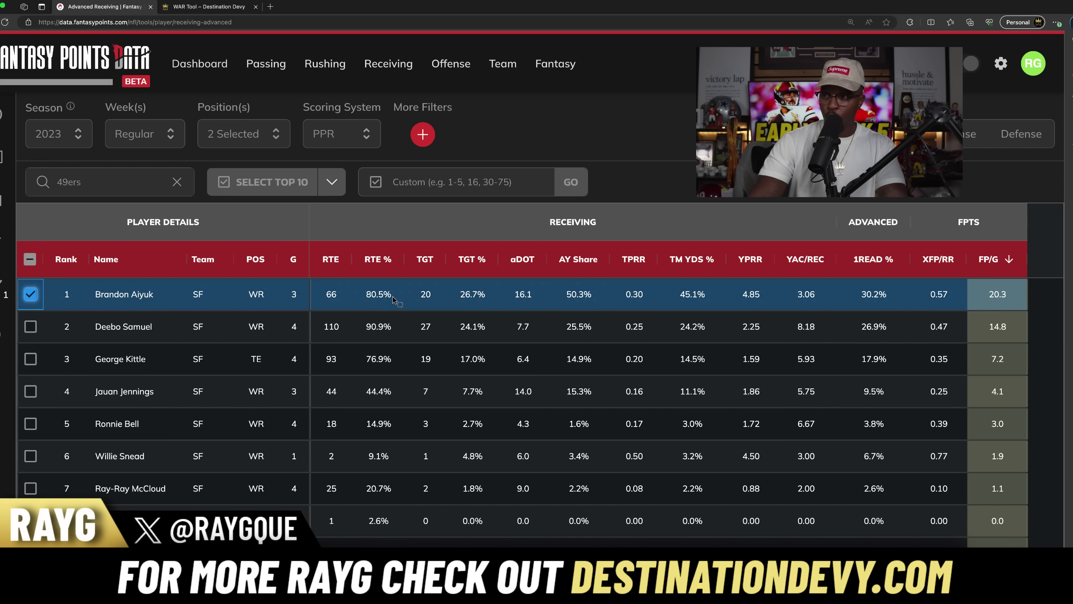
Replace the 49ers filter with "green packers" to list the Green Bay players
left_click(177, 182)
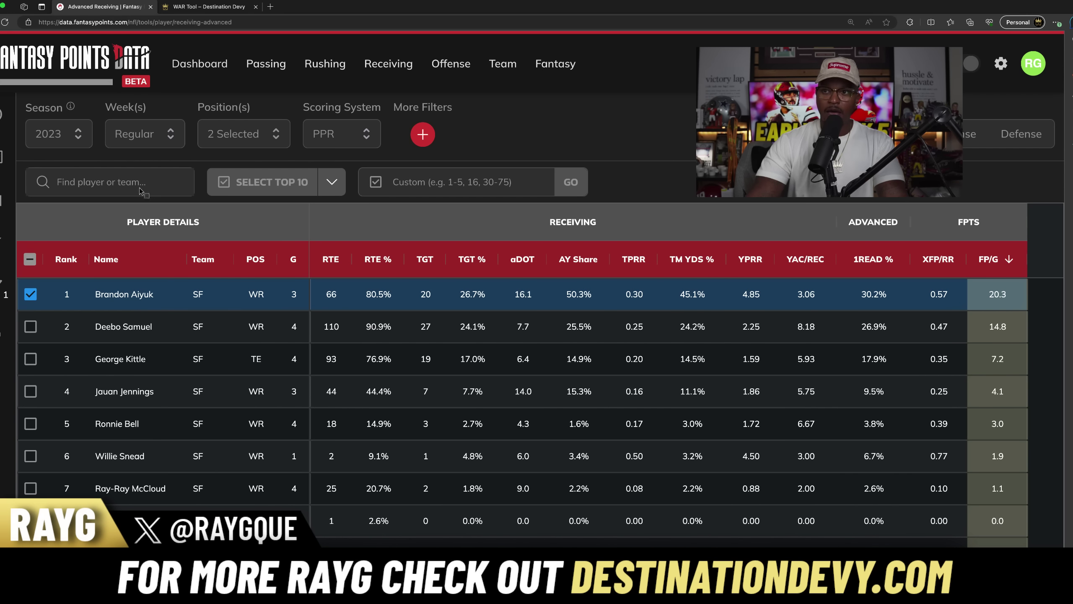
left_click(122, 183)
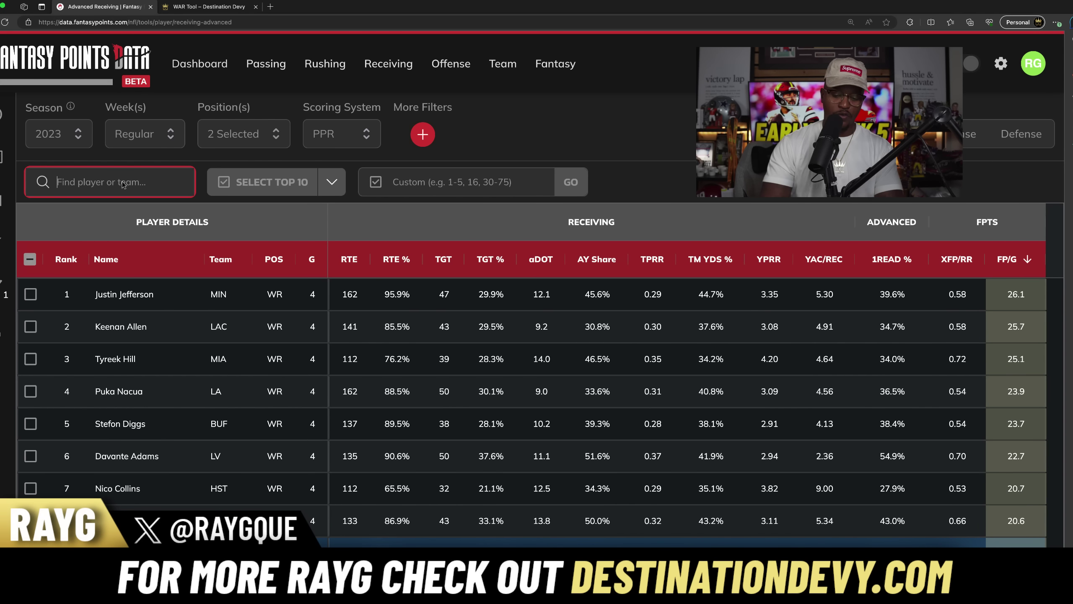
type("green b")
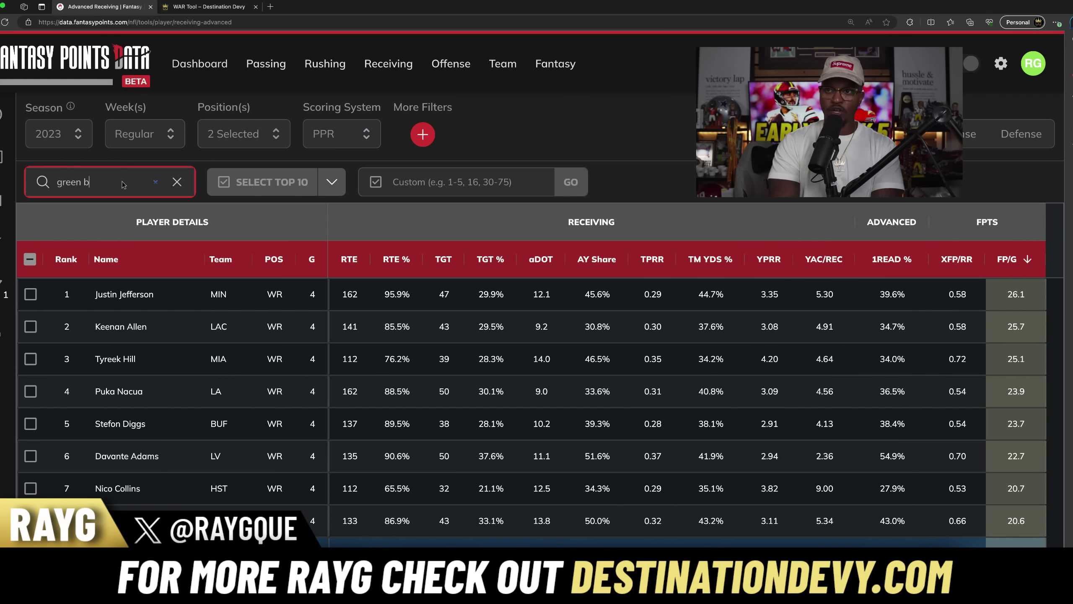
key("BackSpace")
type("pa")
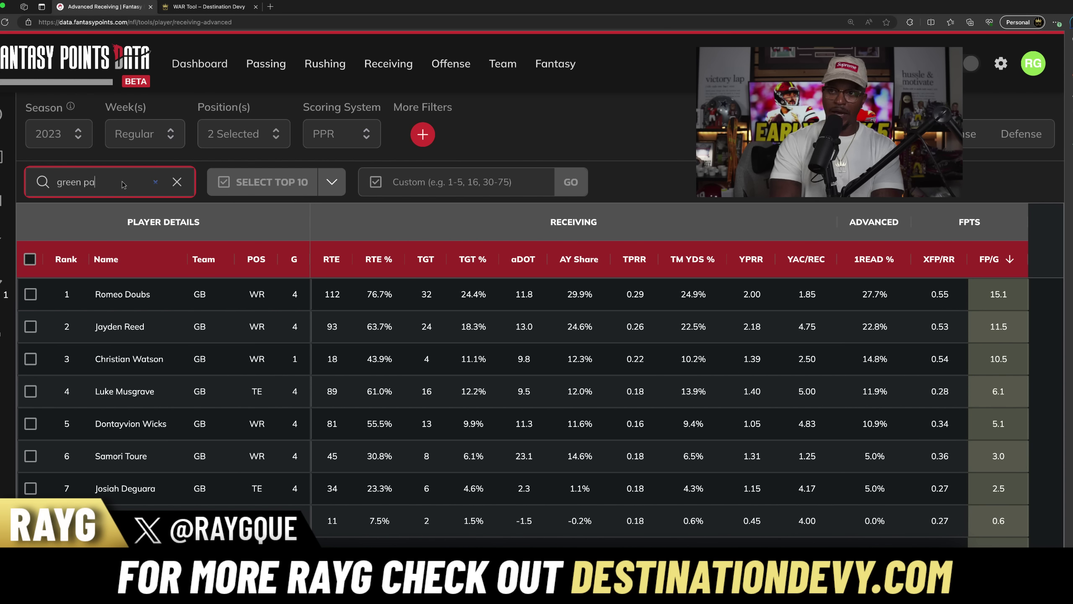
type("ckers")
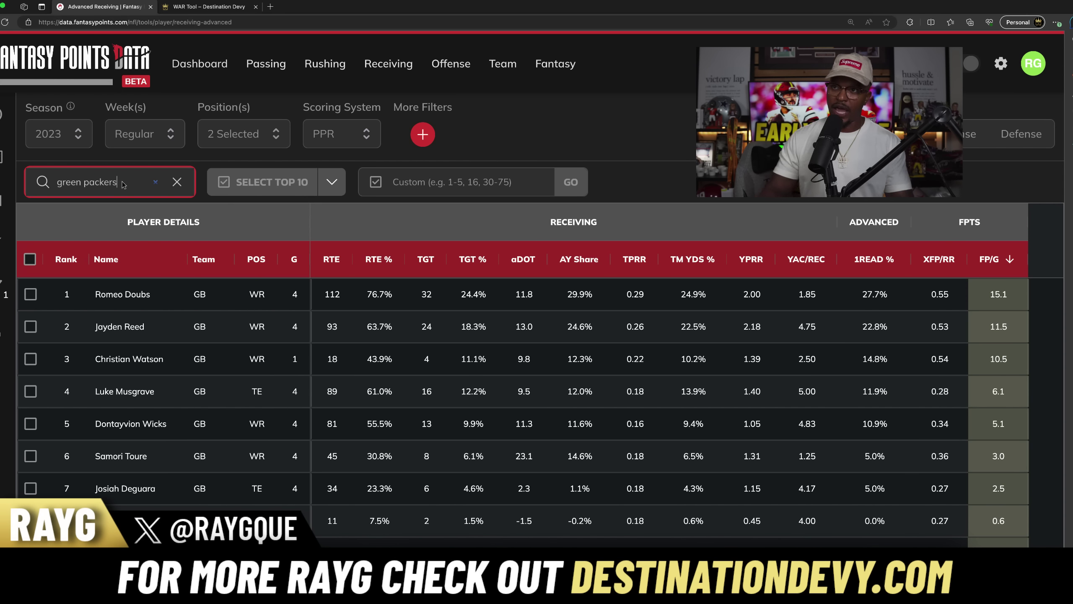
left_click(224, 6)
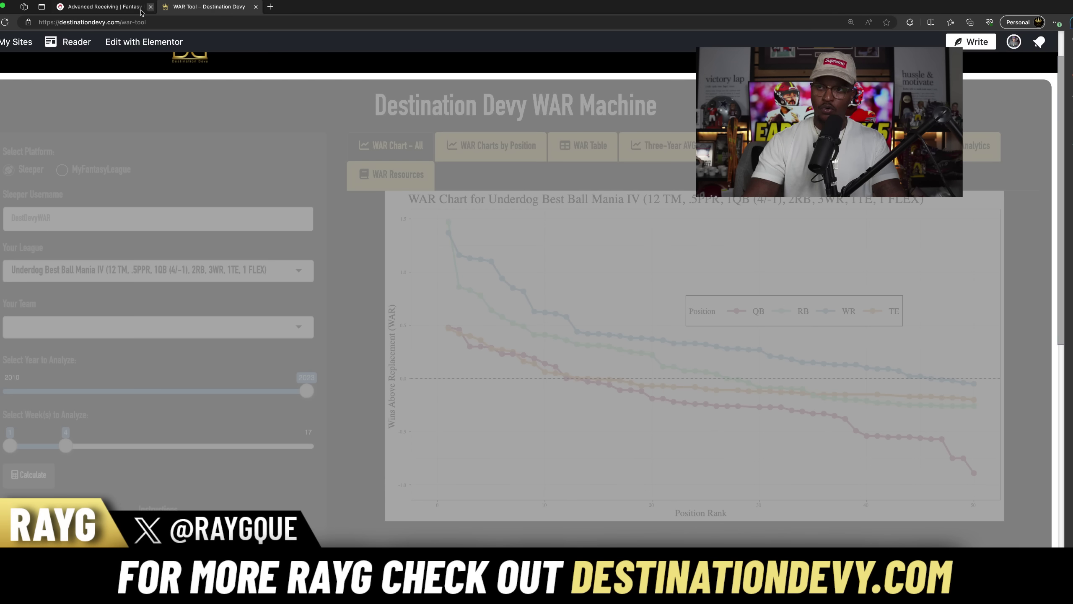
left_click(96, 10)
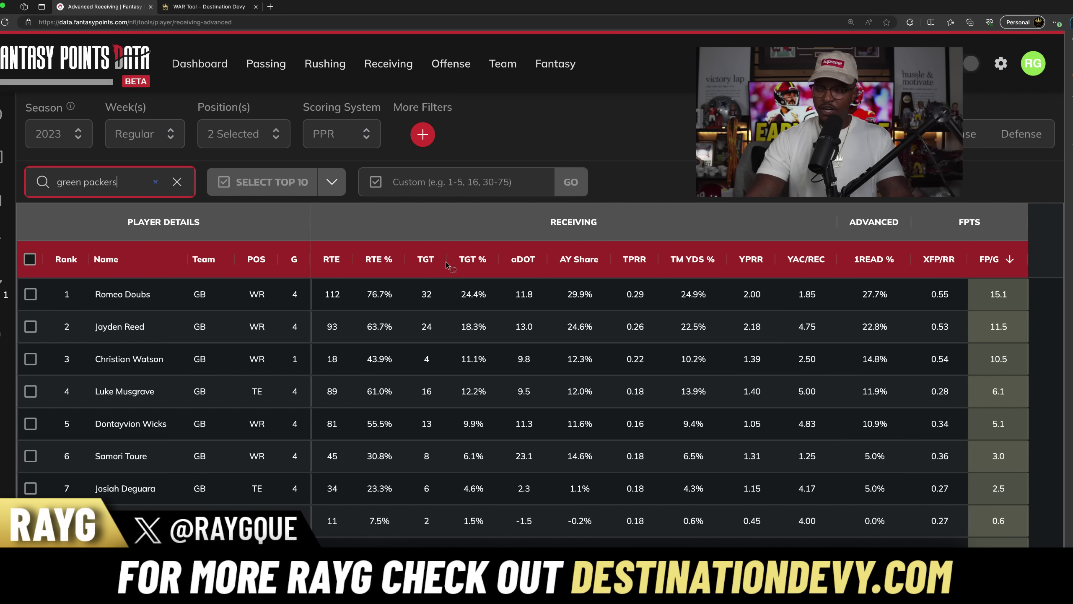
Rank the Packers players in descending order by TGT %, AY Share, TM YDS %, YPRR, YAC/REC and 1READ %
left_click(470, 259)
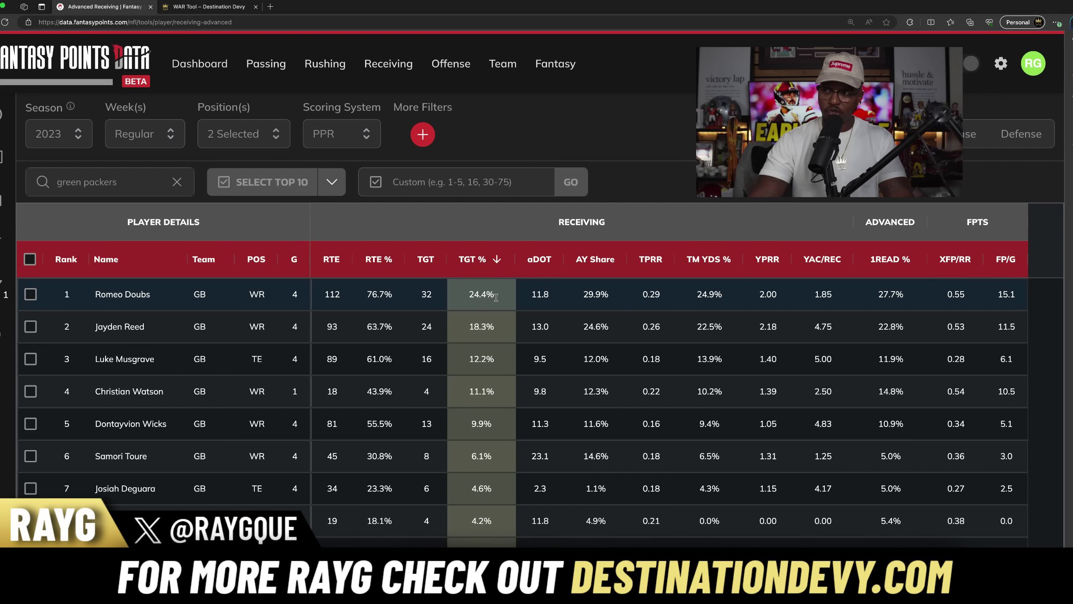
left_click(608, 259)
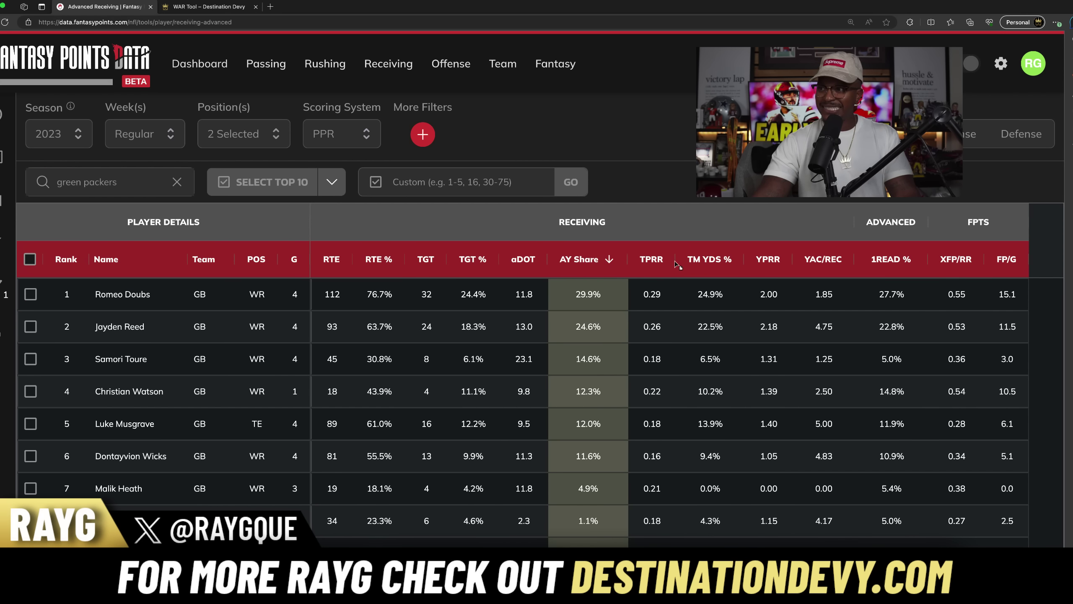
left_click(706, 263)
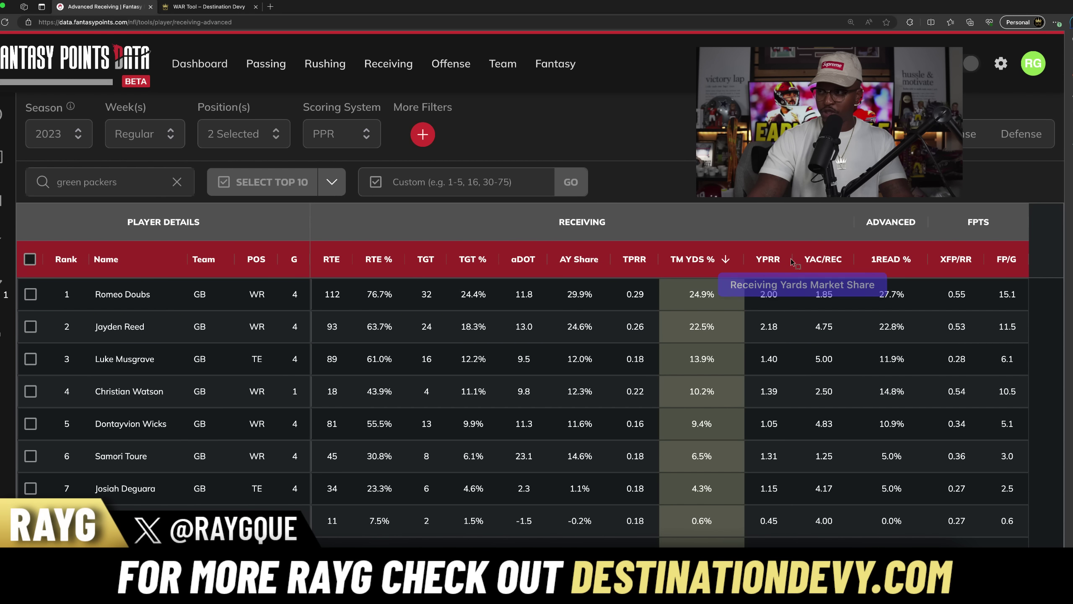
left_click(775, 259)
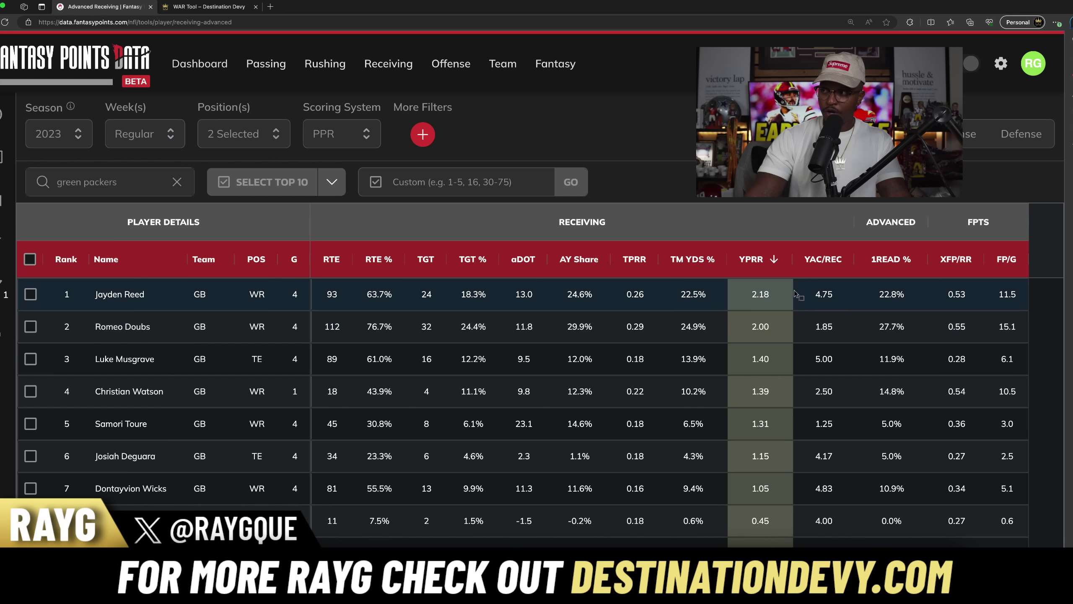
left_click(836, 261)
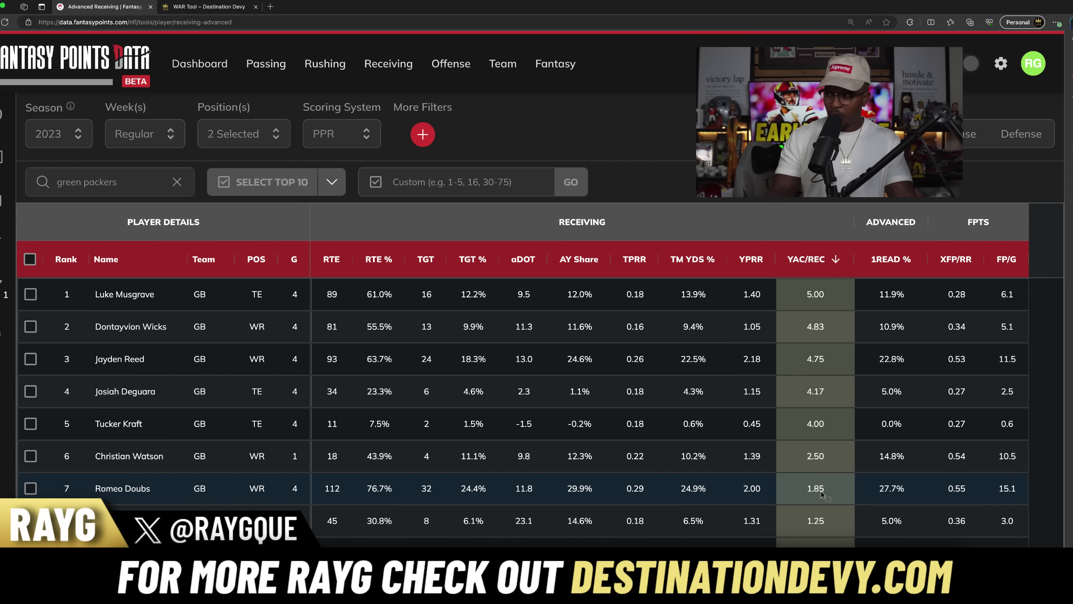
left_click(890, 264)
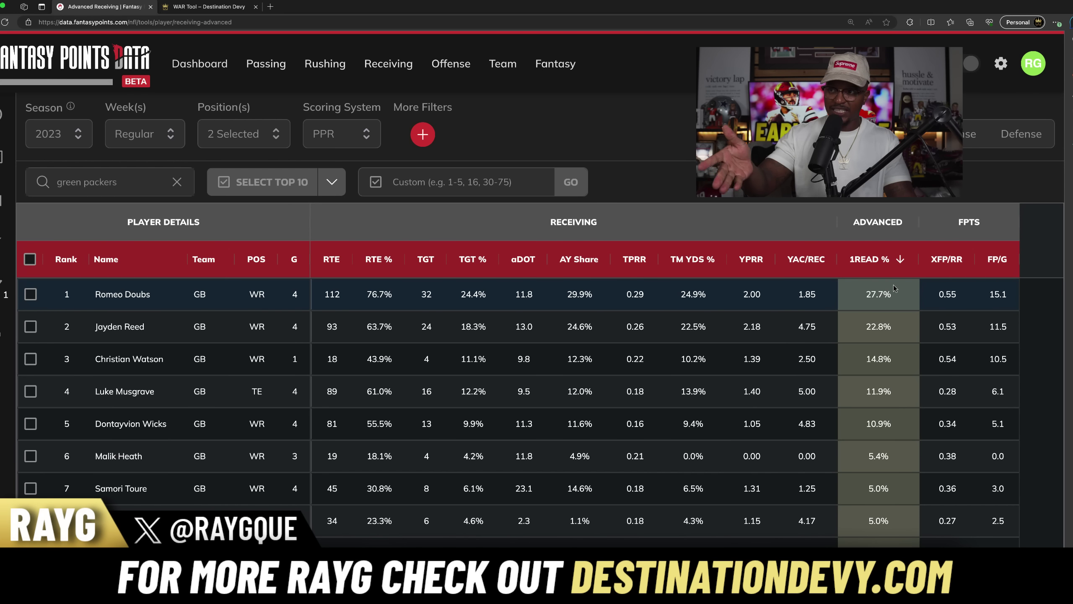
Rank the Packers players by TGT % and AY Share again, and by TPRR, all in descending order
left_click(483, 265)
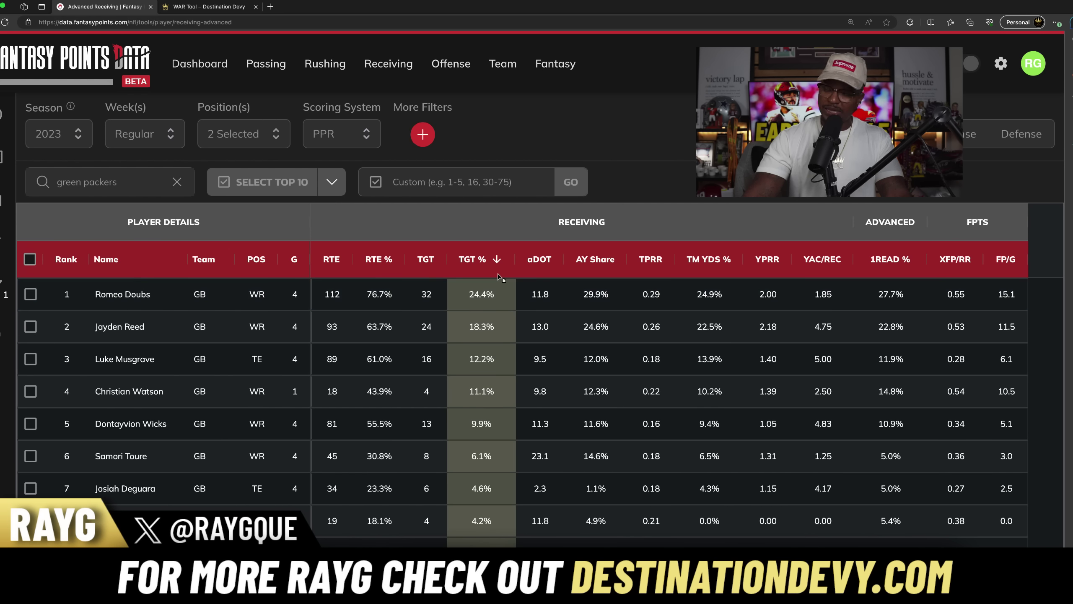
left_click(594, 258)
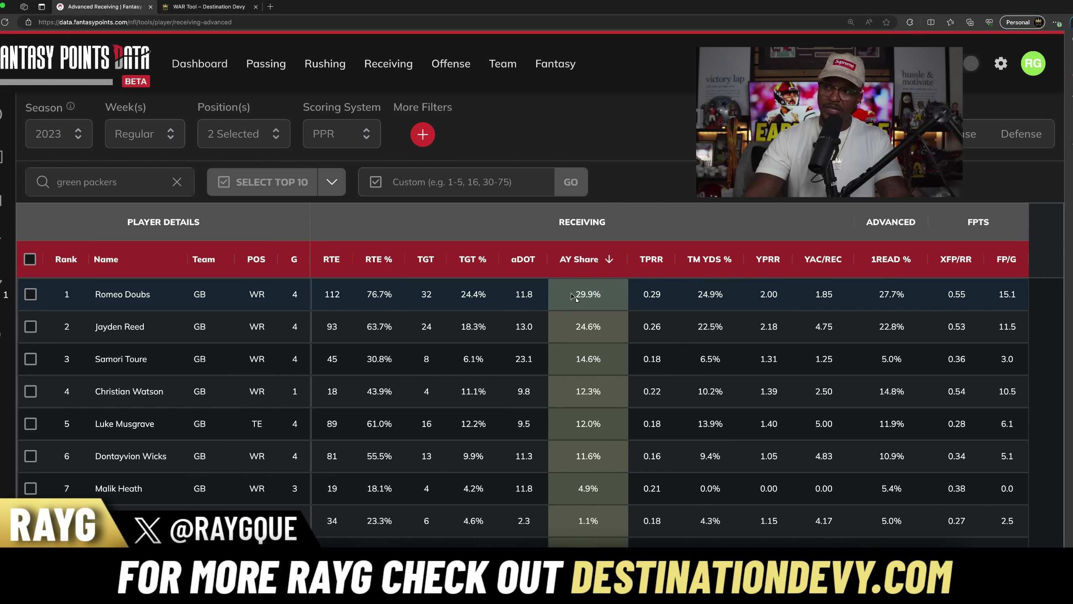
left_click(654, 260)
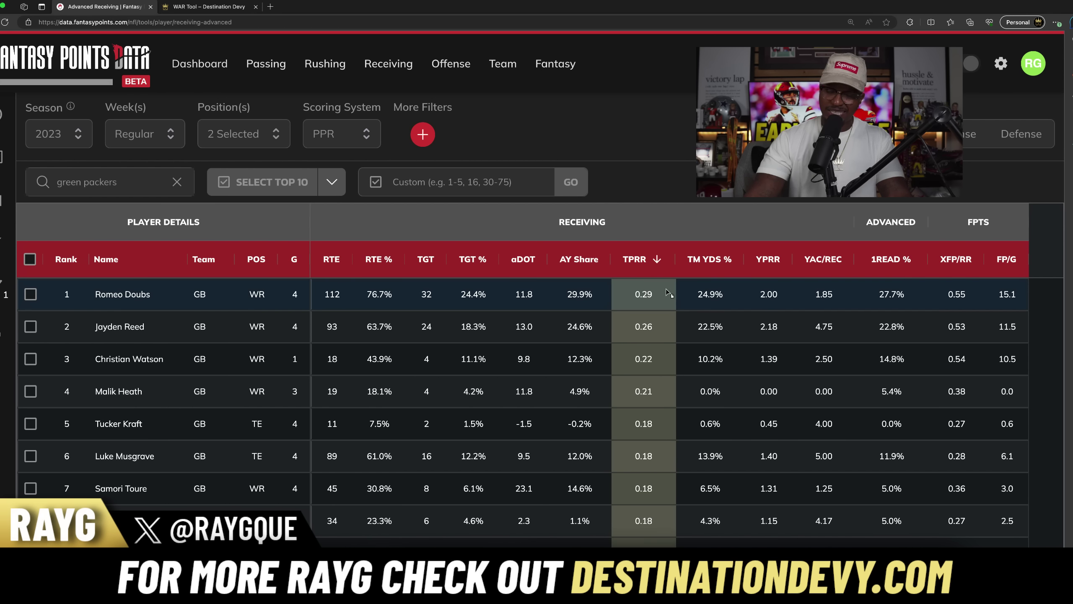
Rank the Packers players by FP/G in descending order, and replace the team filter with "cardinals" to list the Arizona players
left_click(1009, 262)
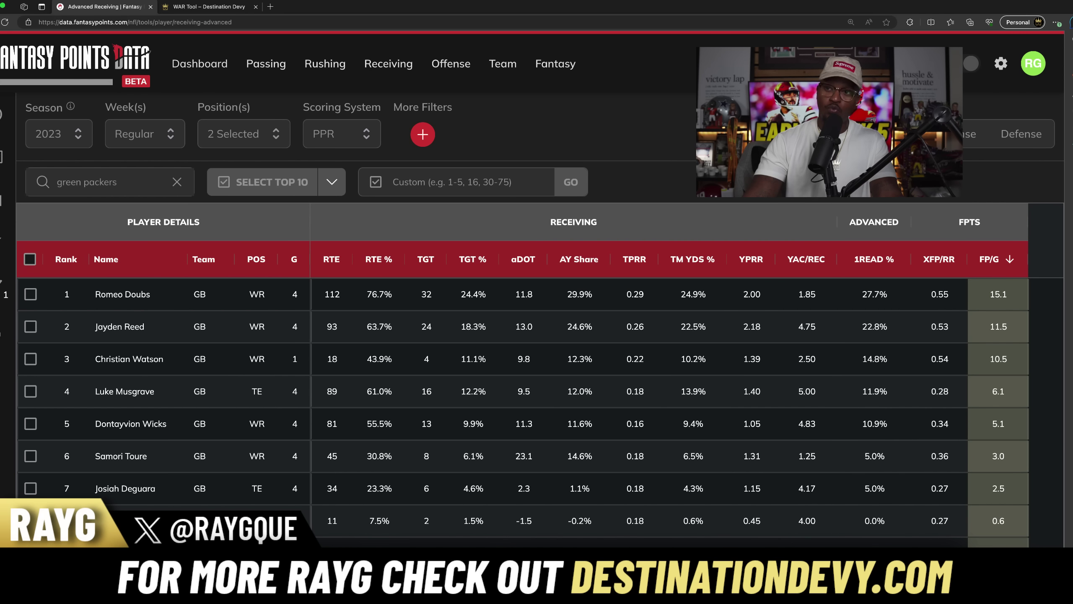
left_click(177, 182)
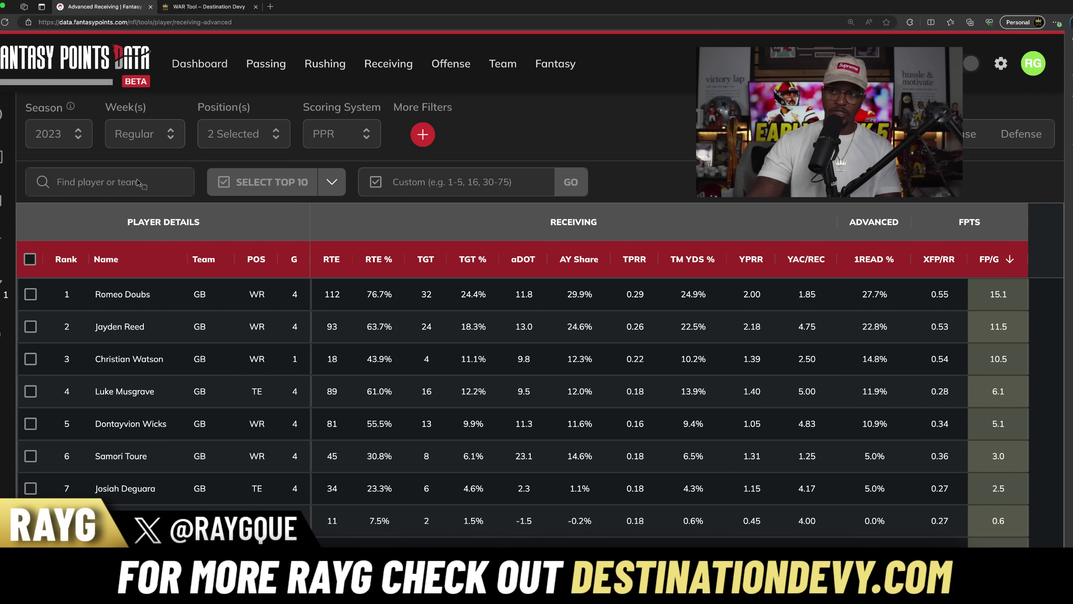
type("car")
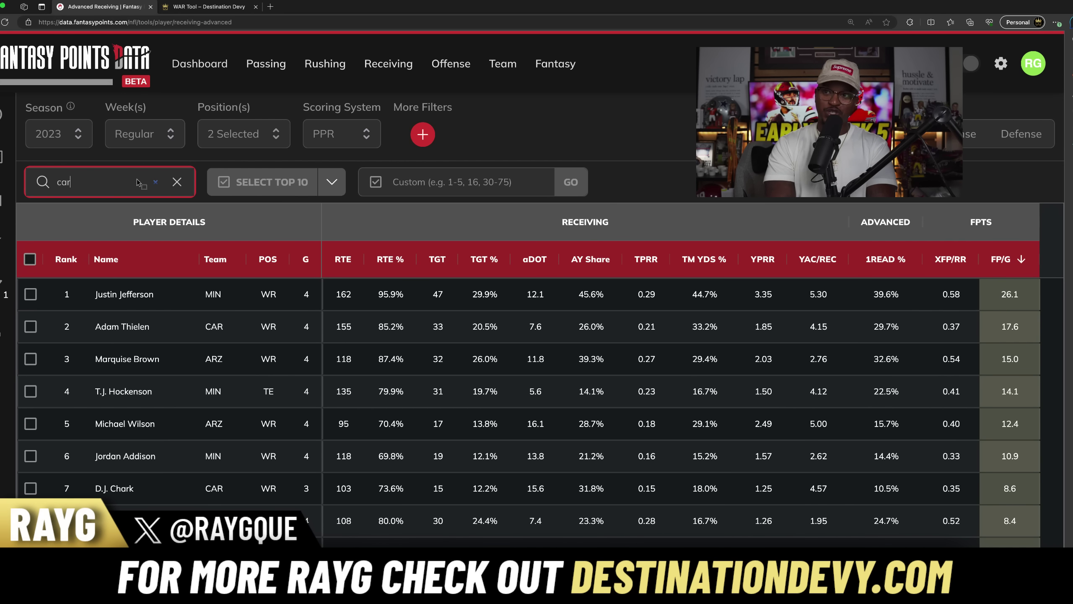
type("dinals")
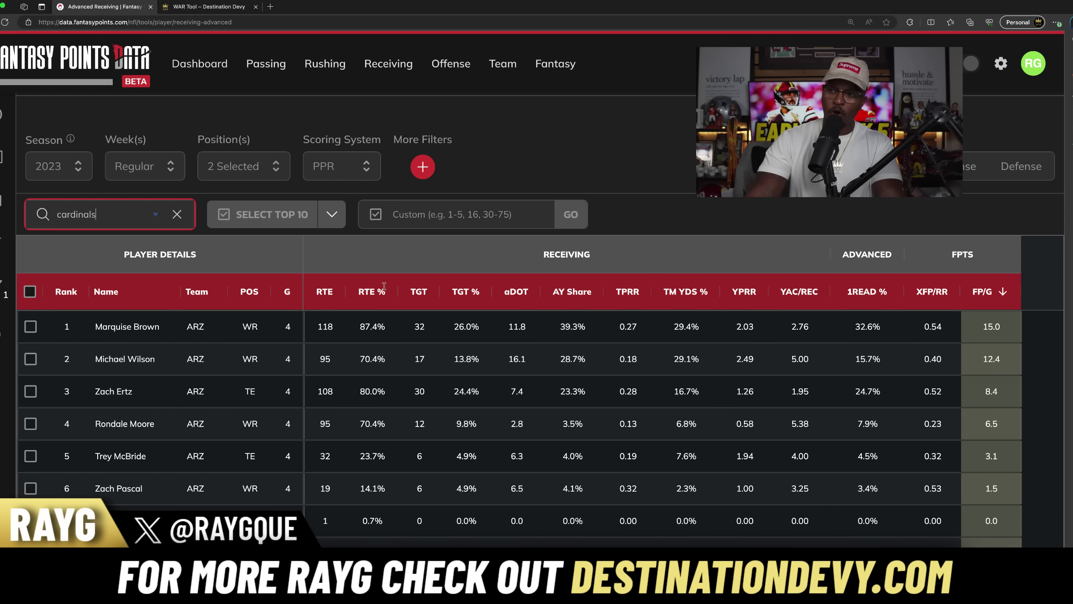
Rank the Cardinals players in descending order by TGT %, AY Share, YPRR, 1READ %, FP/G and TGT % again, and select Marquise Brown's row
left_click(464, 292)
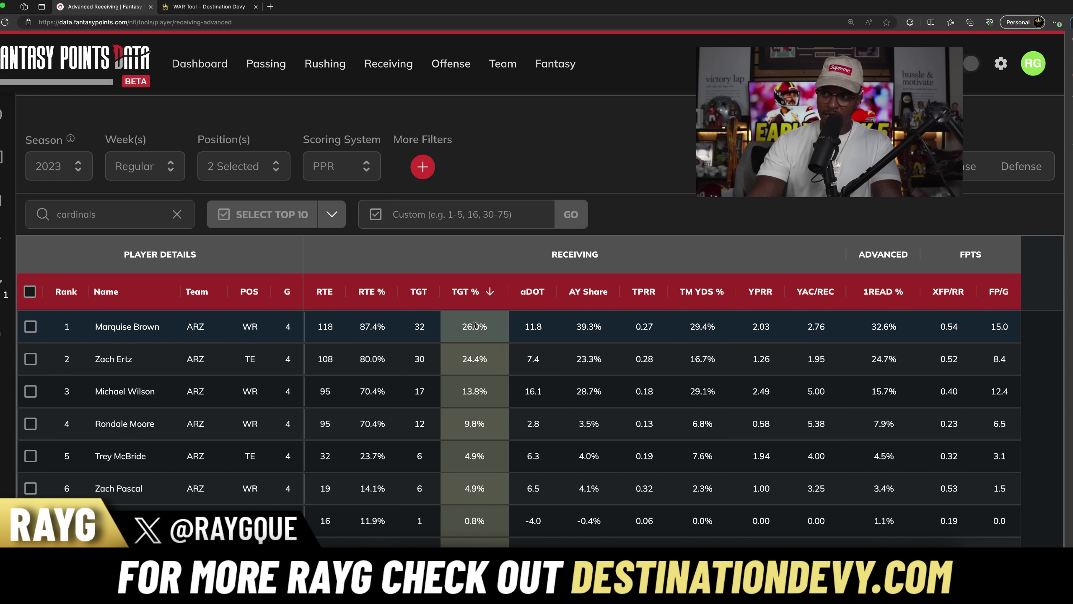
left_click(603, 293)
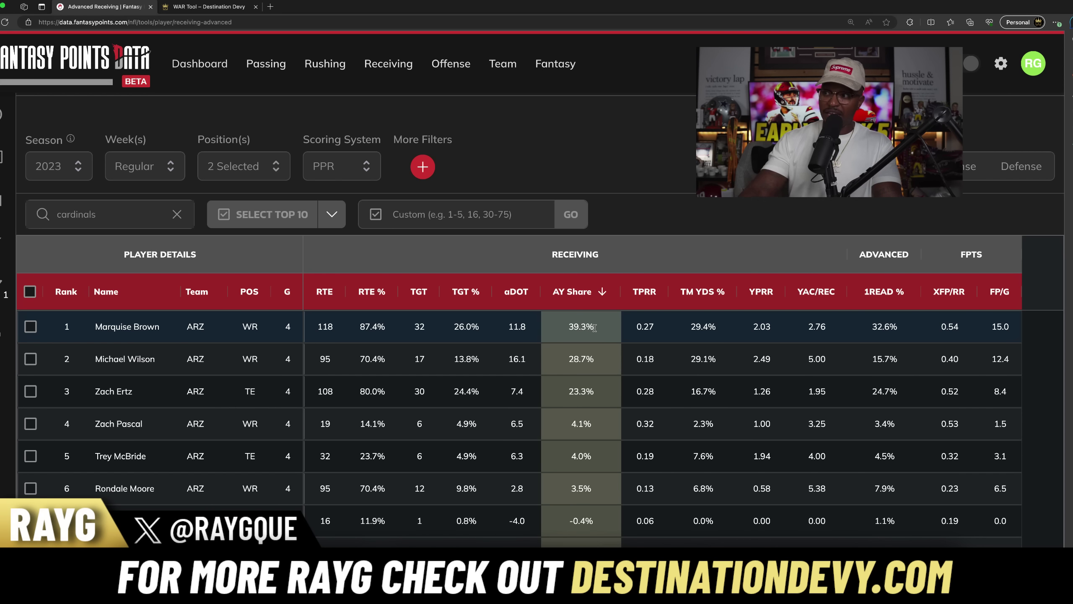
left_click(756, 292)
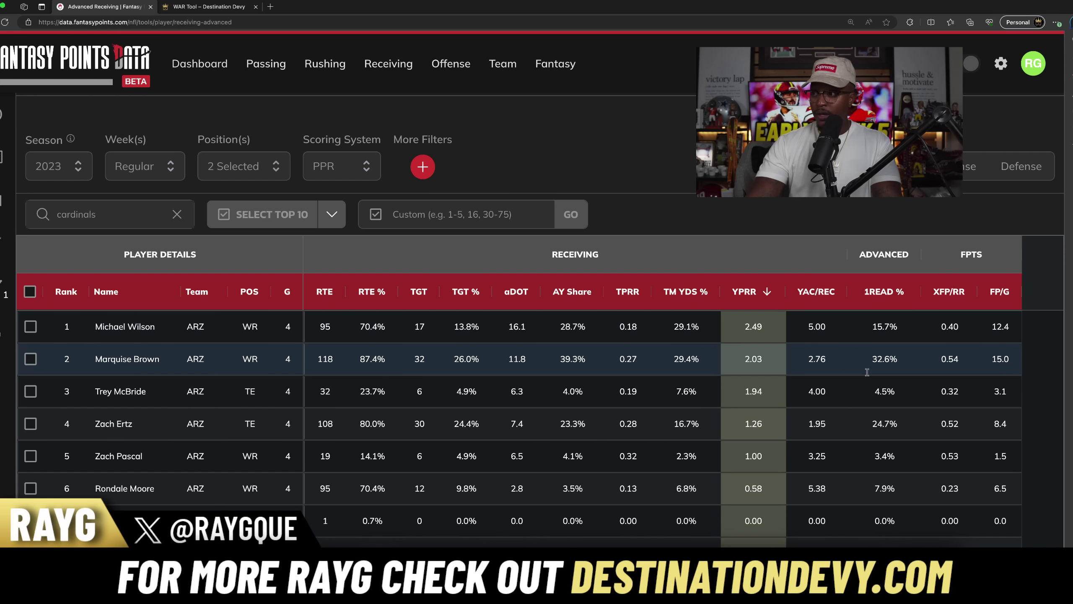
left_click(883, 291)
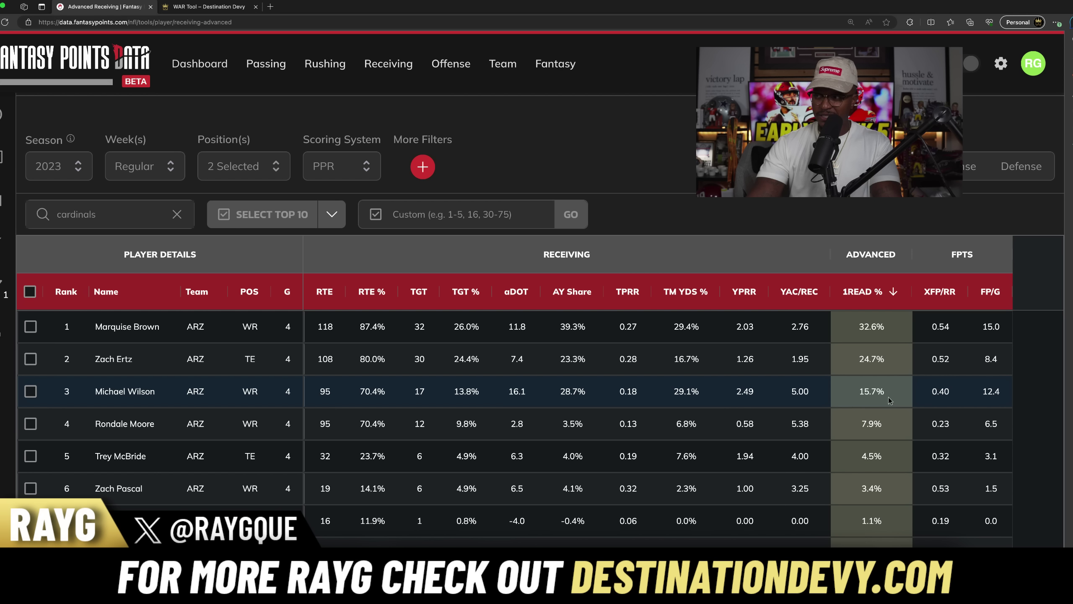
left_click(987, 294)
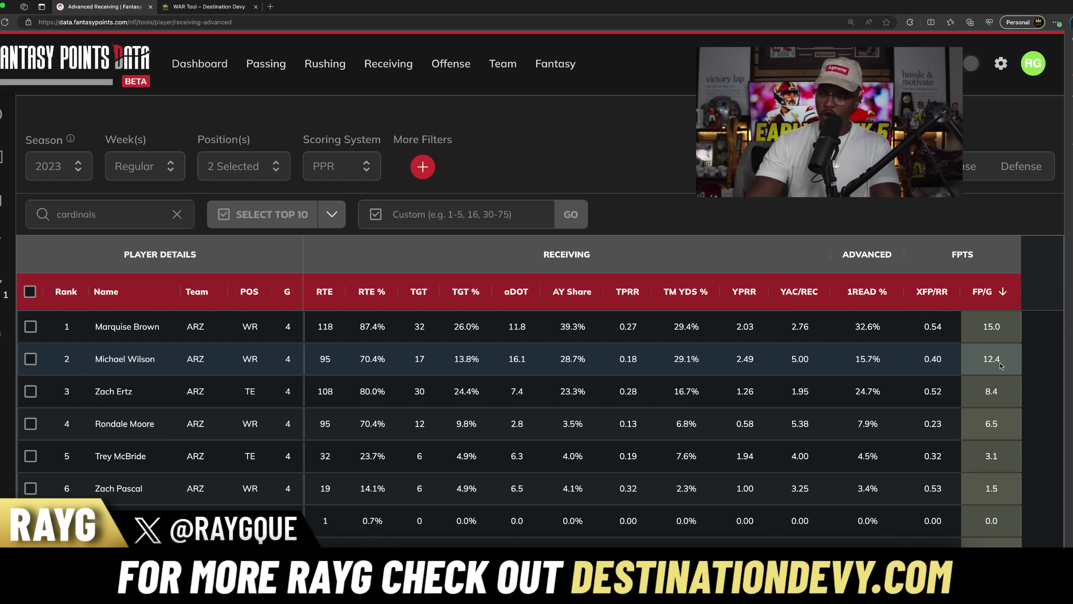
left_click(465, 291)
left_click(30, 325)
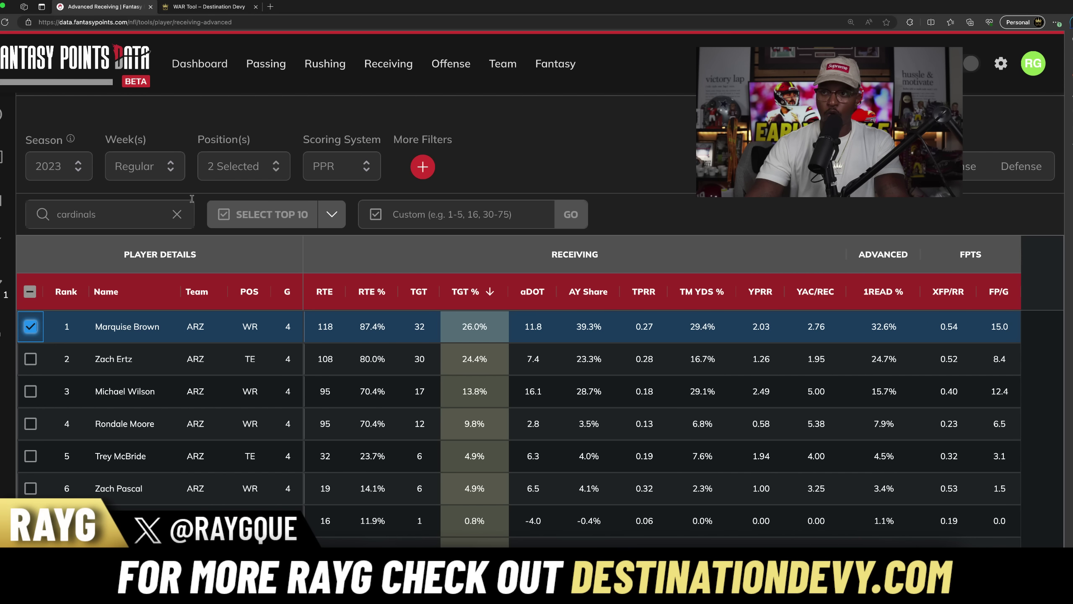
Replace the Cardinals filter with "broncos" to list the Denver players
left_click(177, 214)
left_click(146, 213)
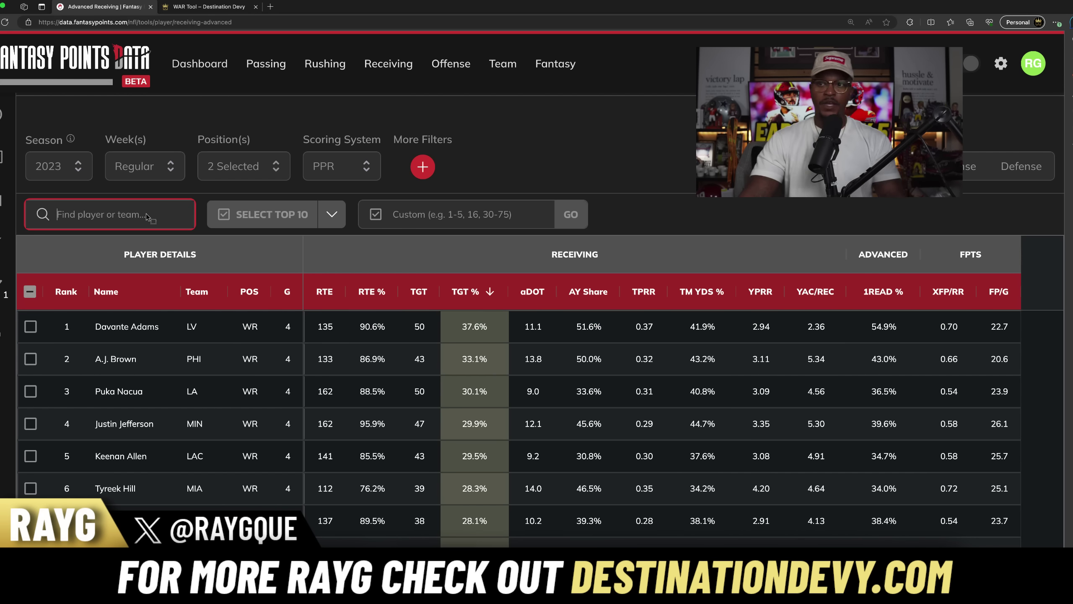
type("broncos")
key("BackSpace")
key("BackSpace")
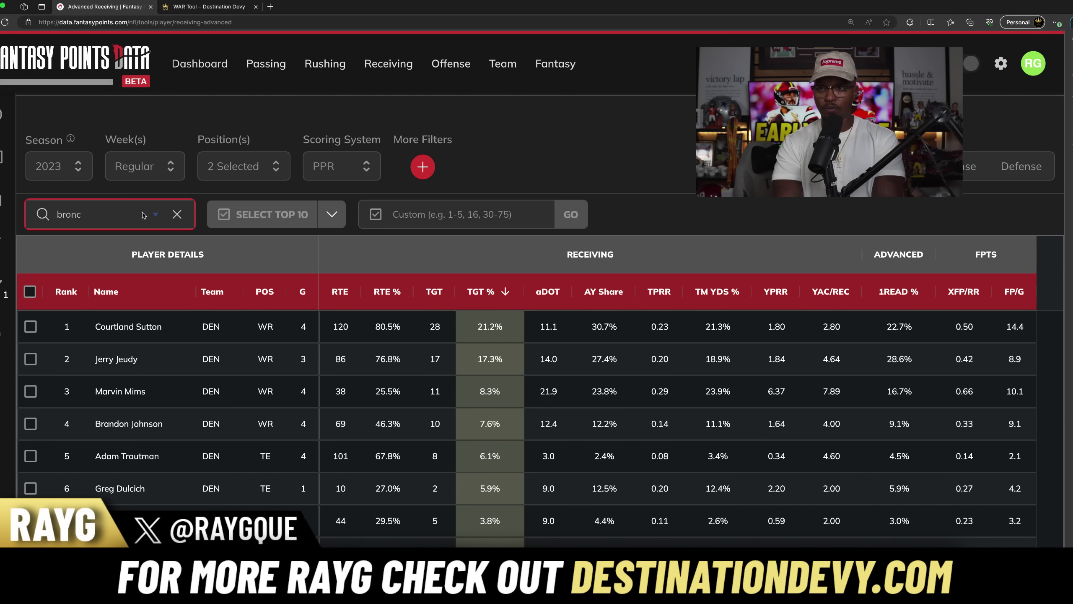
type("os")
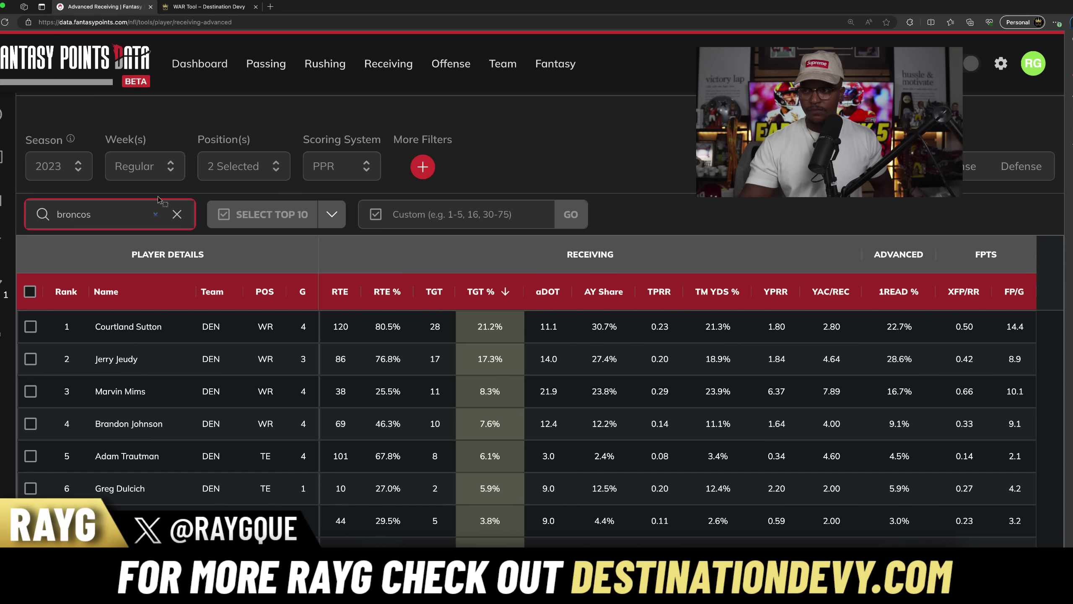
Rank the Broncos players in descending order by TGT %, AY Share, YPRR and YAC/REC
scroll(645, 258, "down", 2)
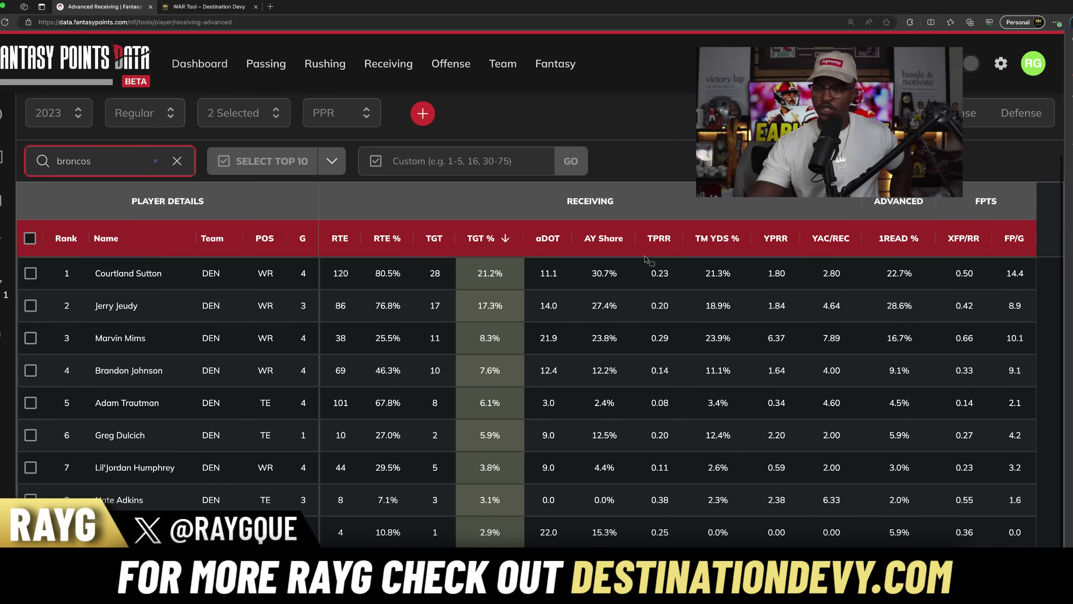
scroll(645, 258, "down", 1)
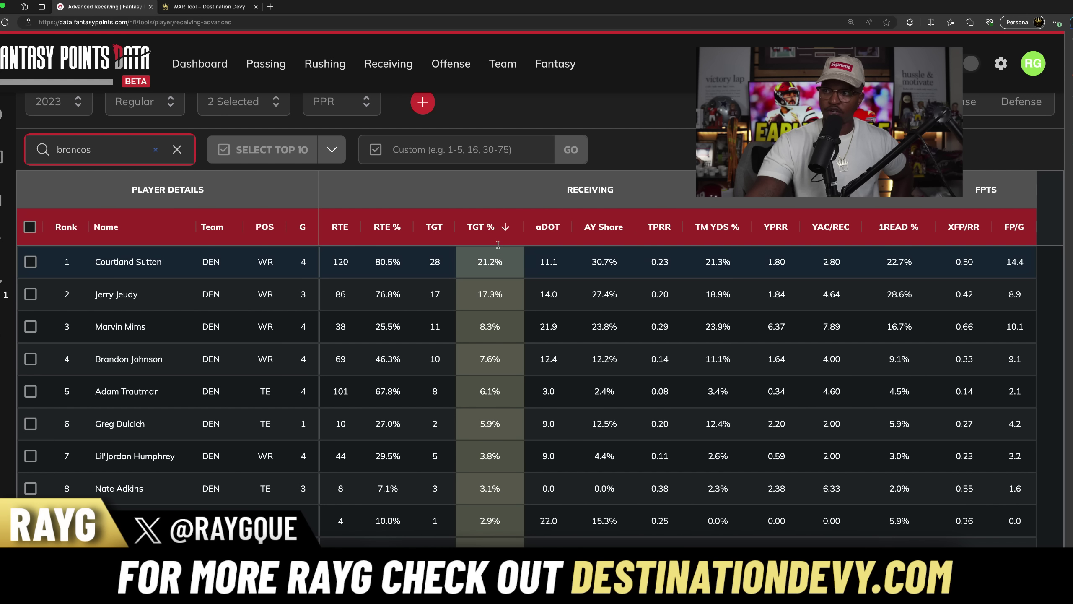
left_click(495, 232)
left_click(495, 232)
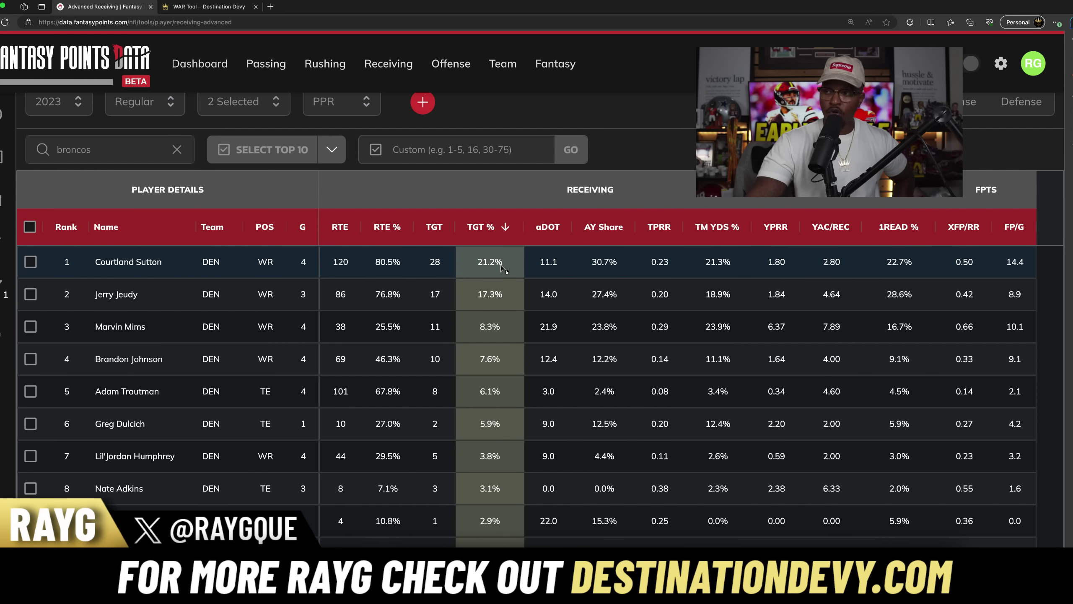
left_click(606, 227)
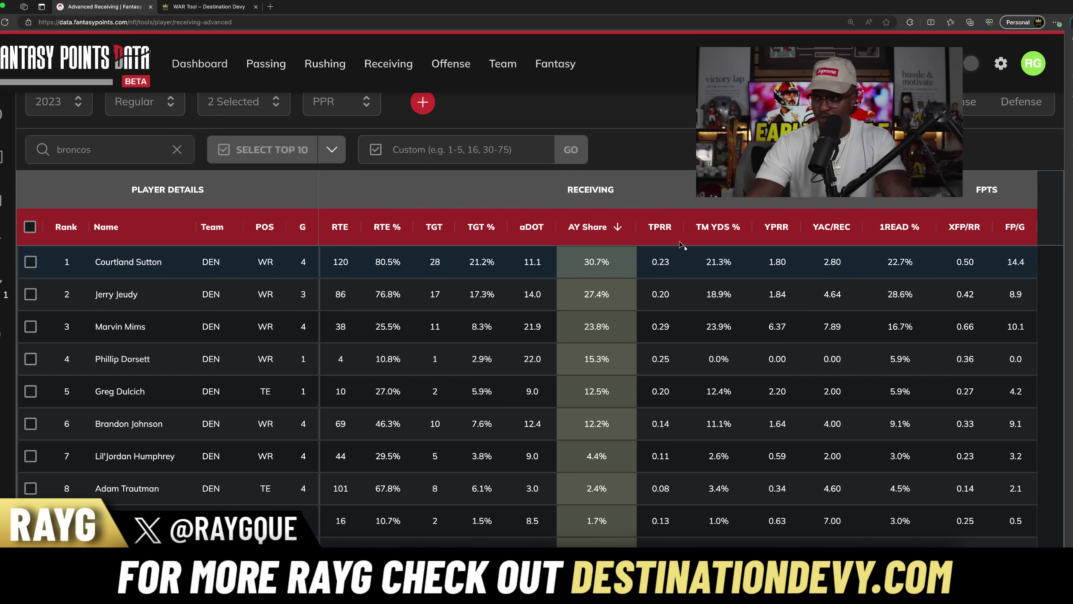
left_click(779, 234)
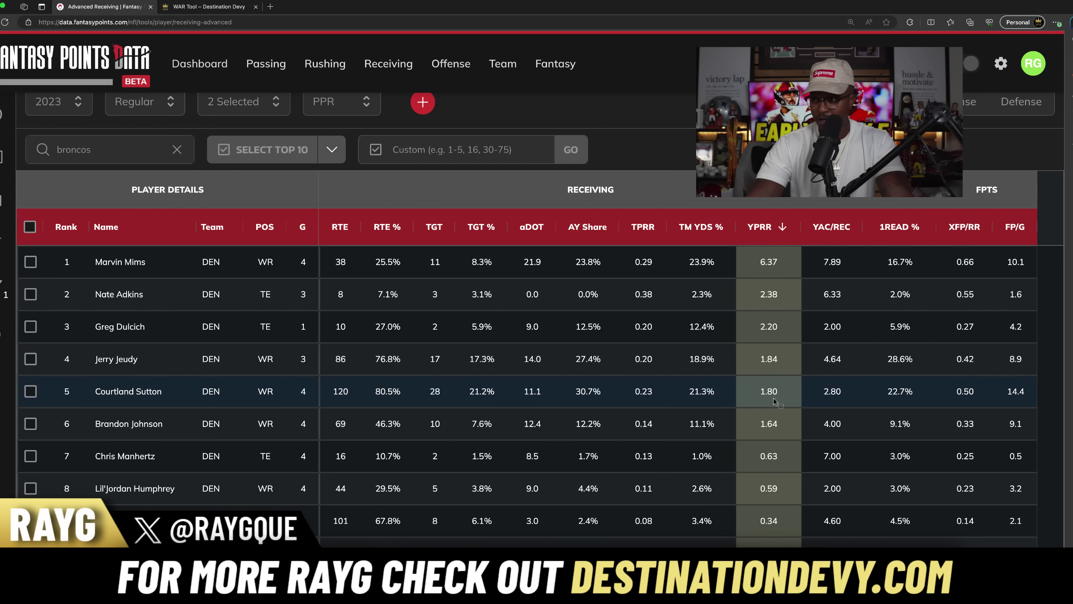
left_click(829, 228)
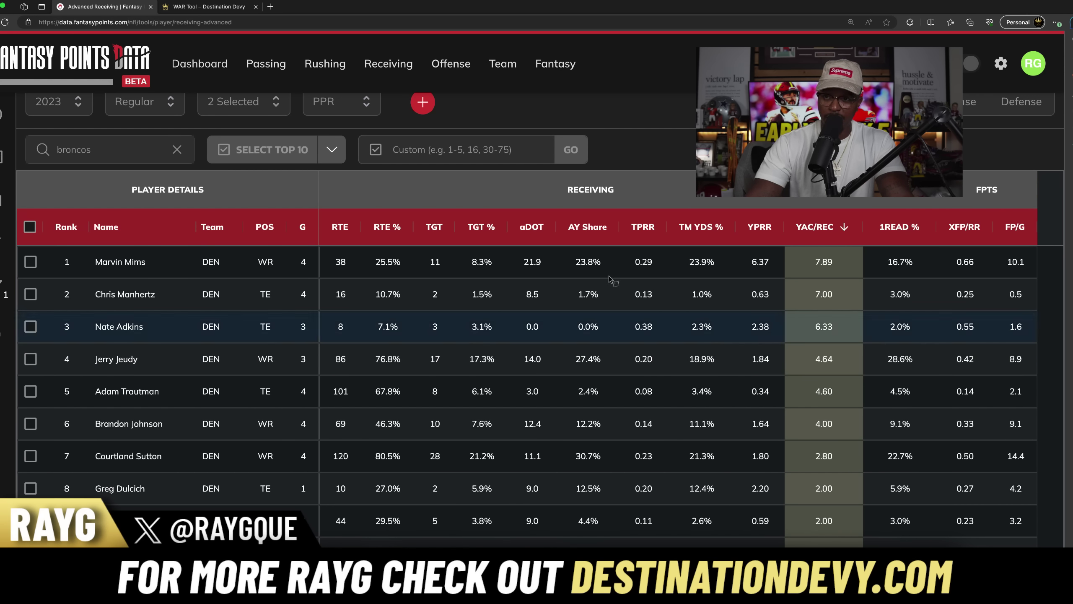
Rank the Broncos players by AY Share and YPRR again, and by FP/G, all in descending order
left_click(588, 227)
left_click(780, 227)
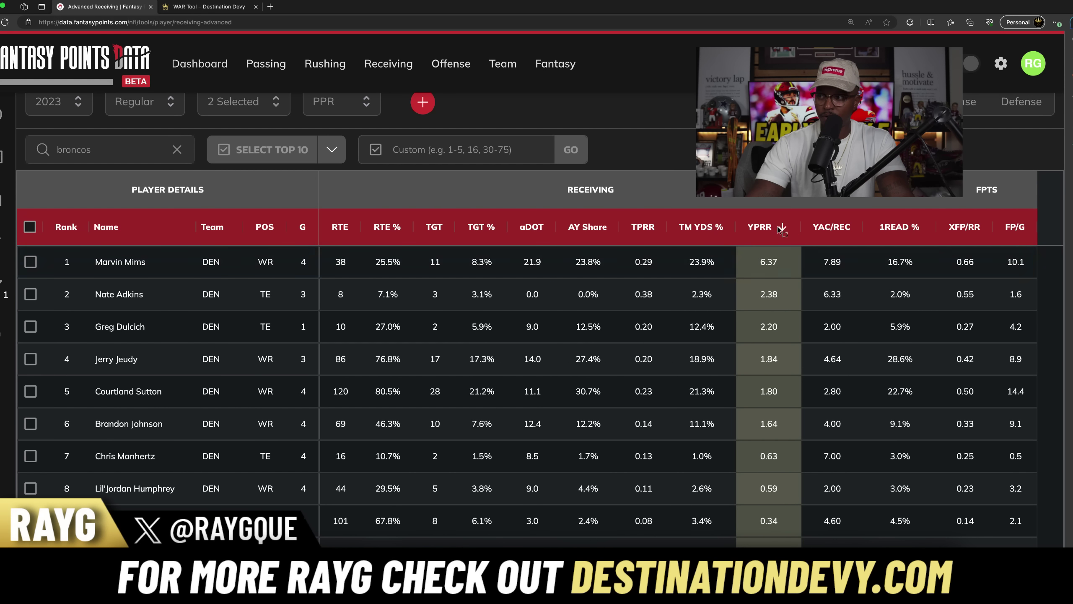
left_click(1010, 228)
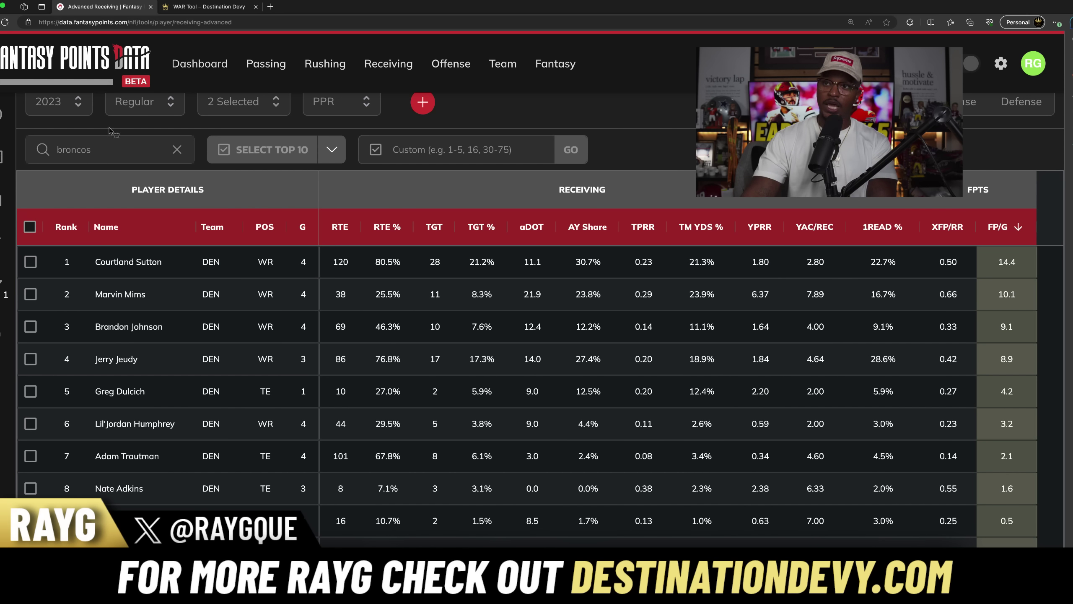
Replace the Broncos filter with "jag" to list the Jacksonville players
left_click(178, 151)
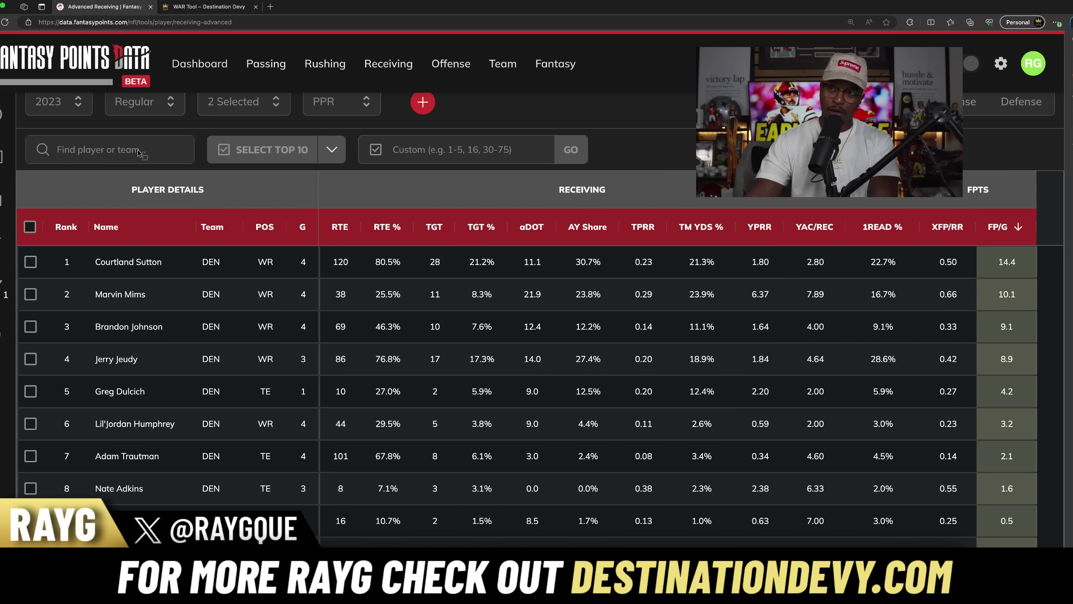
left_click(106, 151)
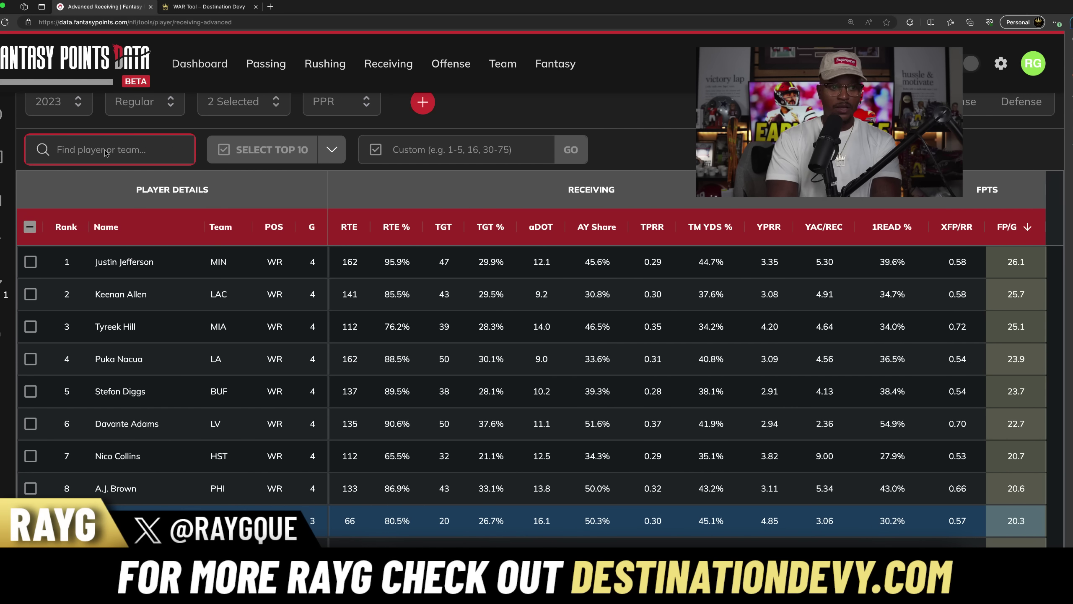
type("jag")
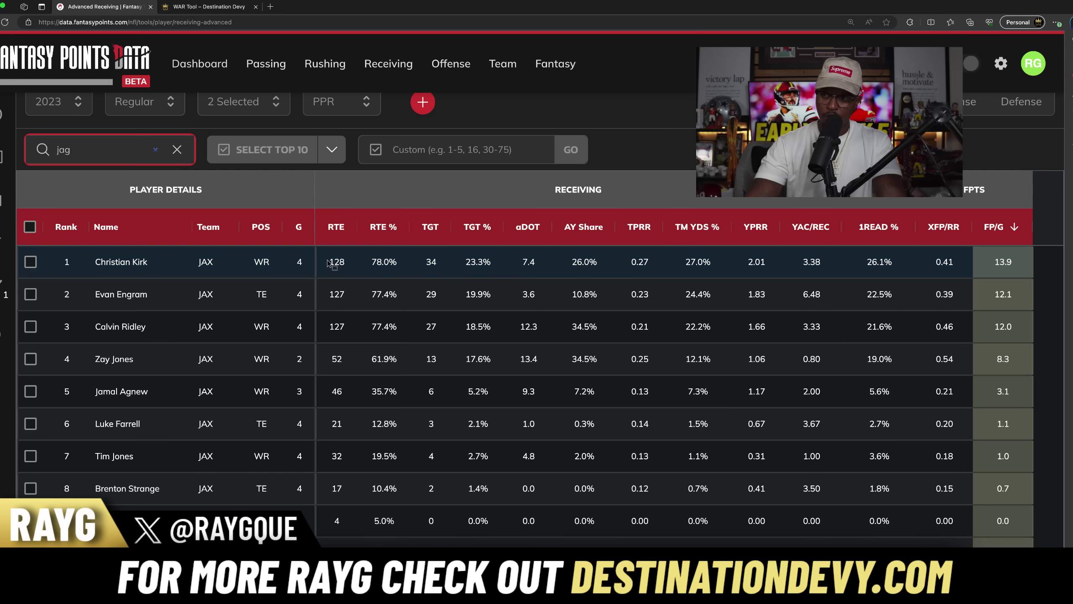
Rank the Jaguars players in descending order by RTE %, TGT % and AY Share, and highlight Christian Kirk's AY Share value
left_click(383, 226)
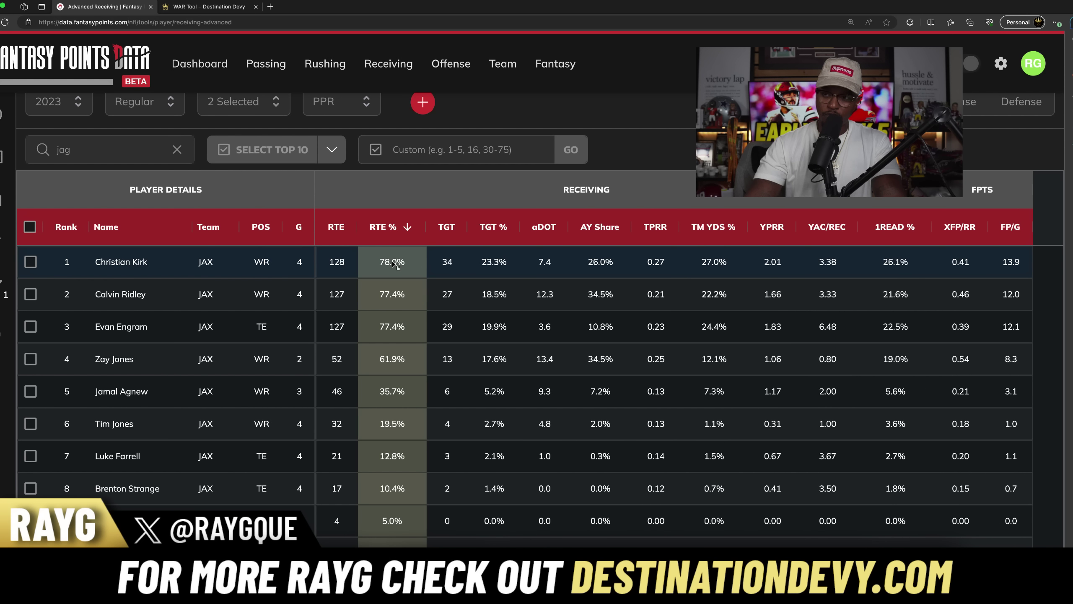
left_click(438, 241)
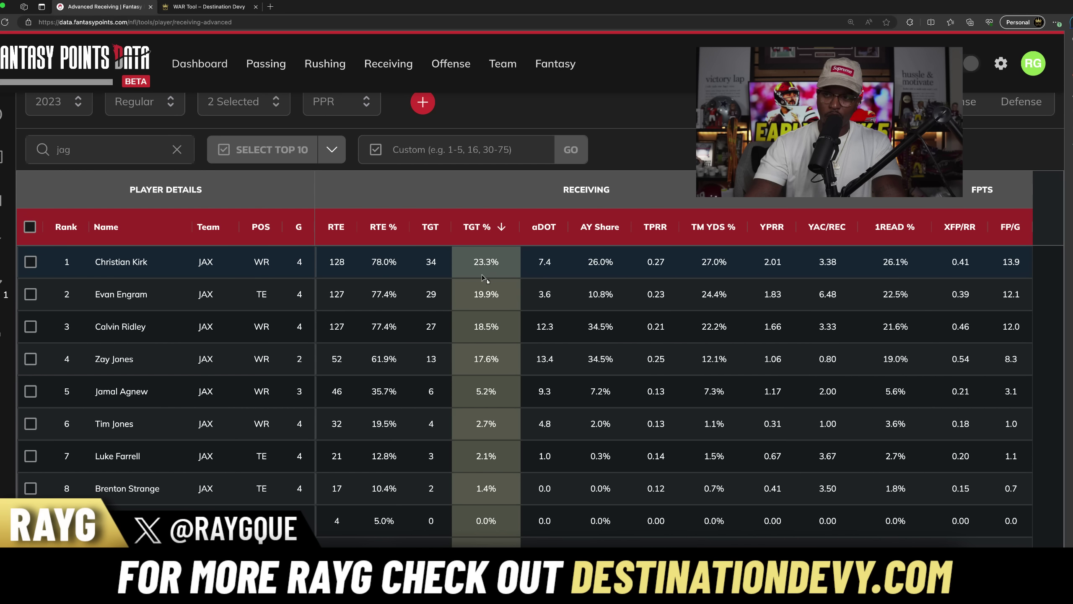
left_click(593, 226)
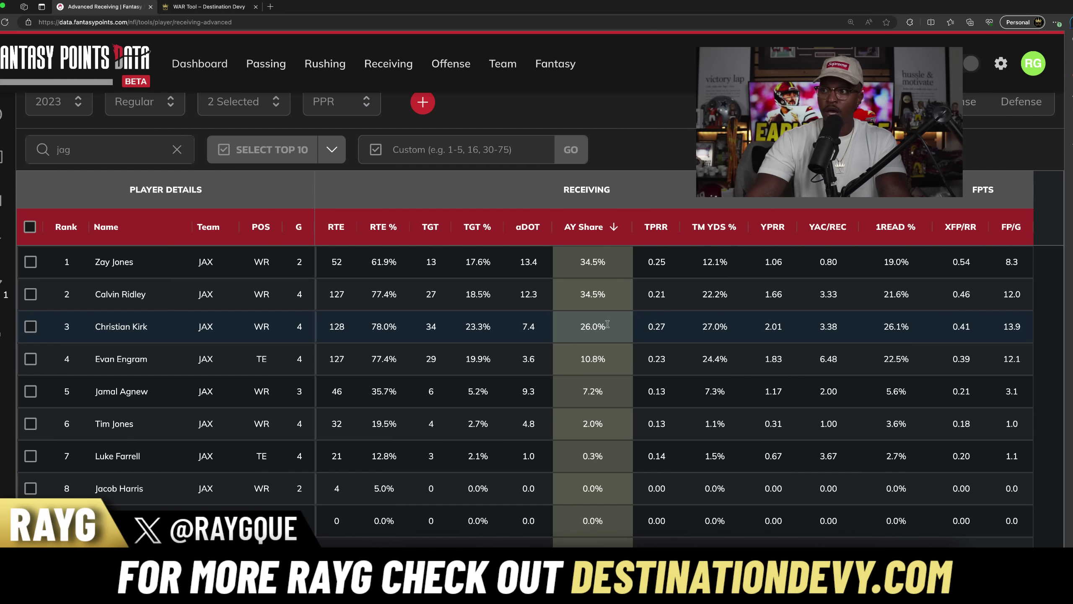
left_click(588, 329)
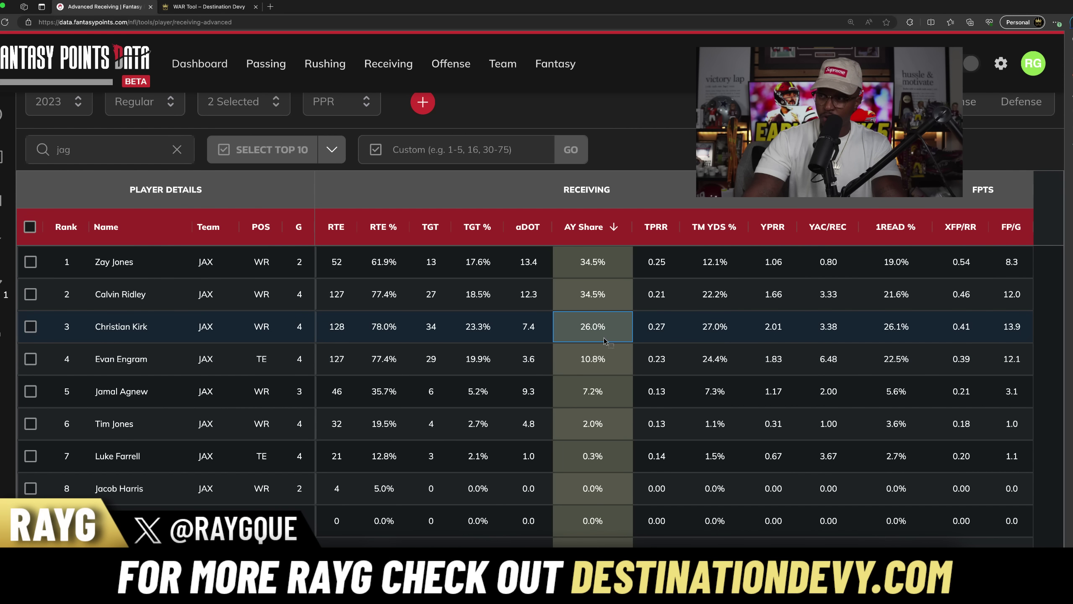
Rank the Jaguars players by YPRR, 1READ % and FP/G in descending order, and select Christian Kirk's row
left_click(777, 225)
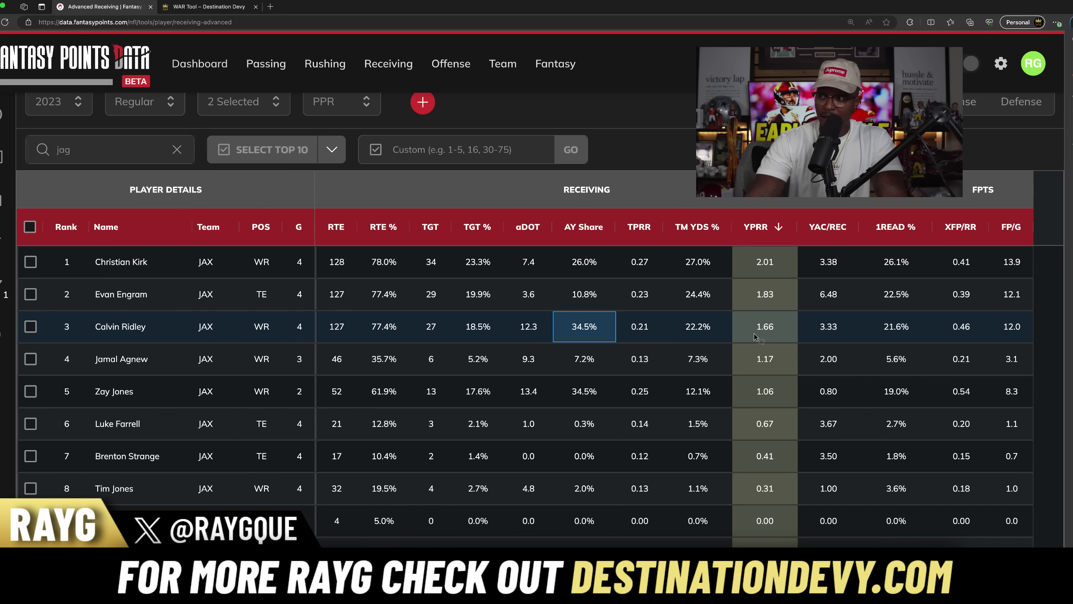
left_click(908, 227)
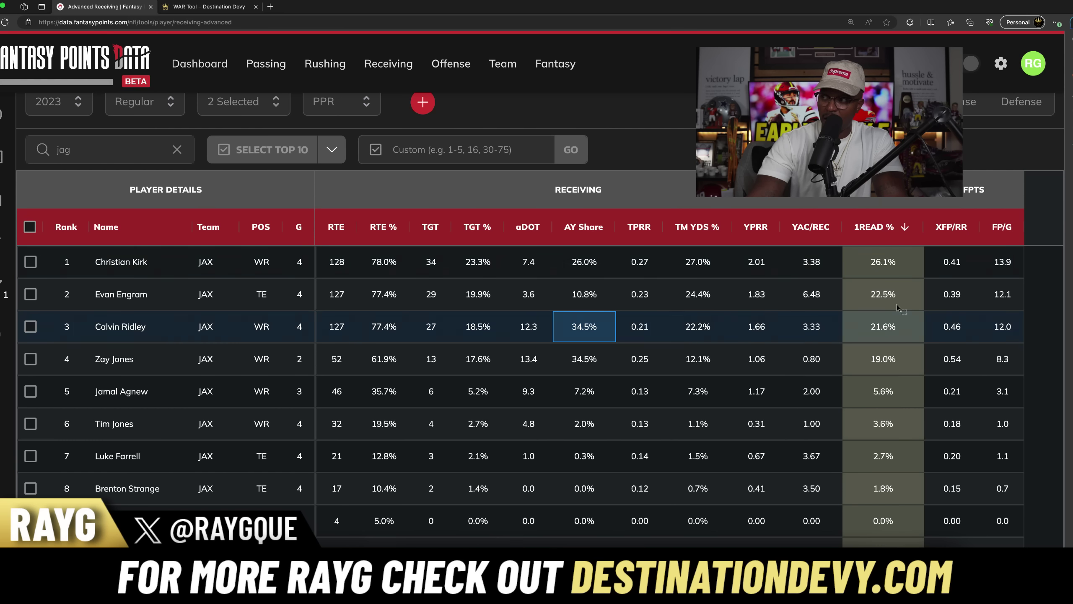
left_click(1004, 228)
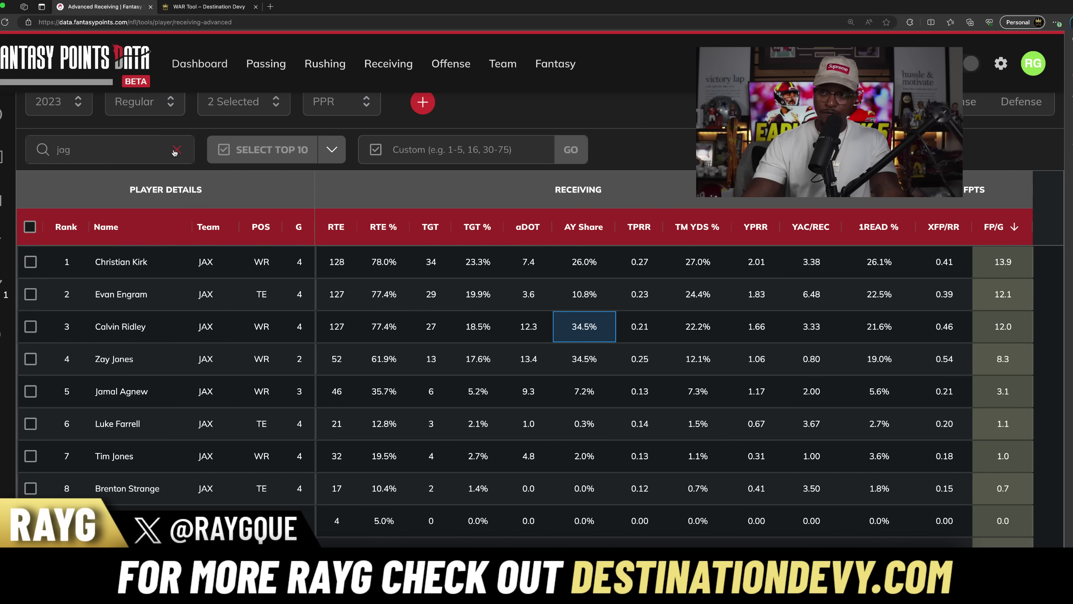
left_click(33, 265)
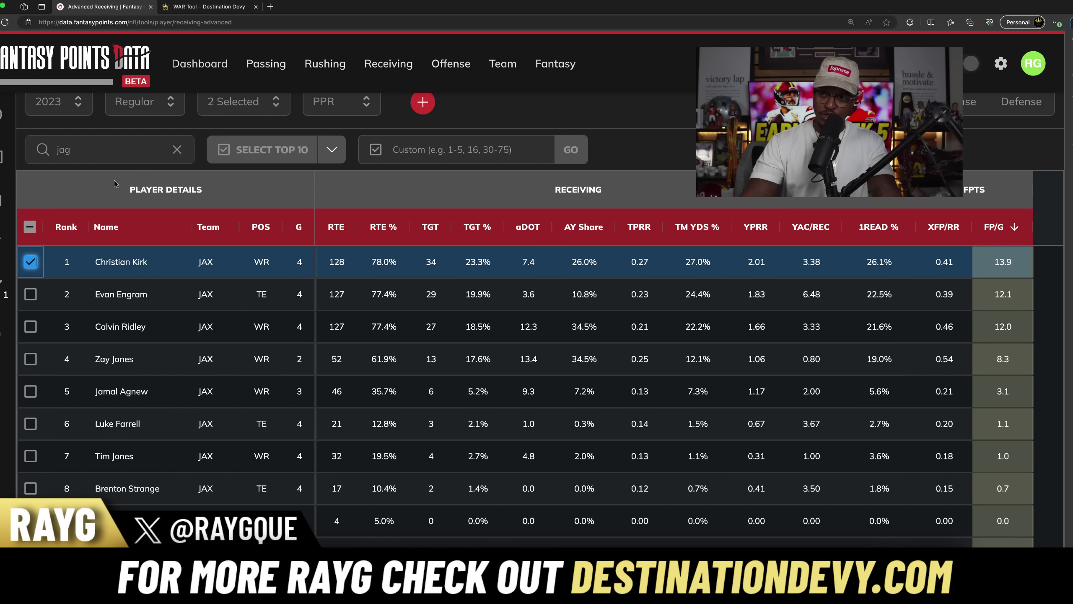
Replace the Jaguars filter with "puka" to look up Puka Nacua's stats, and clear the search again
left_click(176, 150)
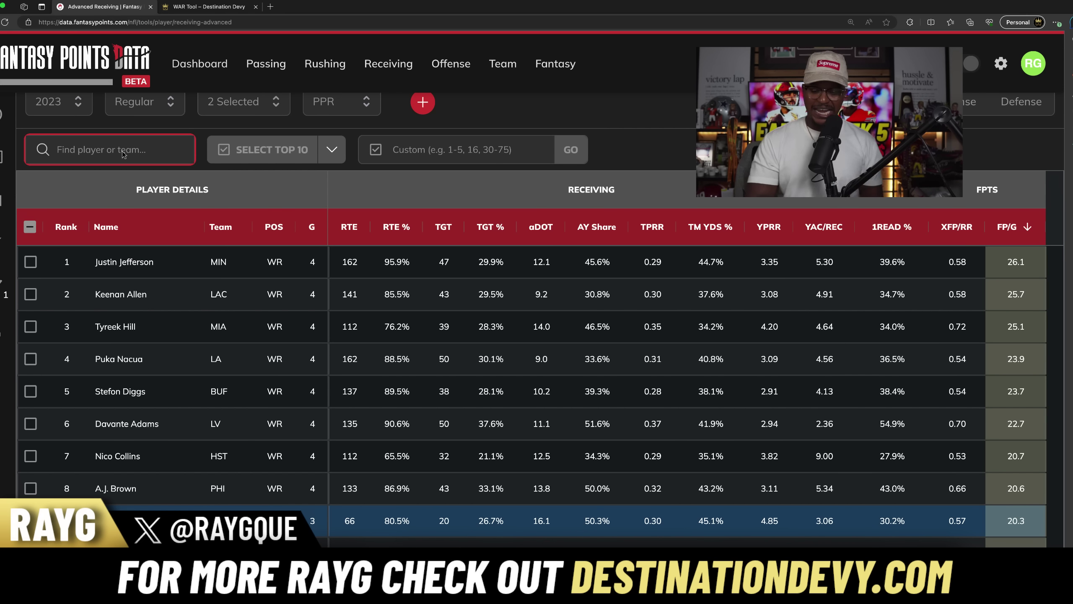
type("puka")
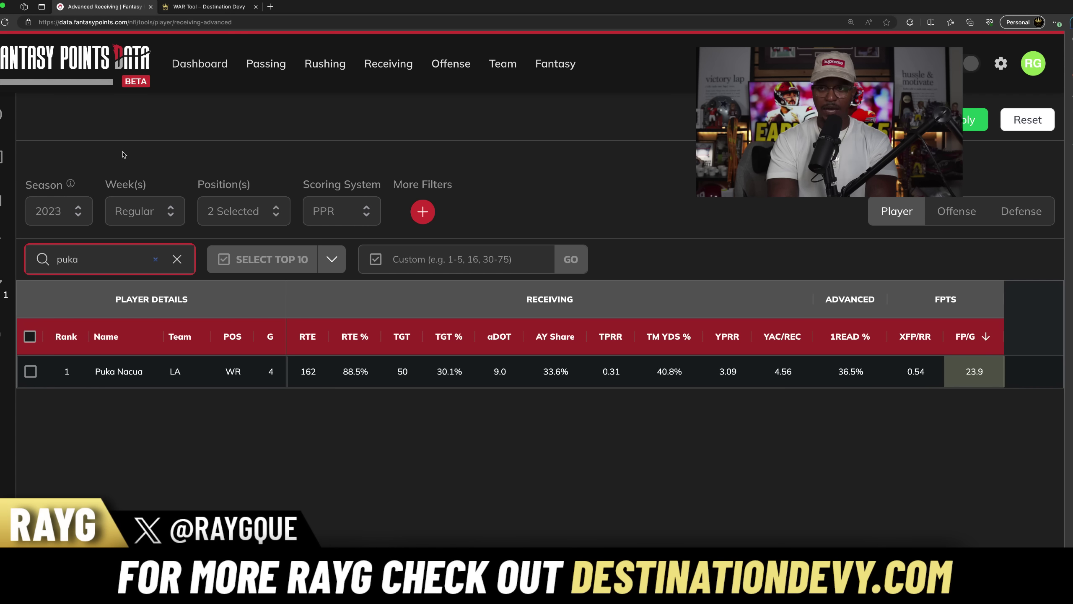
key("BackSpace")
key("BackSpace")
key("BackSpace")
key("BackSpace")
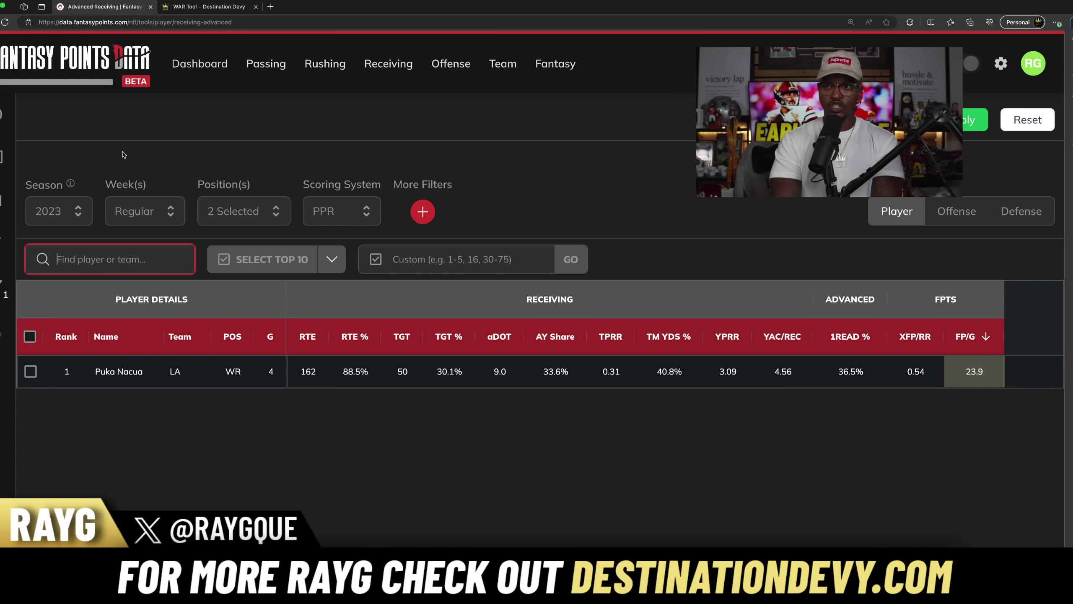
Filter the table with "rams" and rank the Rams players in descending order by TGT % and AY Share
type("rams")
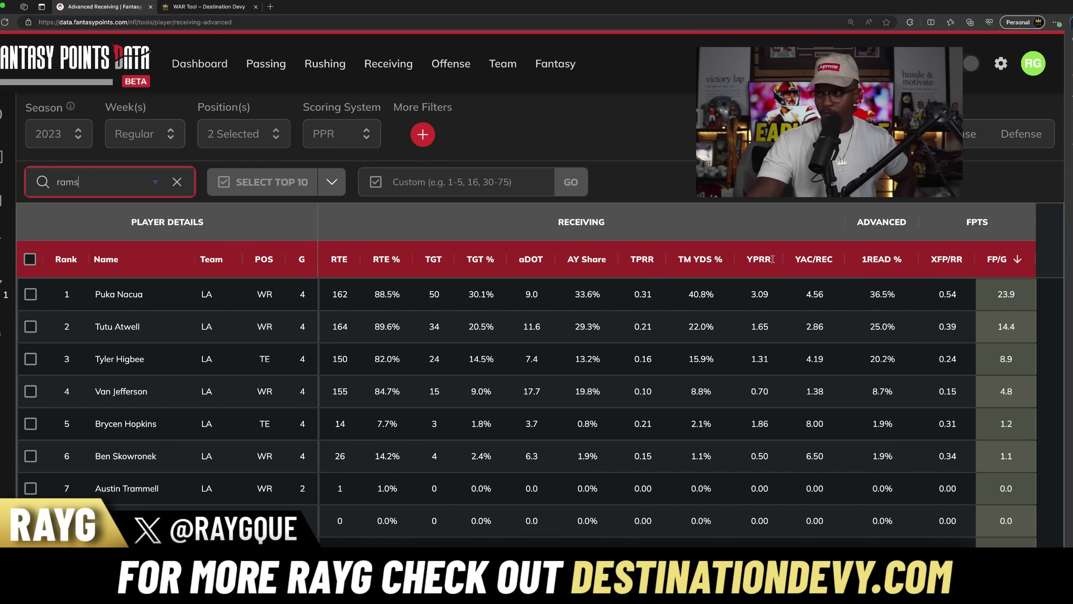
left_click(490, 260)
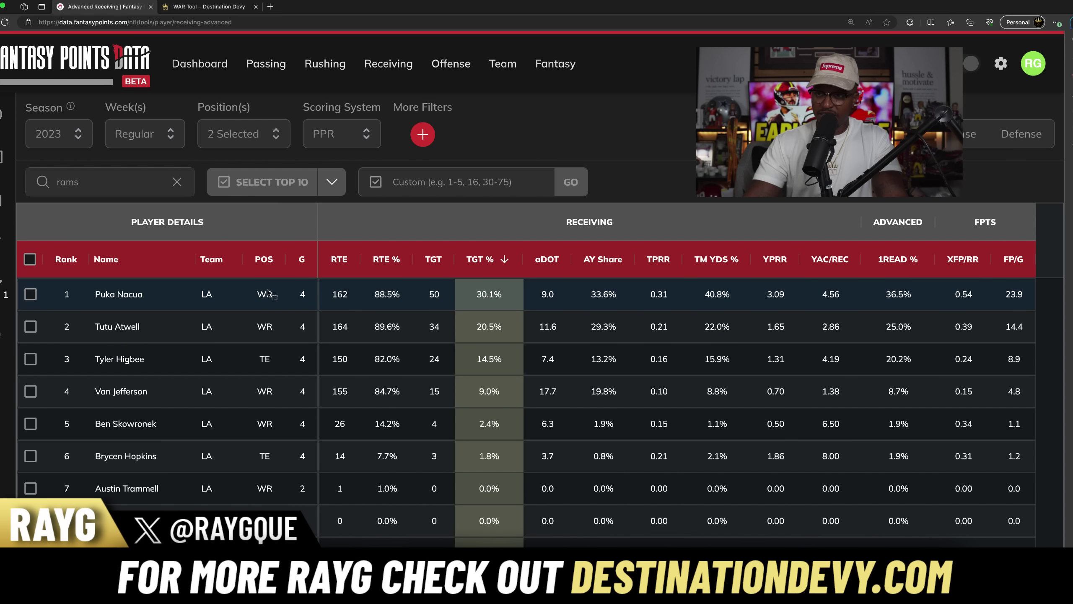
left_click(604, 259)
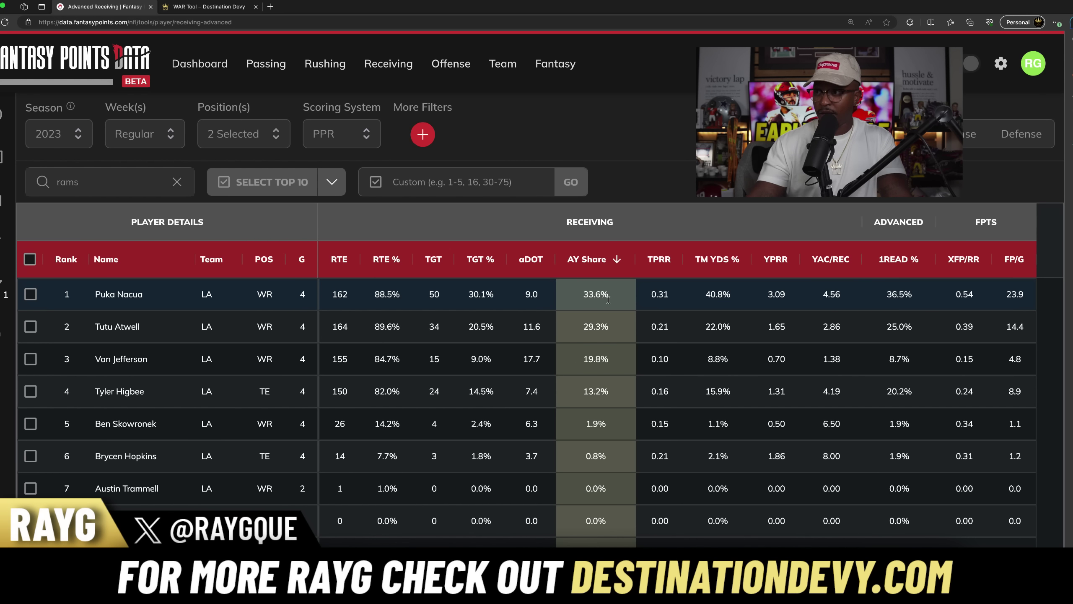
Rank the Rams players in descending order by YPRR, YAC/REC, 1READ % and FP/G, one metric at a time
left_click(780, 263)
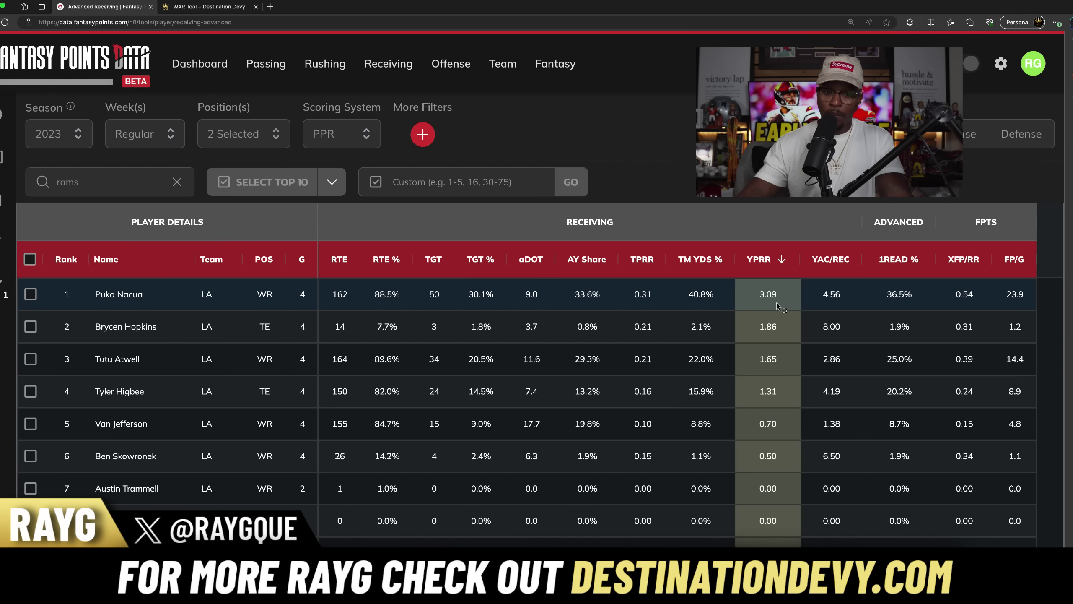
left_click(840, 260)
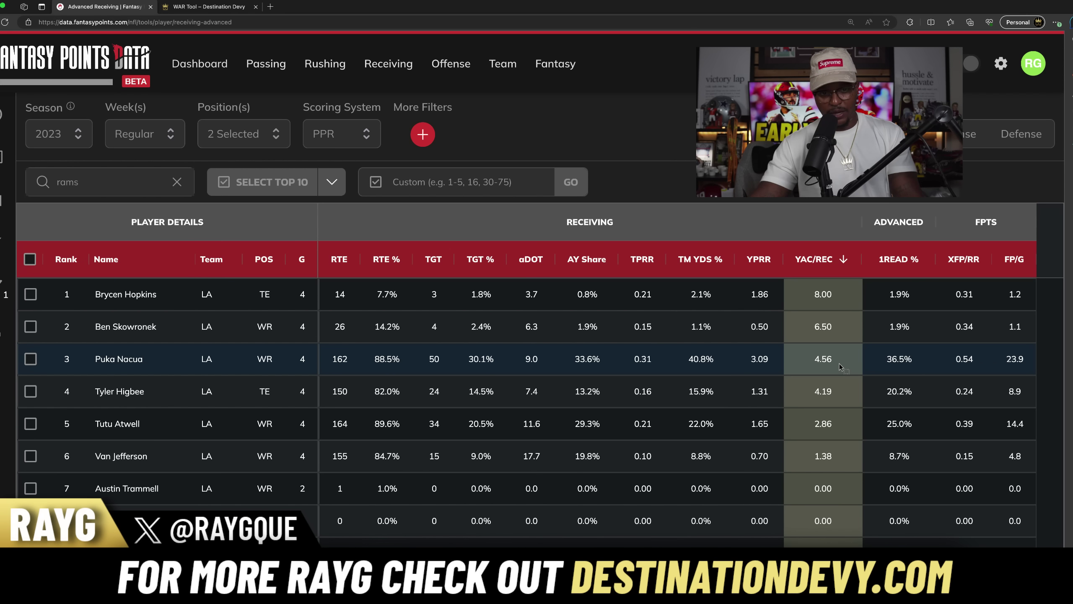
left_click(896, 259)
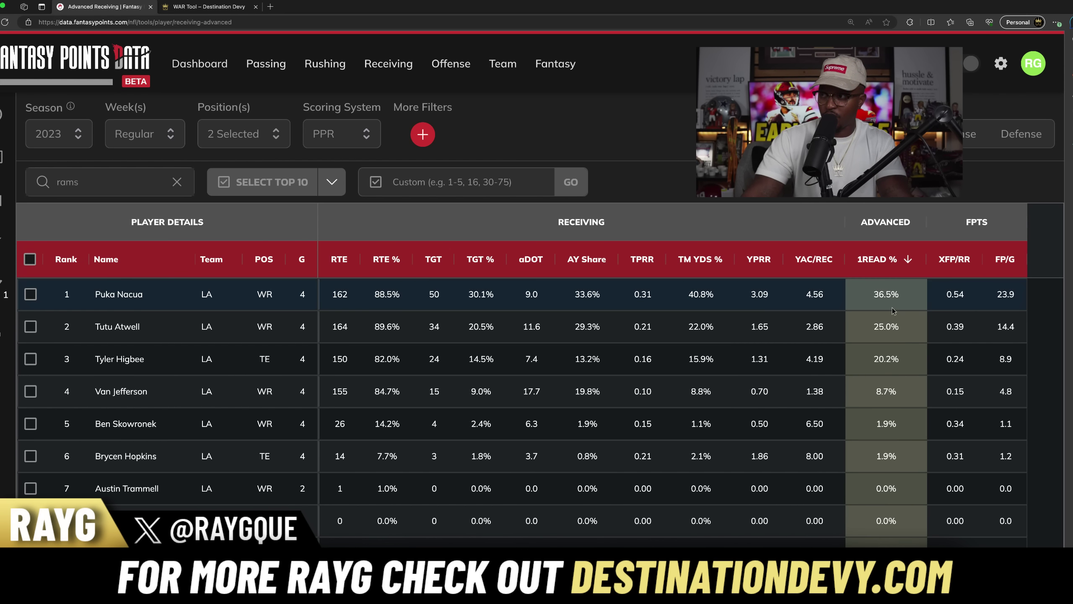
left_click(1005, 259)
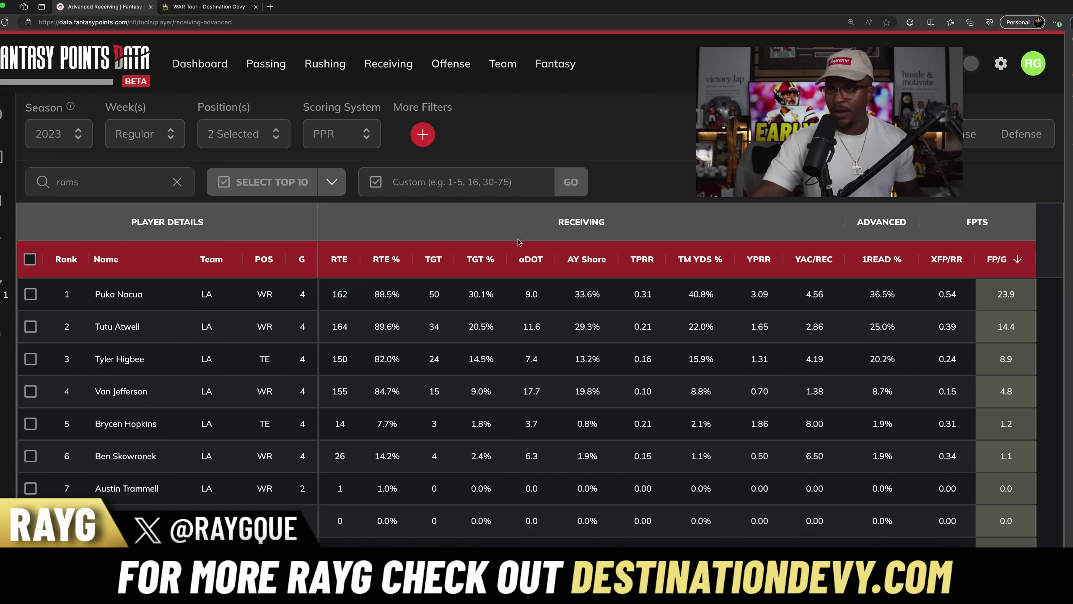
Replace the Rams filter with "vikings" to list the Minnesota players
left_click(177, 183)
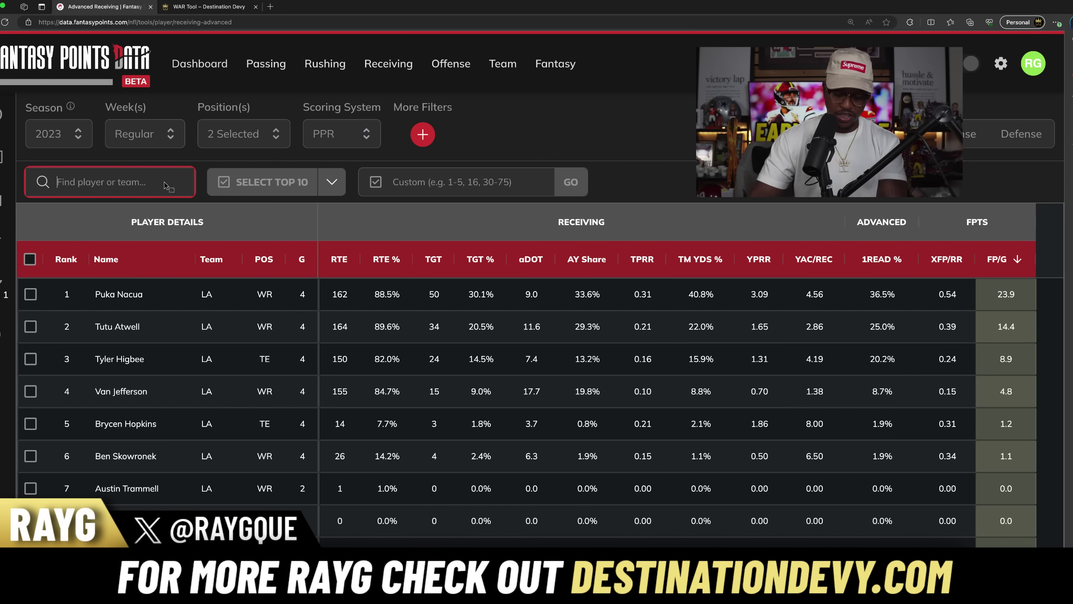
type("vink")
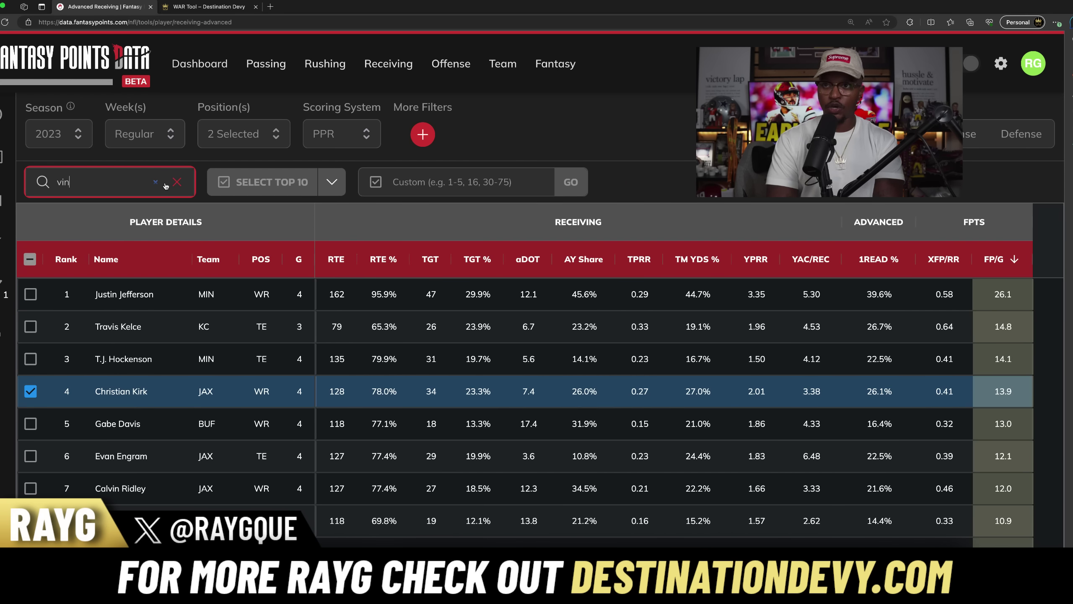
key("BackSpace")
key("BackSpace")
type("kings")
Rank the Vikings players in descending order by TGT %, AY Share, YPRR, YAC/REC, 1READ % and FP/G, one metric at a time
left_click(467, 259)
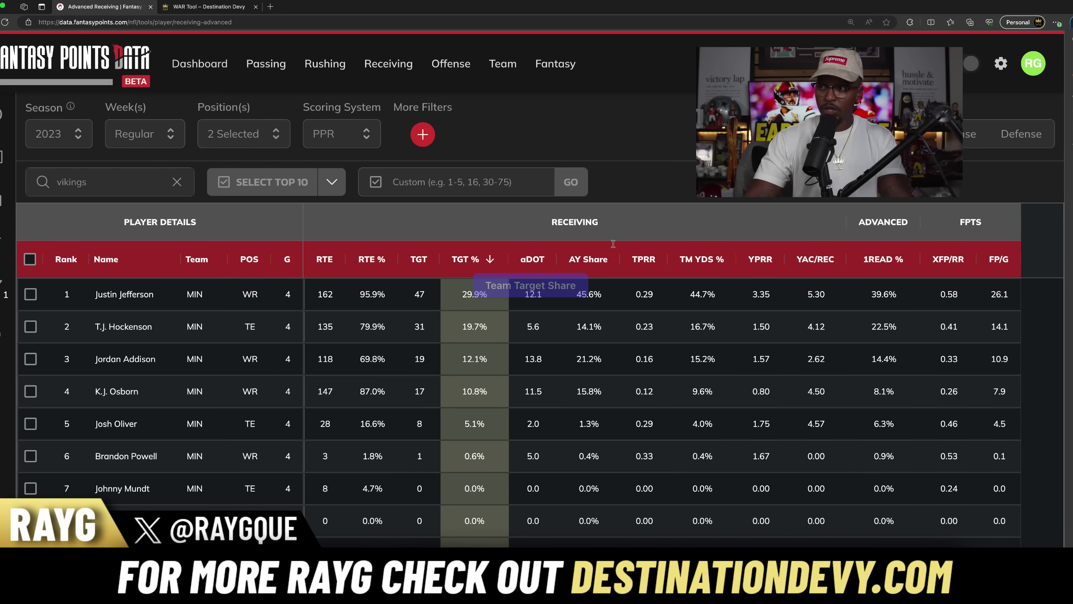
left_click(590, 259)
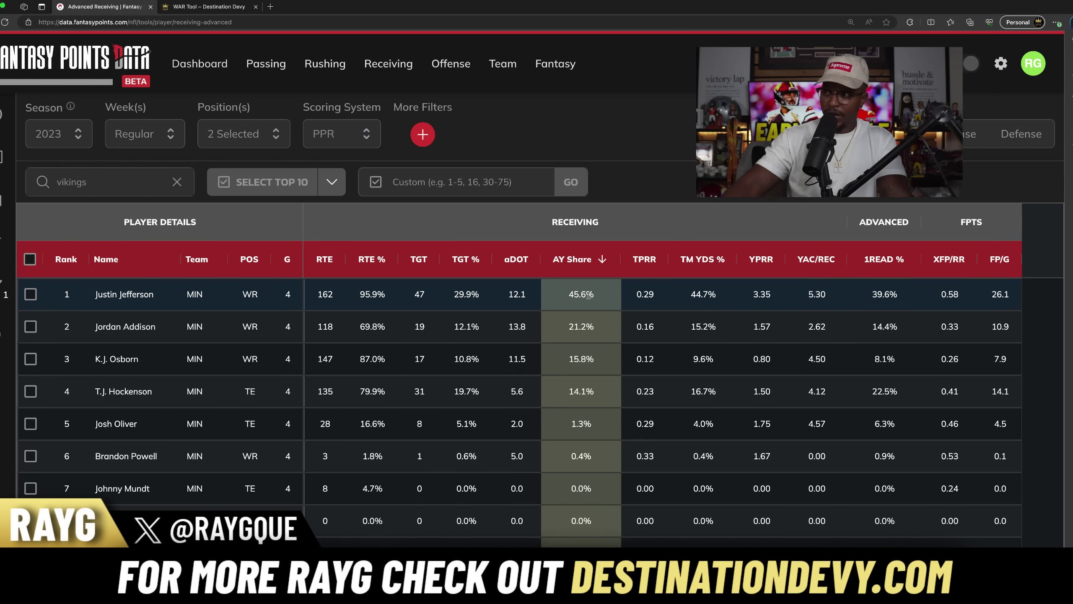
left_click(766, 260)
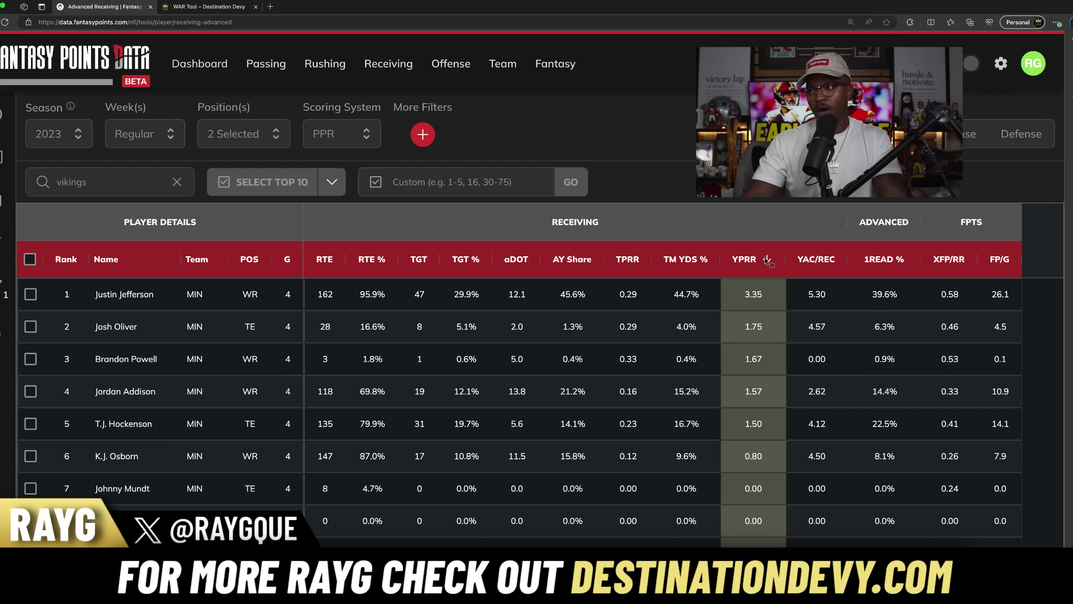
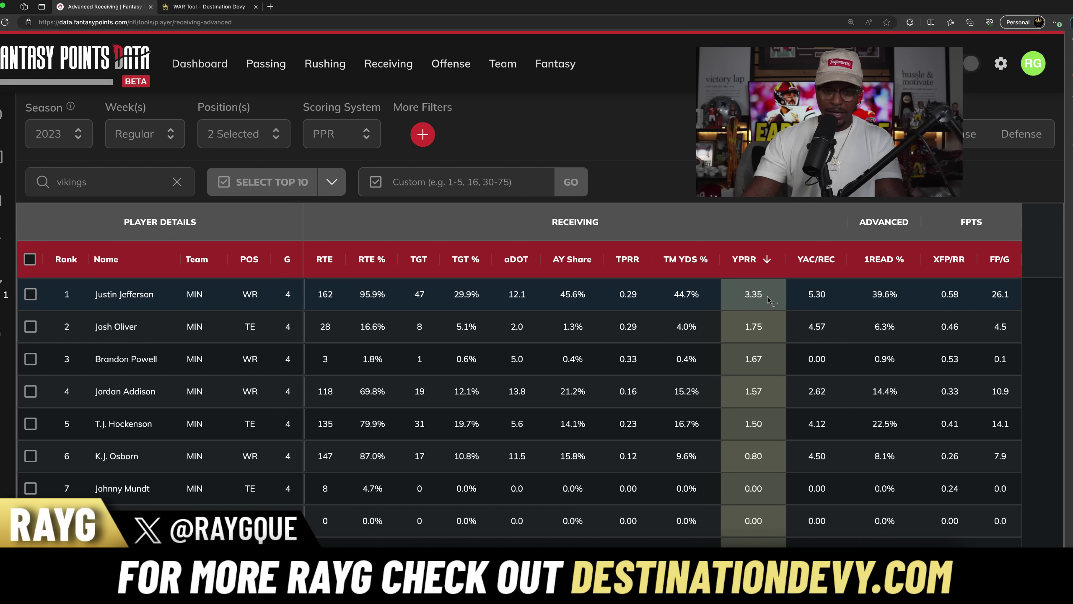
left_click(825, 259)
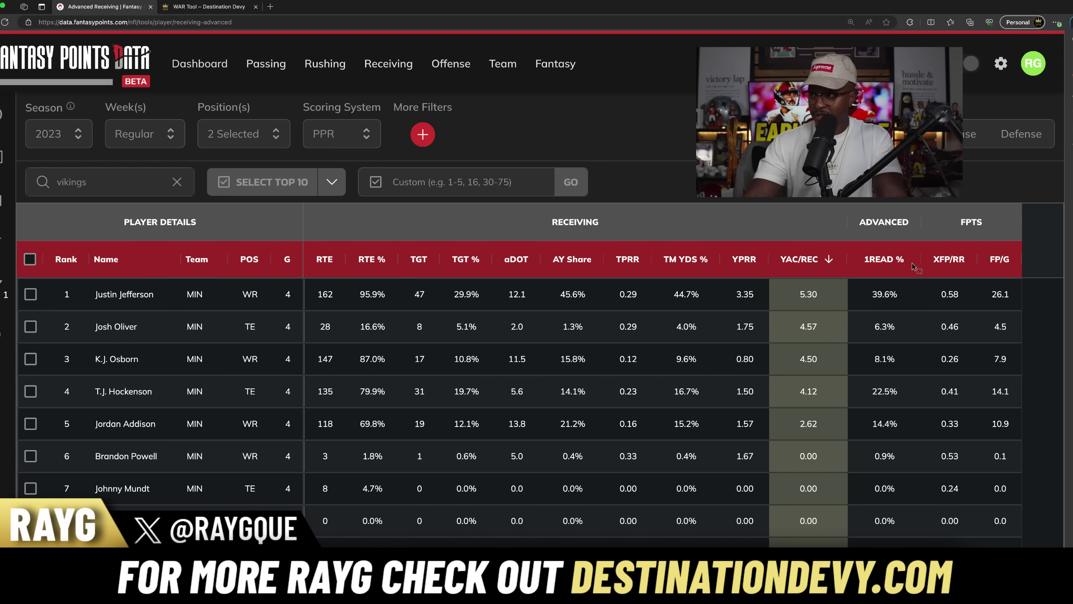
left_click(886, 262)
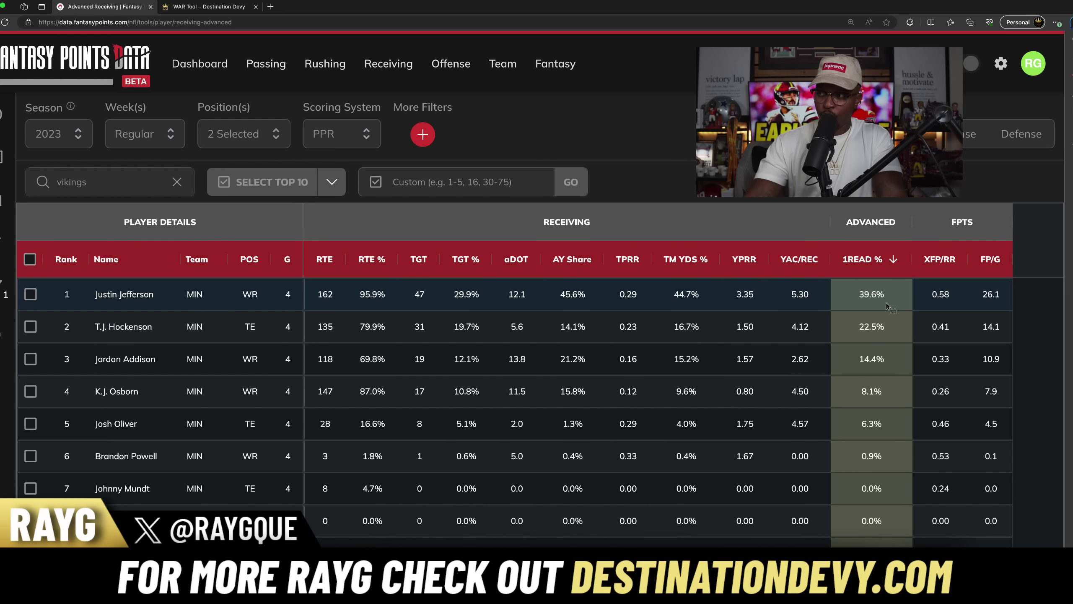
left_click(984, 260)
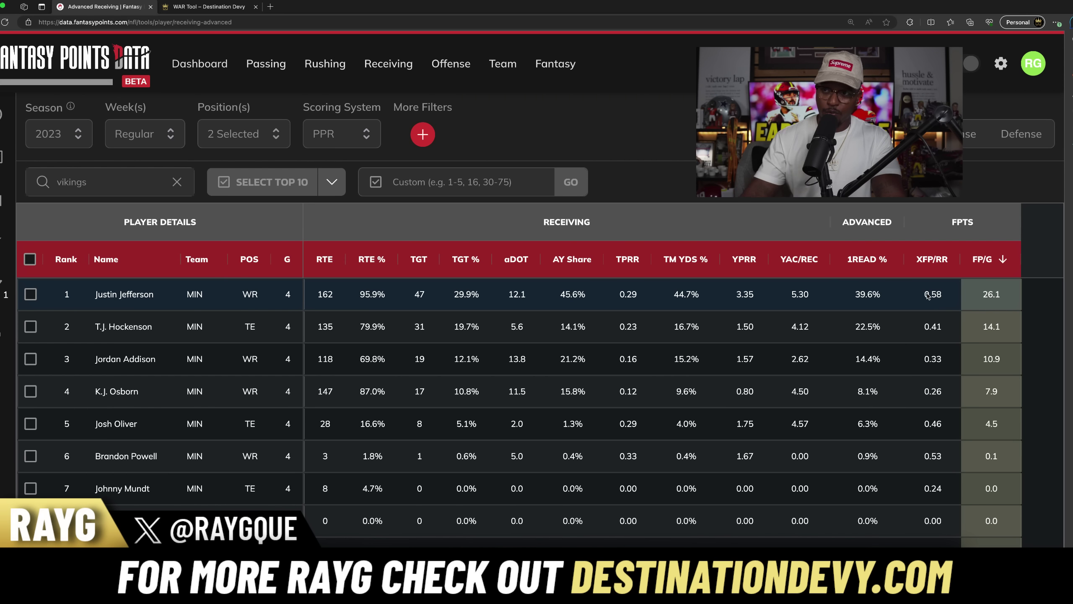
Clear the Vikings filter, rank all players in descending order by TGT %, and review the higher-ranked receivers
left_click(176, 182)
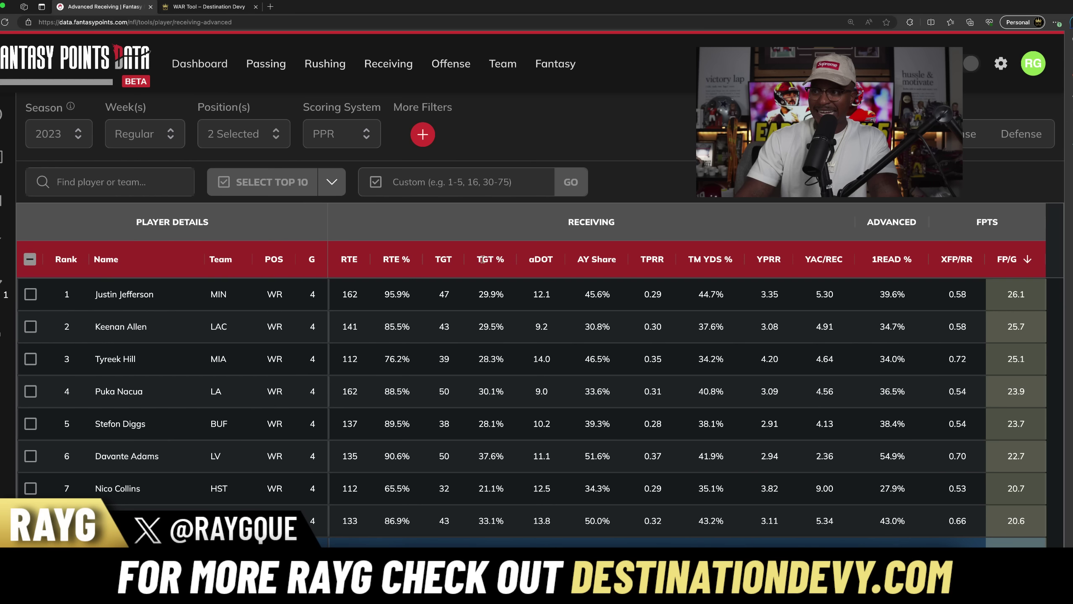
left_click(486, 259)
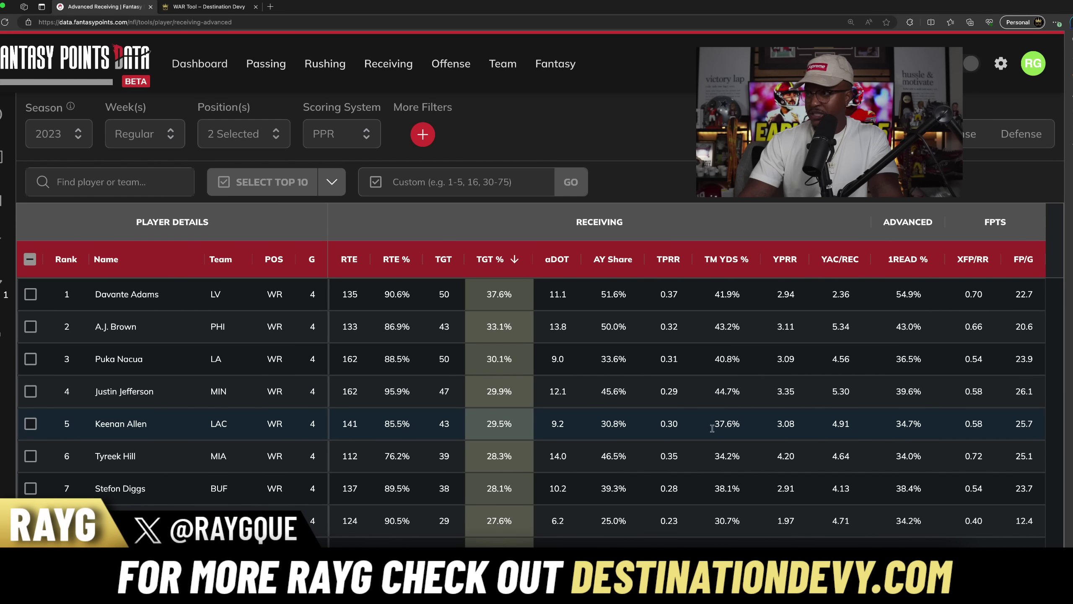
scroll(505, 448, "down", 7)
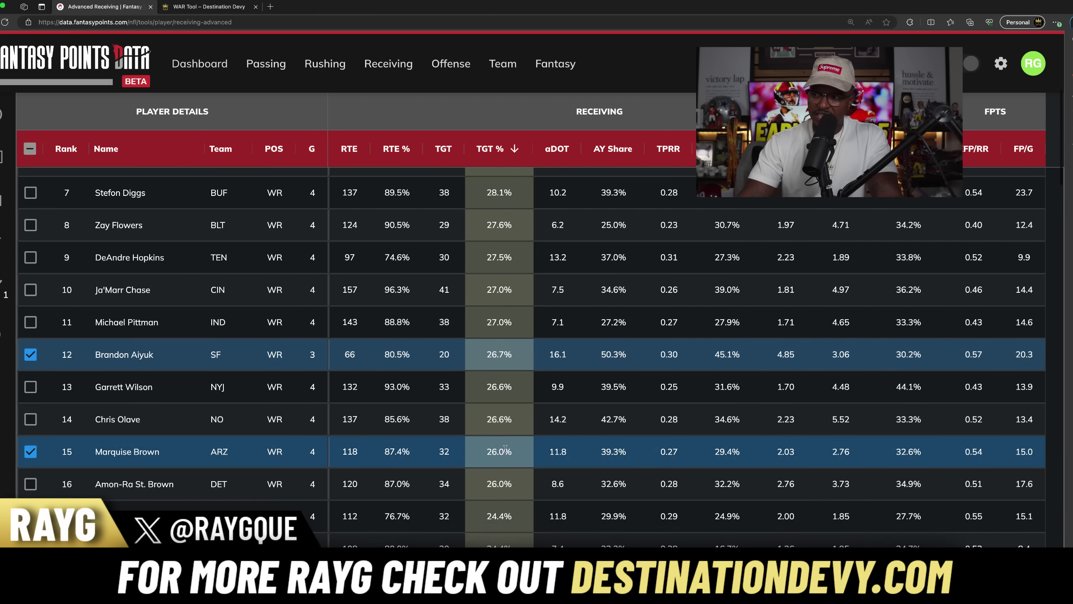
scroll(505, 448, "down", 5)
scroll(508, 431, "down", 8)
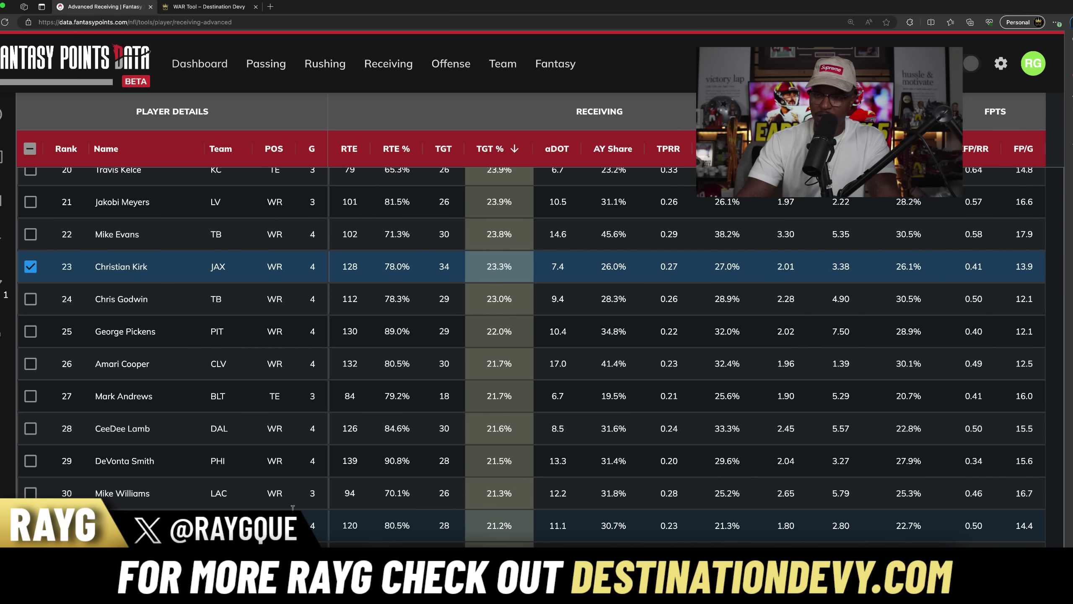
scroll(508, 507, "down", 3)
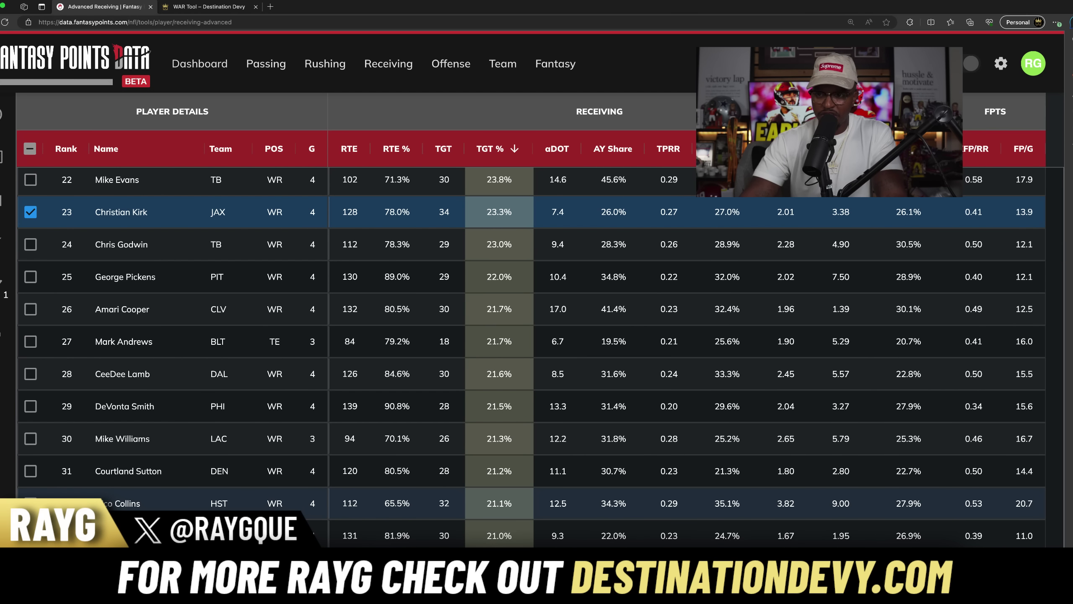
scroll(508, 507, "down", 1)
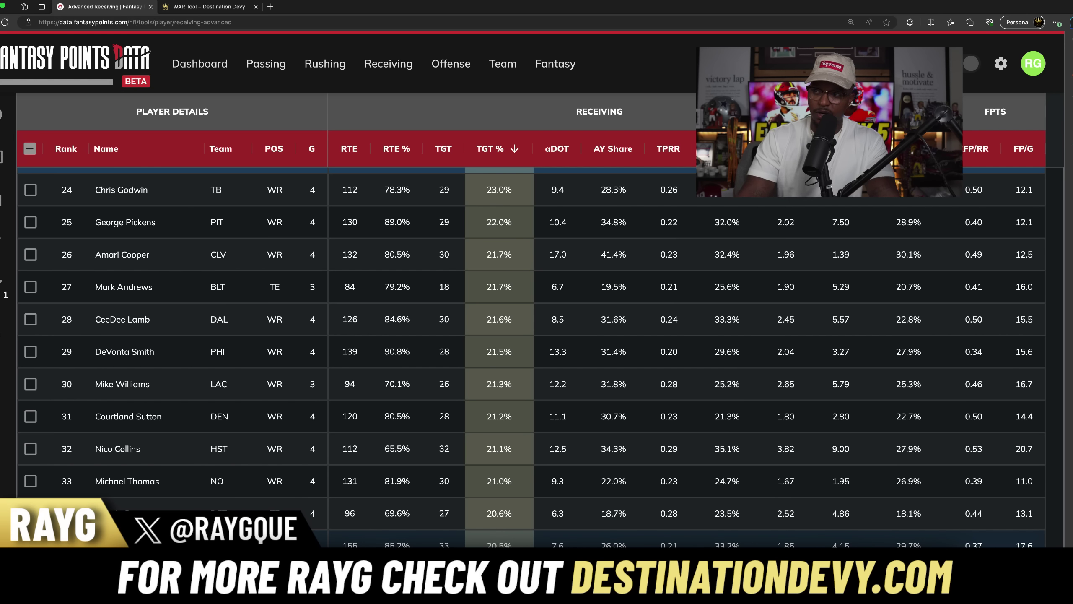
Review the receivers in the TGT % ranking again and select D.J. Moore's row
scroll(371, 488, "up", 10)
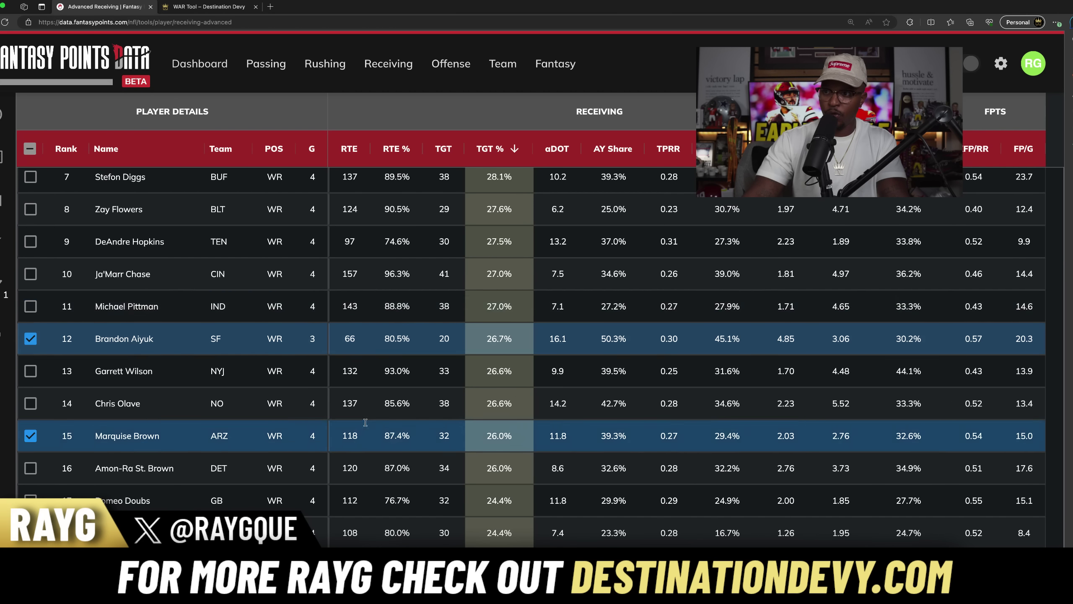
scroll(371, 489, "down", 5)
scroll(370, 448, "down", 4)
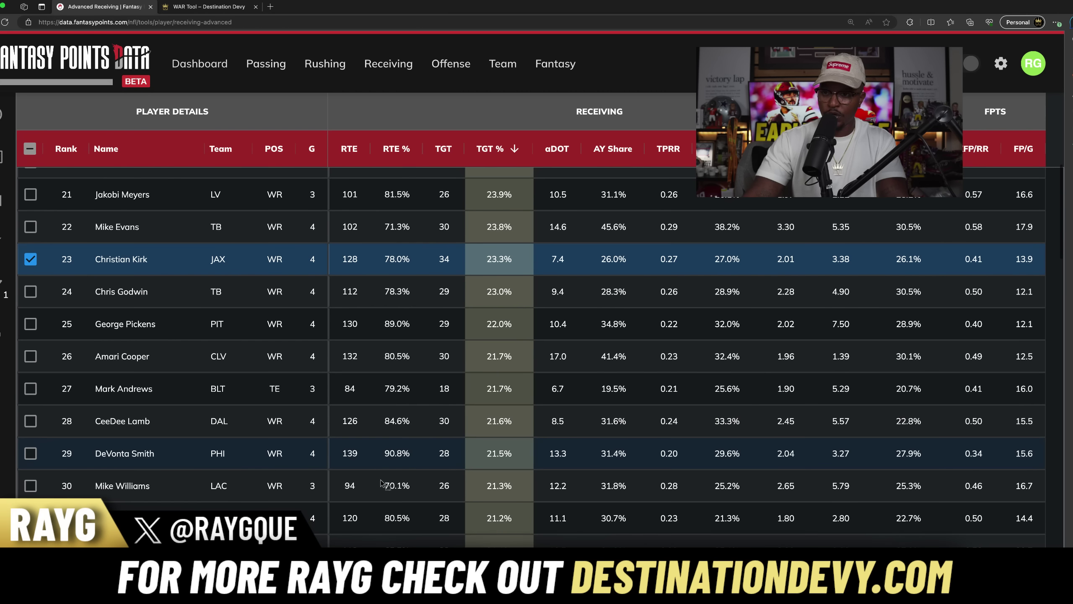
scroll(381, 531, "down", 2)
scroll(372, 534, "down", 2)
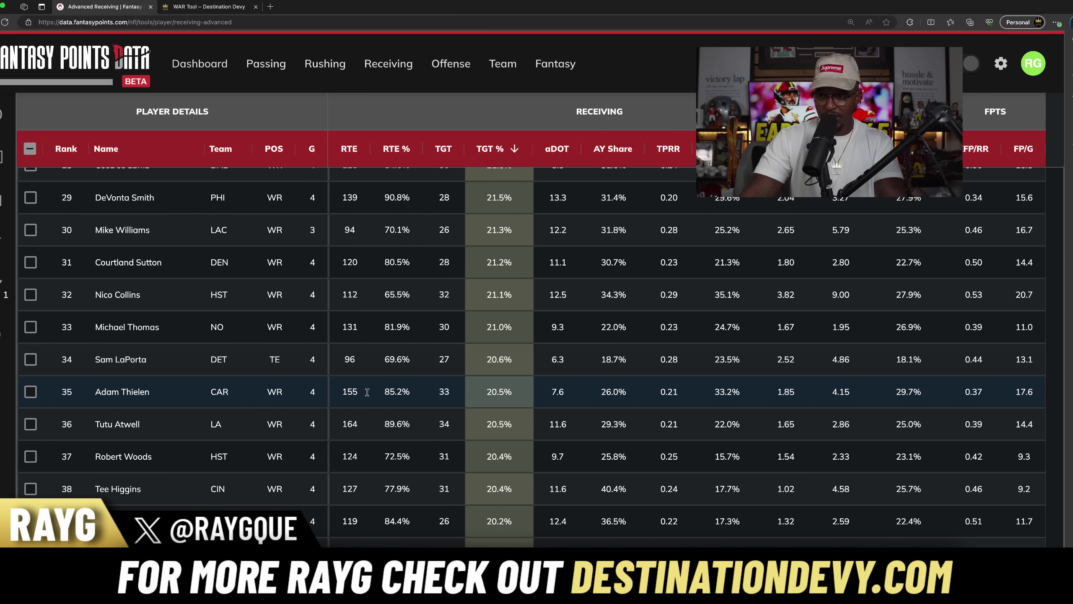
scroll(332, 531, "down", 1)
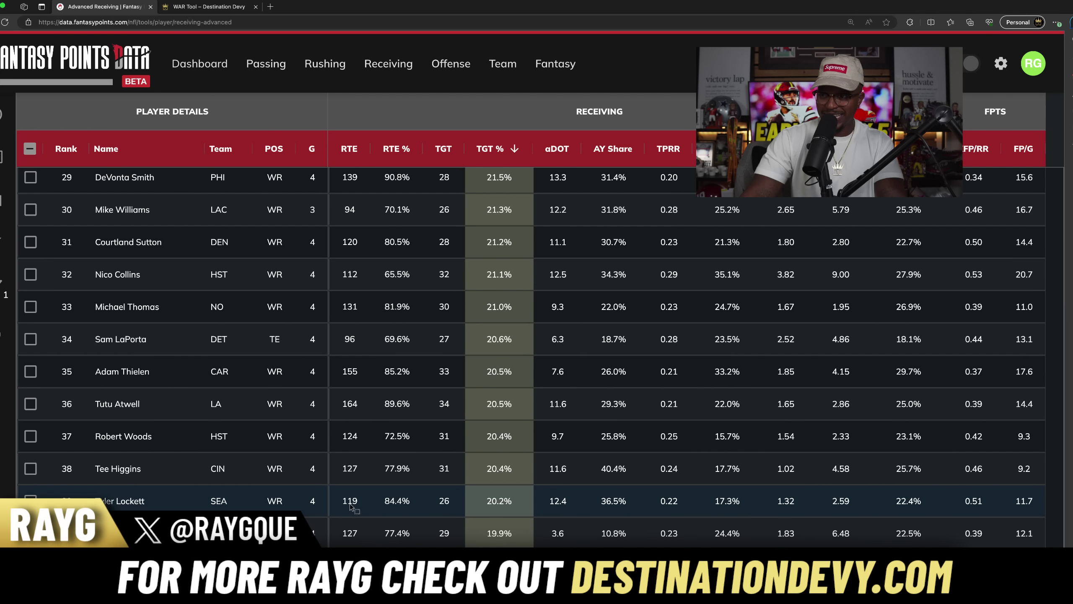
scroll(350, 506, "down", 4)
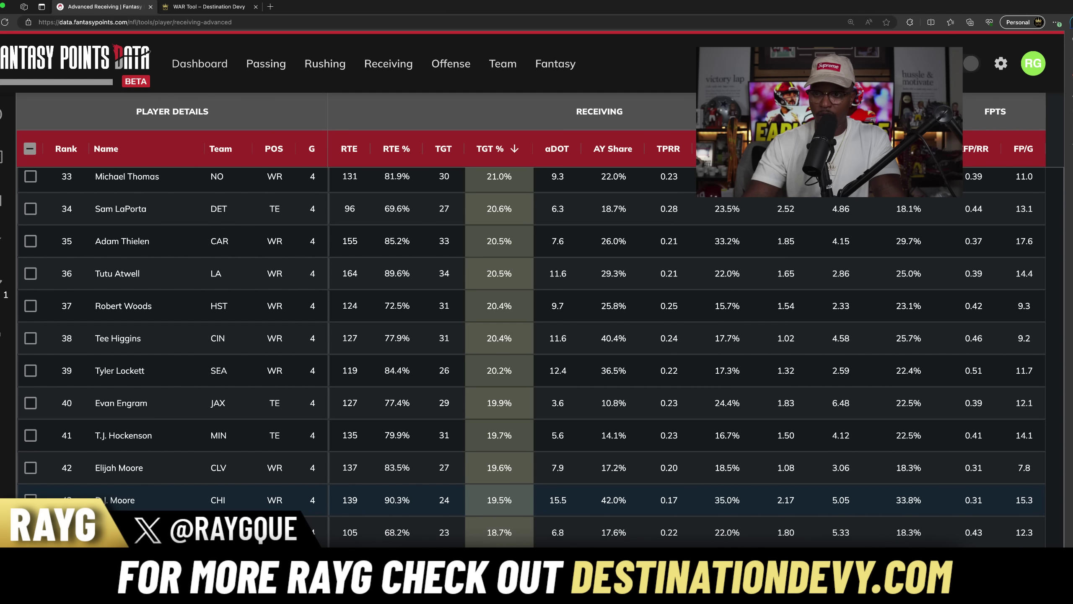
left_click(322, 501)
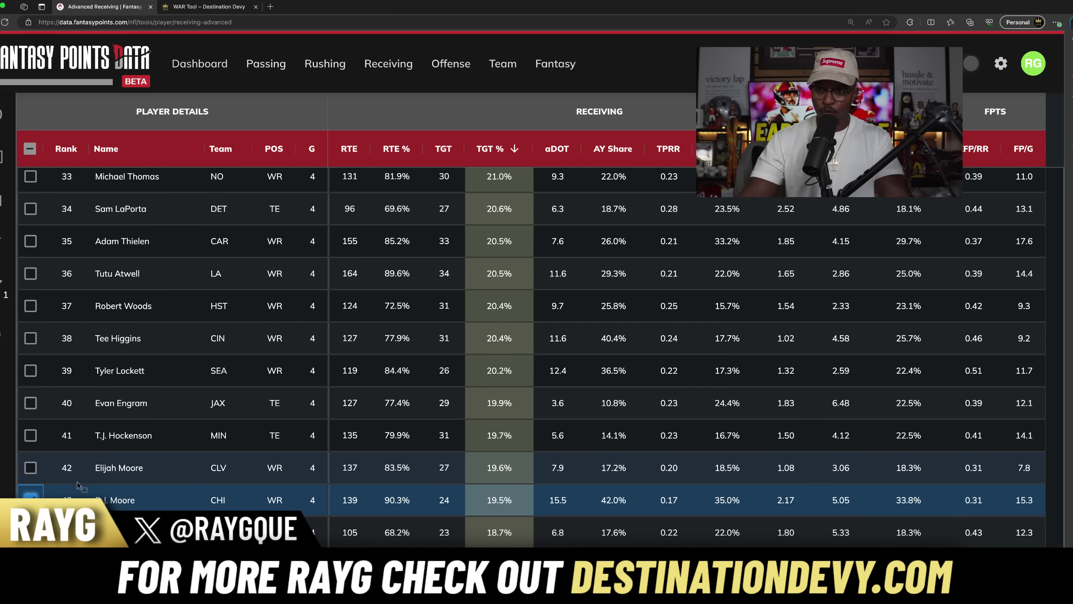
Examine the TGT % values of the players ranked from D.J. Moore down to Parris Campbell, and return to the player and team search
scroll(80, 484, "down", 3)
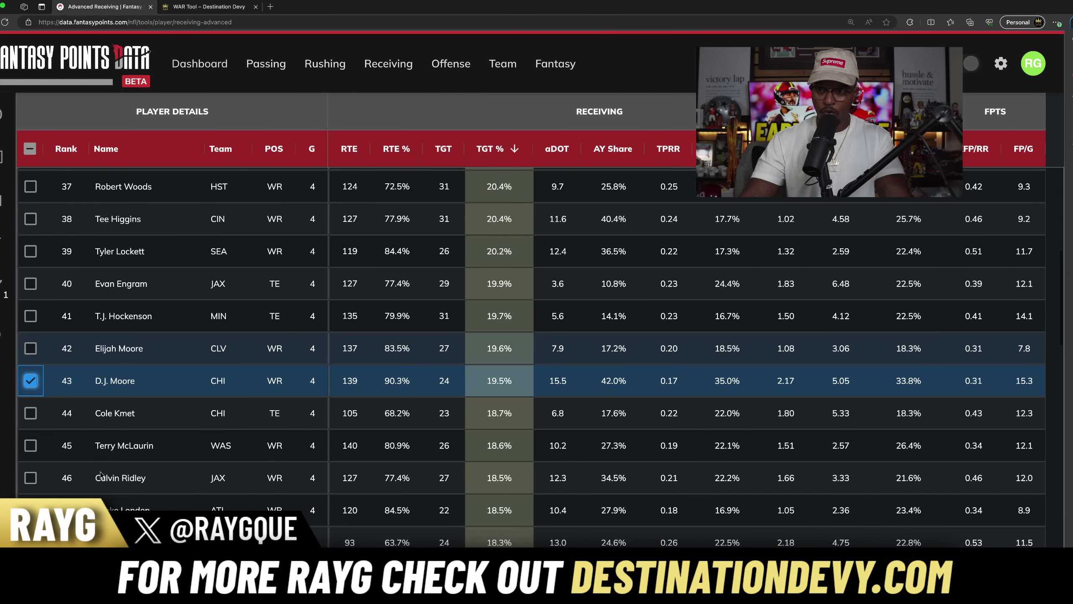
scroll(127, 511, "down", 2)
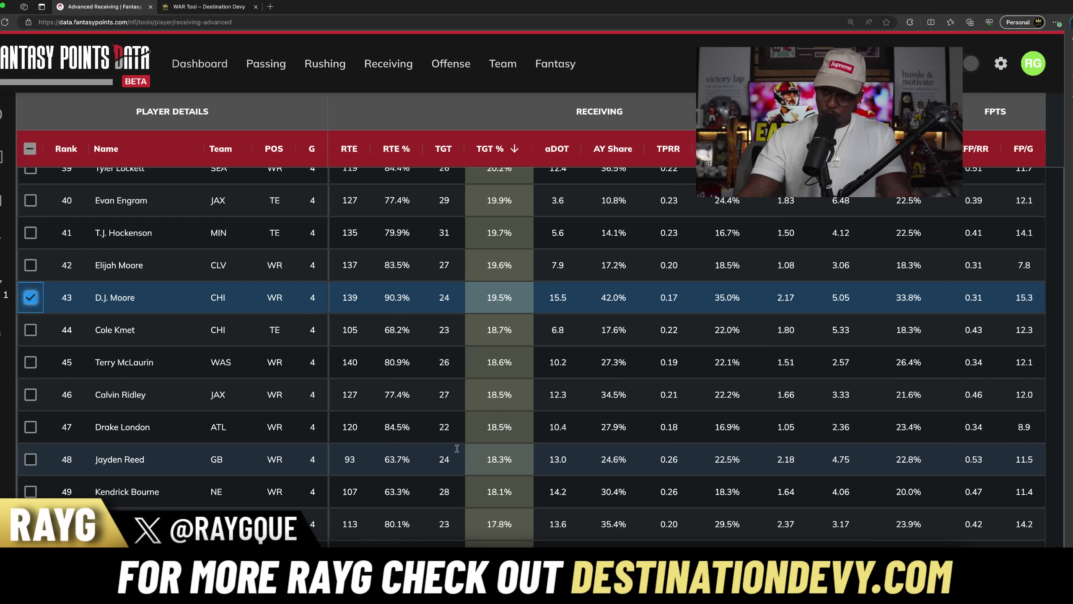
scroll(450, 458, "down", 5)
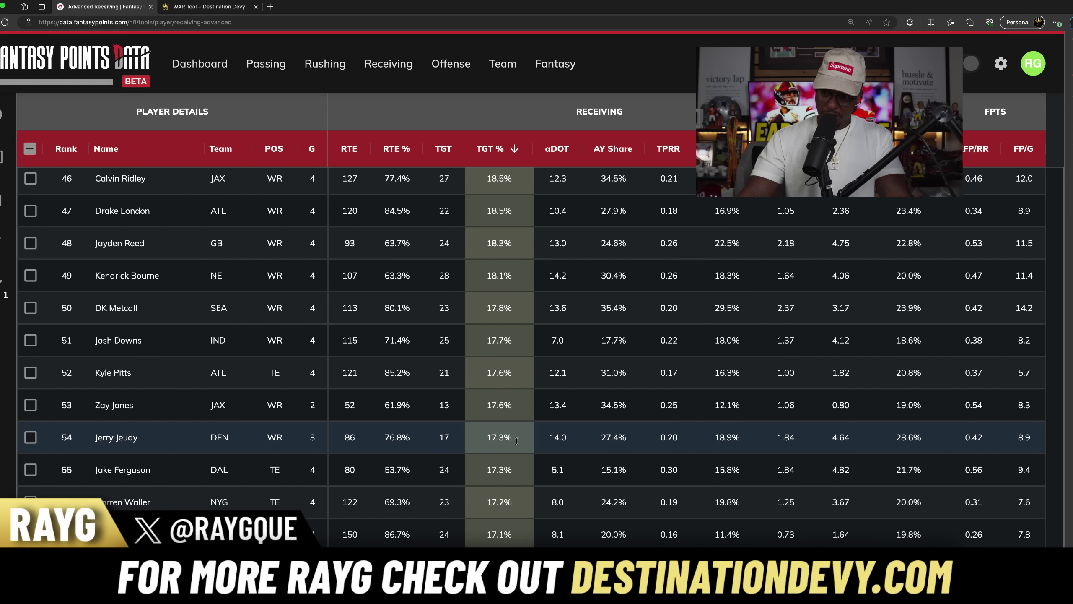
scroll(507, 536, "down", 3)
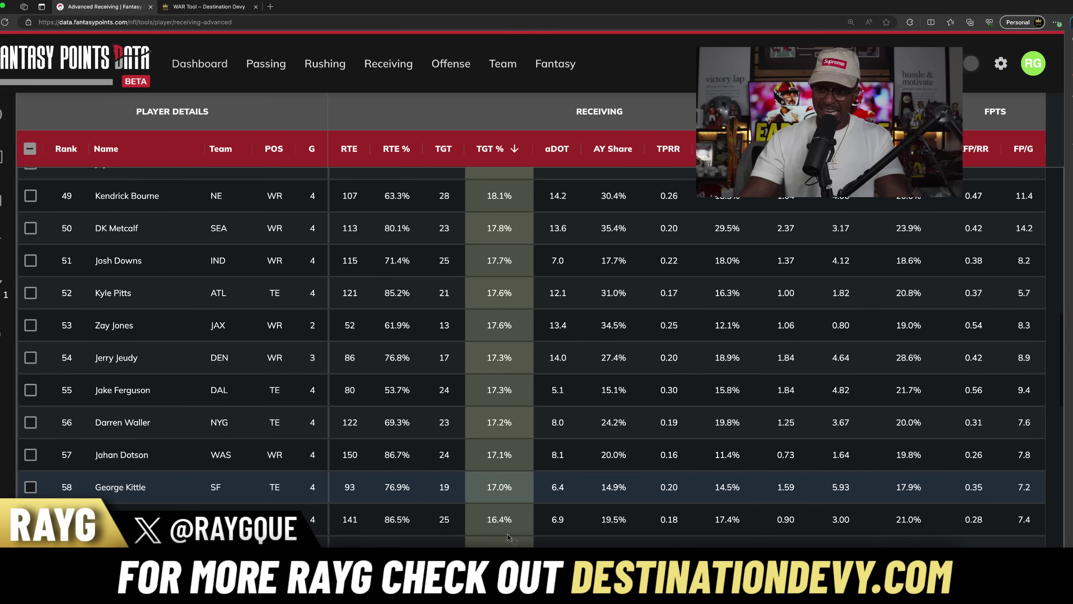
scroll(508, 531, "down", 1)
scroll(508, 532, "down", 4)
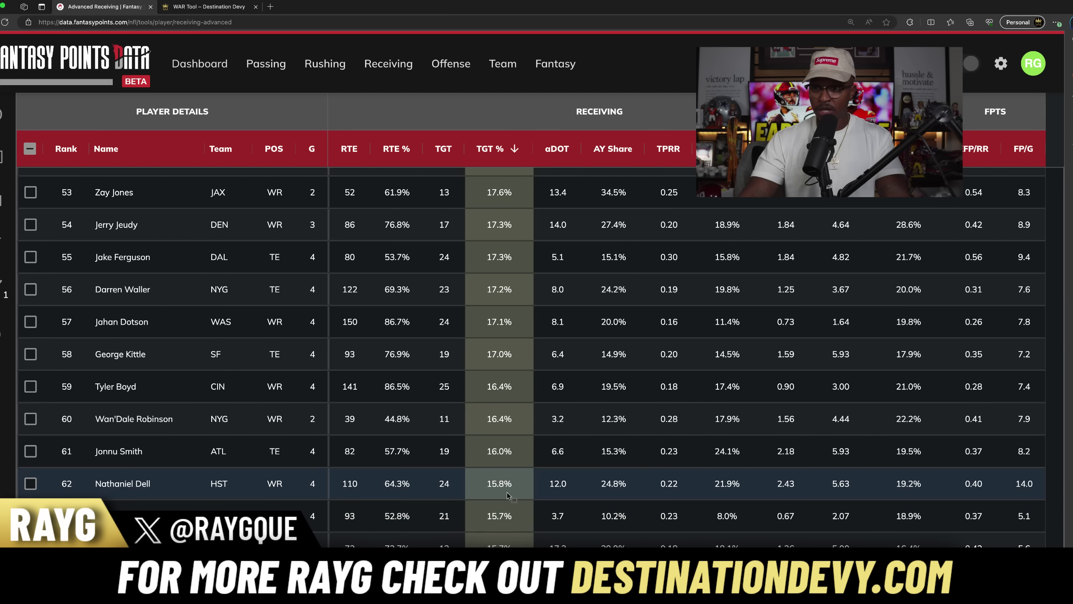
scroll(507, 495, "down", 1)
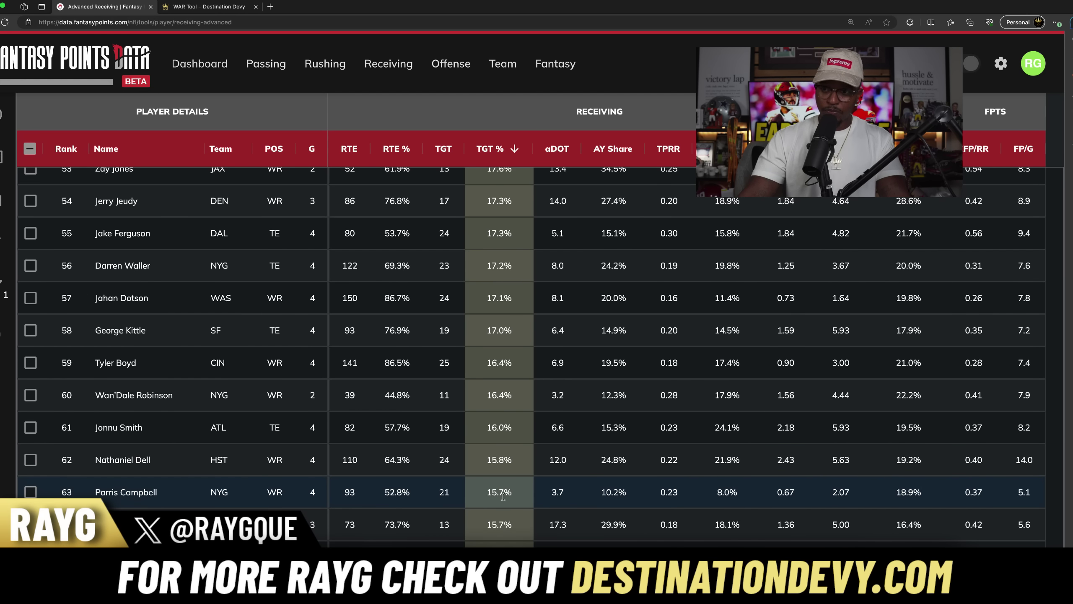
scroll(503, 497, "up", 20)
left_click(117, 324)
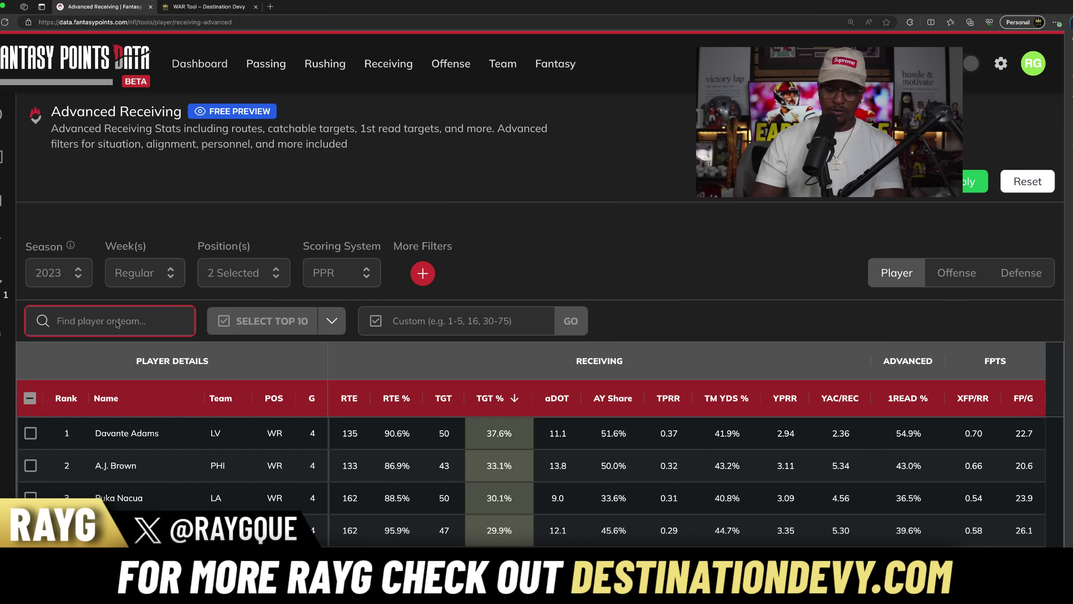
Filter the table to the Commanders with "command", rank the players in descending order by TGT %, and select Terry McLaurin's TGT value
type("command")
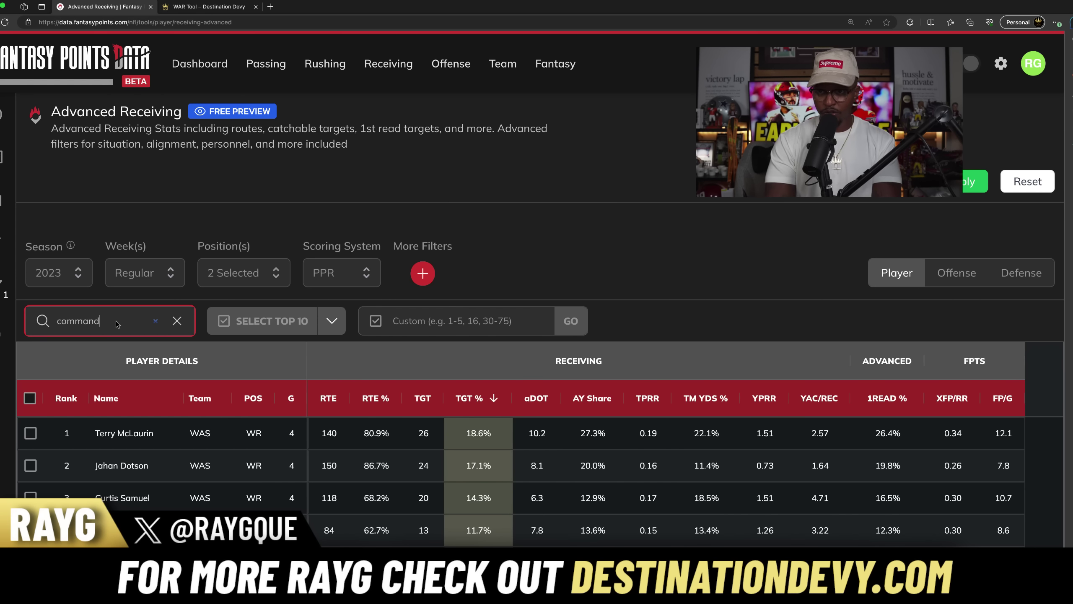
scroll(227, 297, "down", 4)
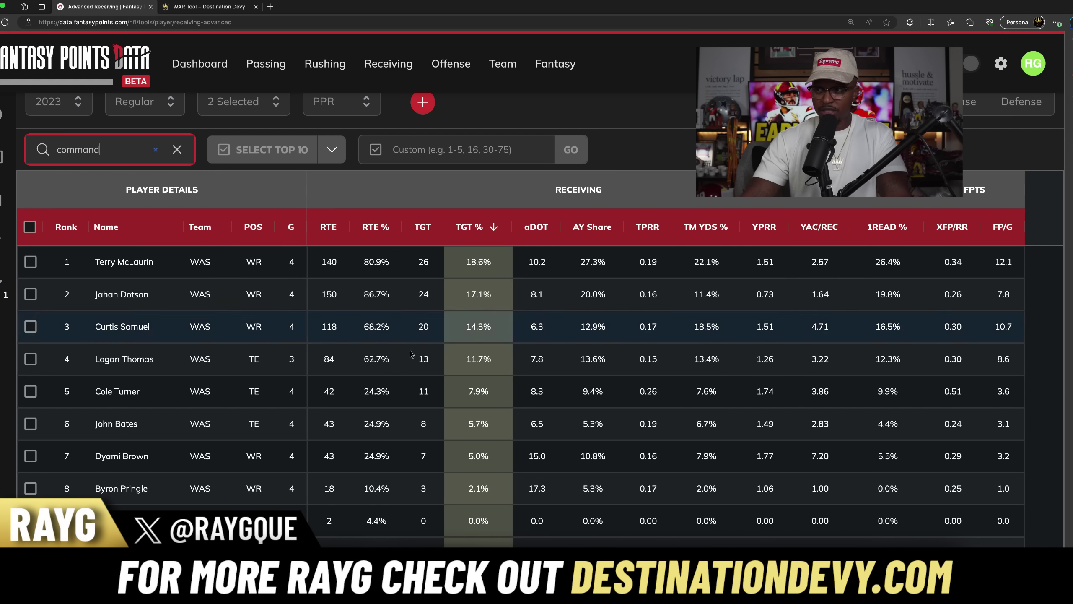
left_click(482, 228)
left_click(482, 229)
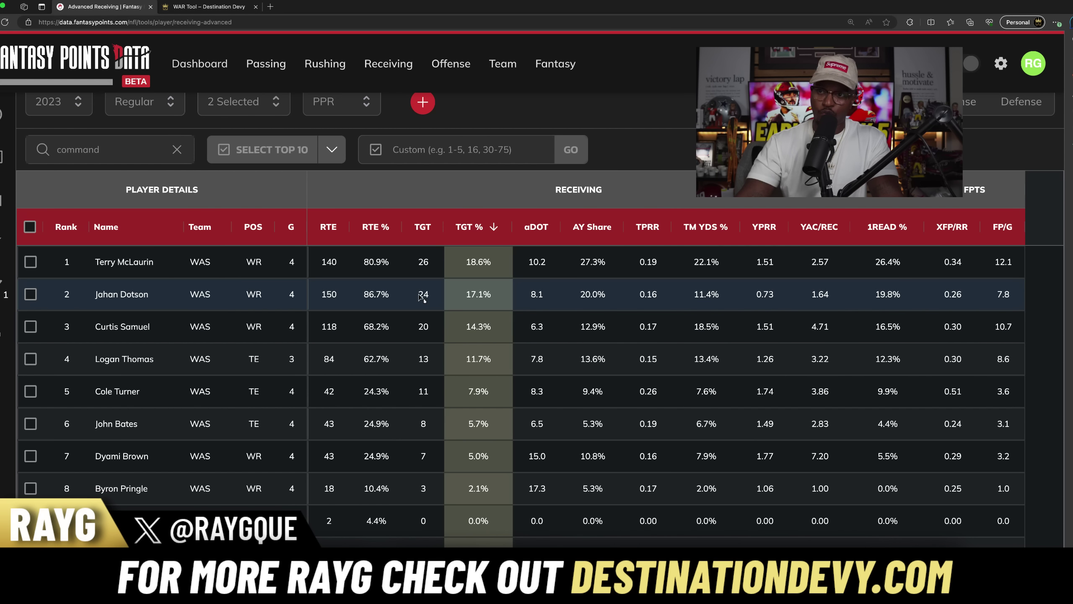
left_click(428, 266)
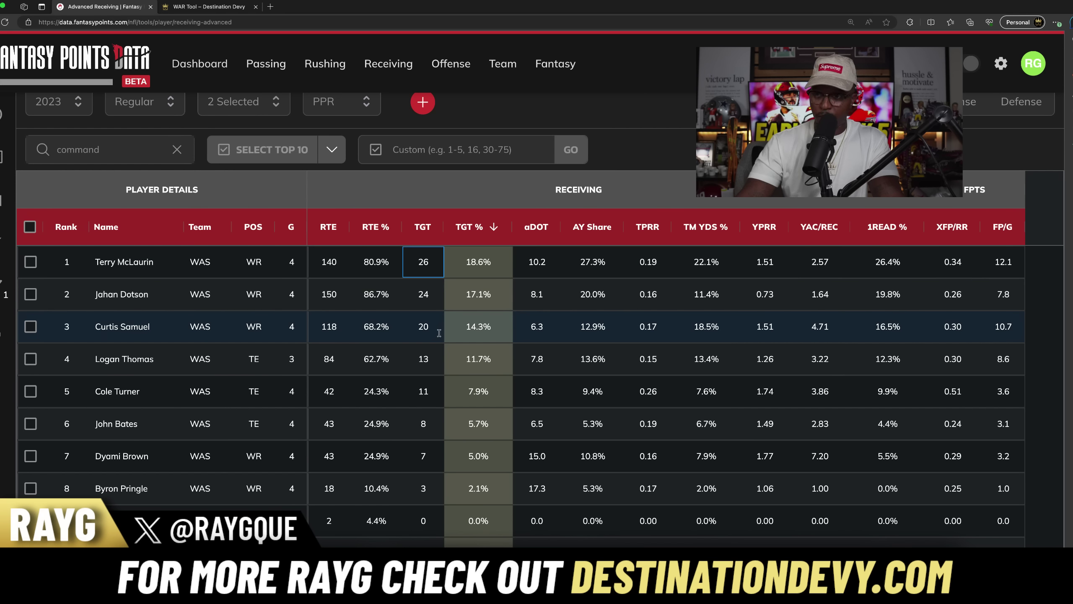
Rank the Commanders in descending order by AY Share, YPRR, YAC/REC and FP/G, select Terry McLaurin's row, and rank by 1READ %
left_click(595, 227)
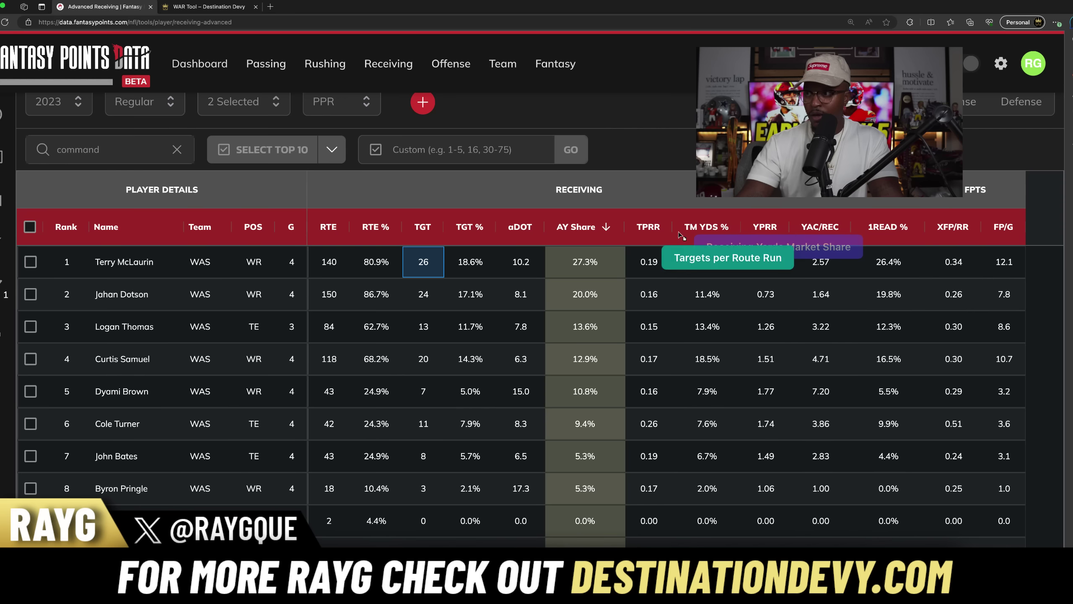
left_click(765, 227)
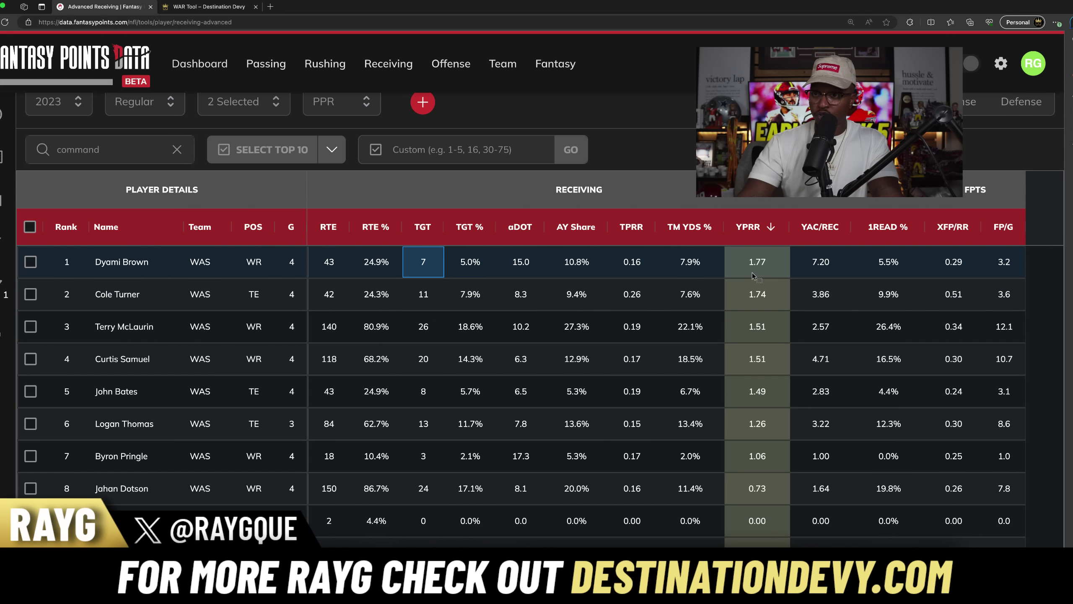
left_click(827, 233)
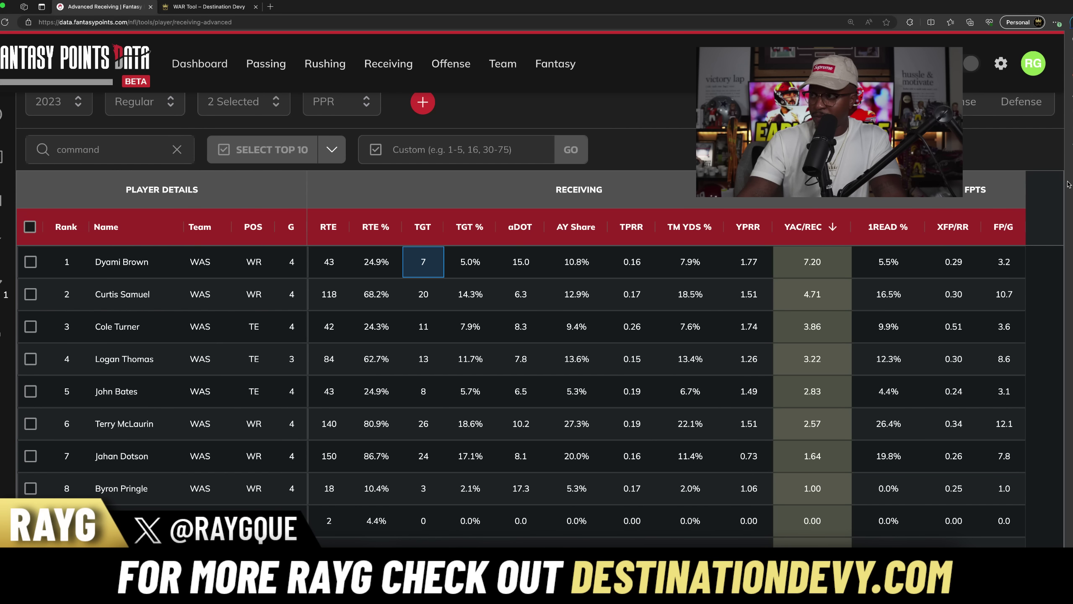
left_click(1004, 227)
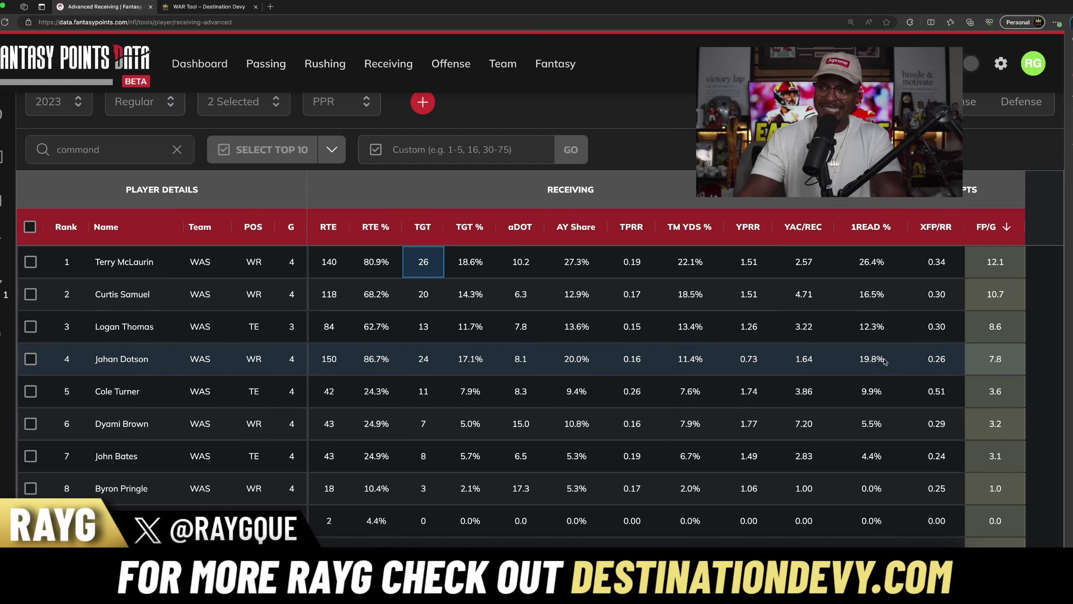
left_click(31, 262)
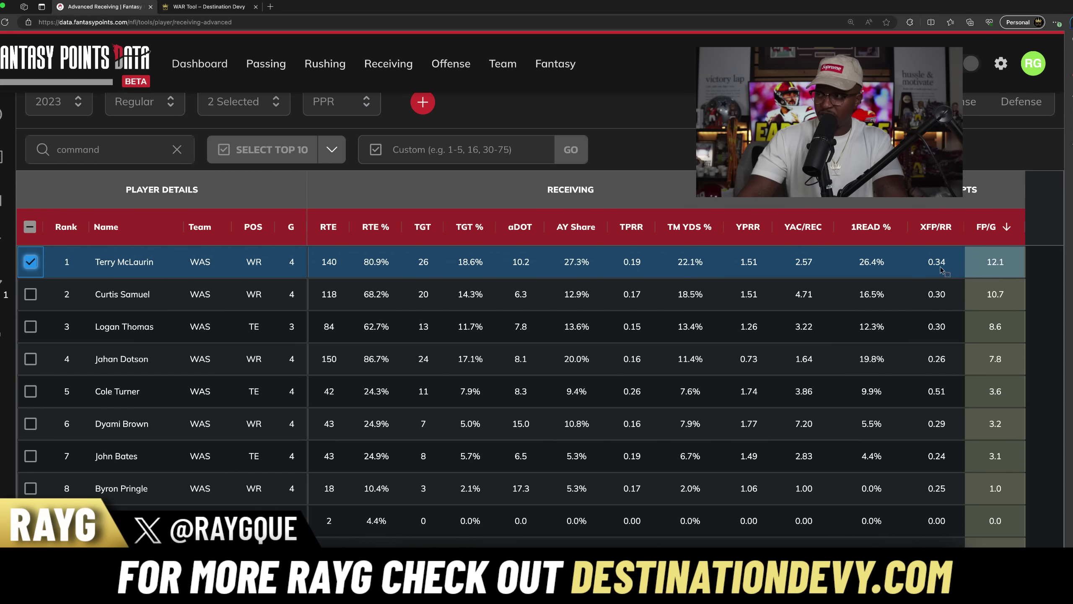
left_click(870, 228)
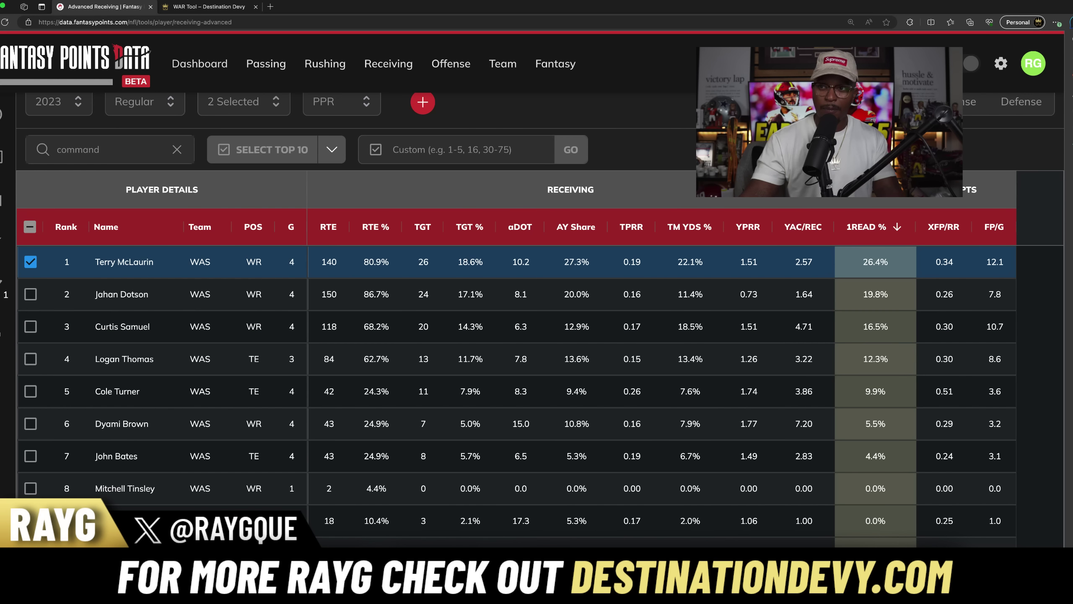
Replace the Commanders filter with "titans" and rank the Titans players in descending order by TGT and by TGT %
left_click(177, 149)
left_click(132, 153)
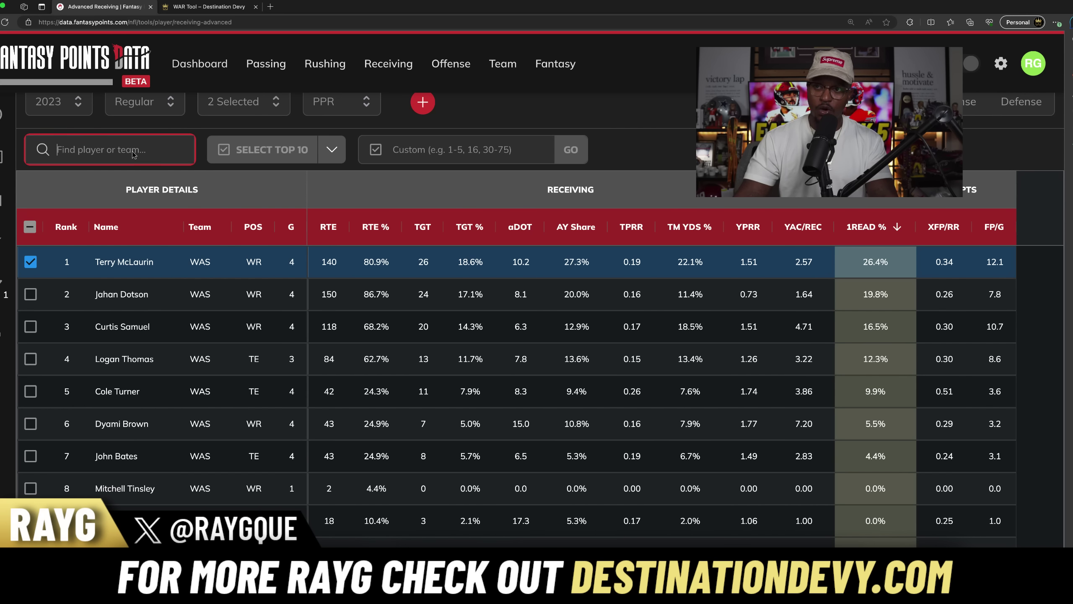
type("titans")
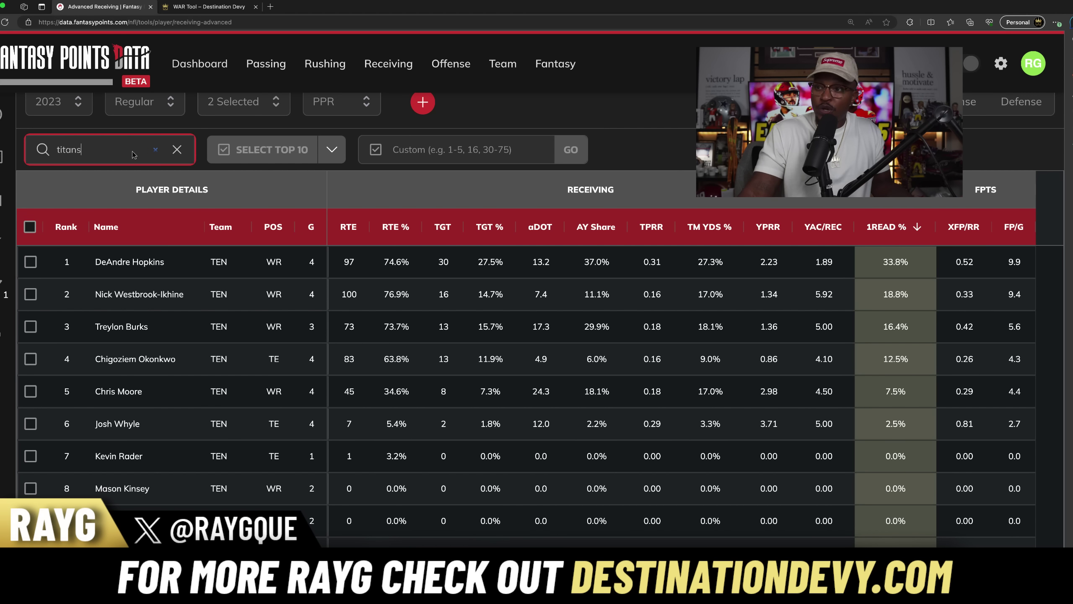
left_click(449, 231)
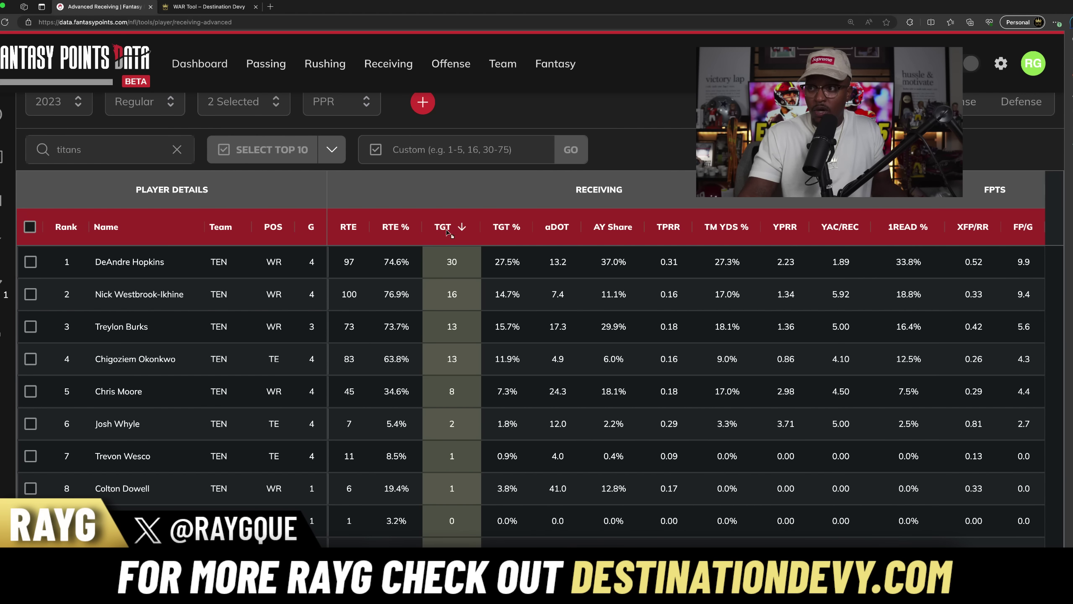
left_click(487, 231)
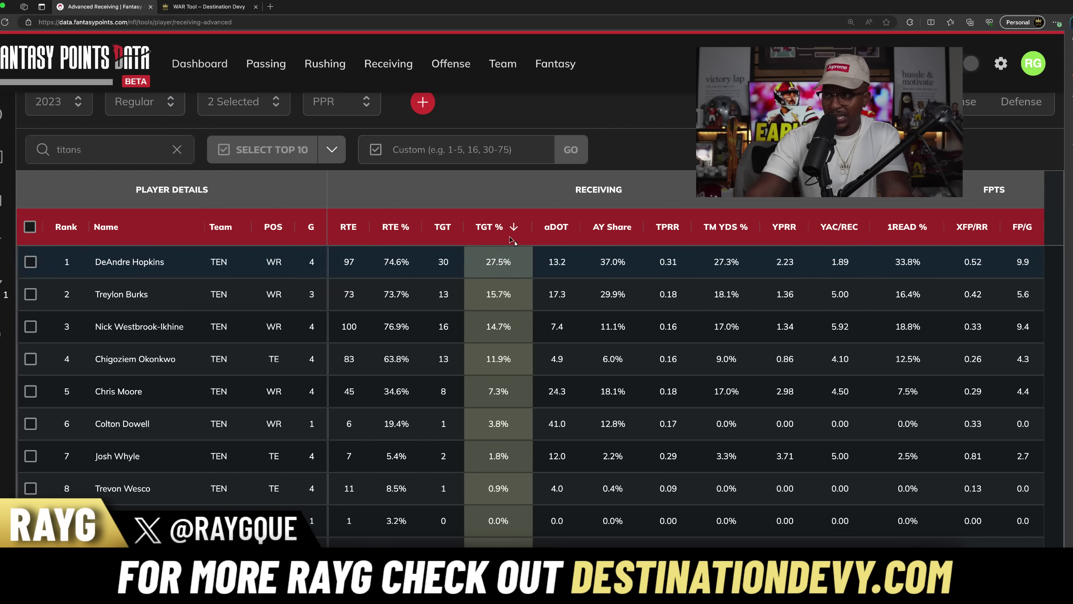
Rank the Titans players in descending order by AY Share, YPRR, YAC/REC, FP/G and TGT %, one metric at a time
left_click(614, 228)
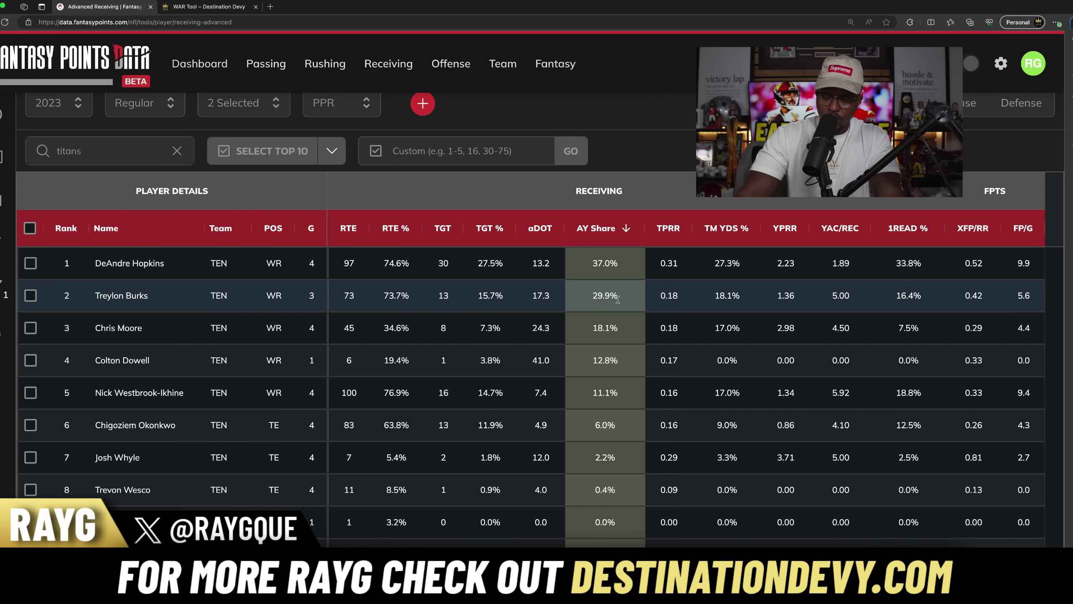
left_click(782, 230)
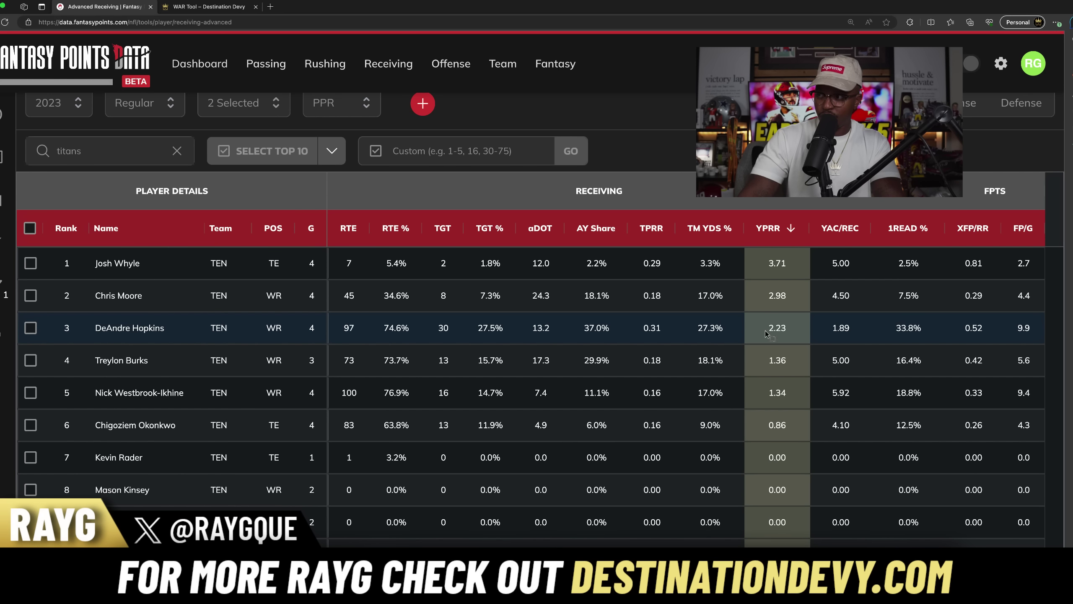
left_click(853, 228)
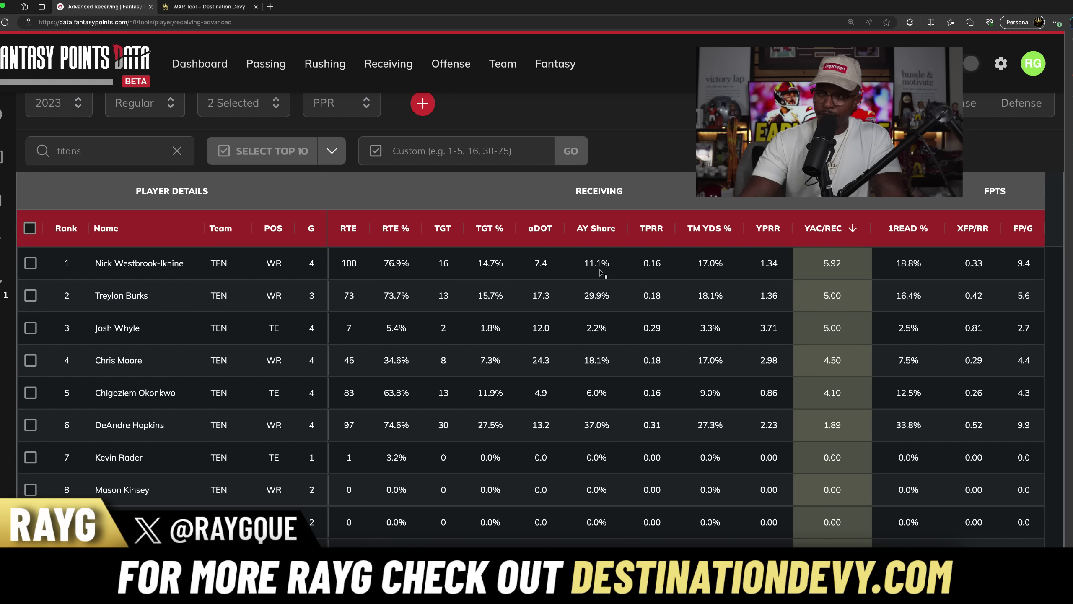
left_click(1030, 230)
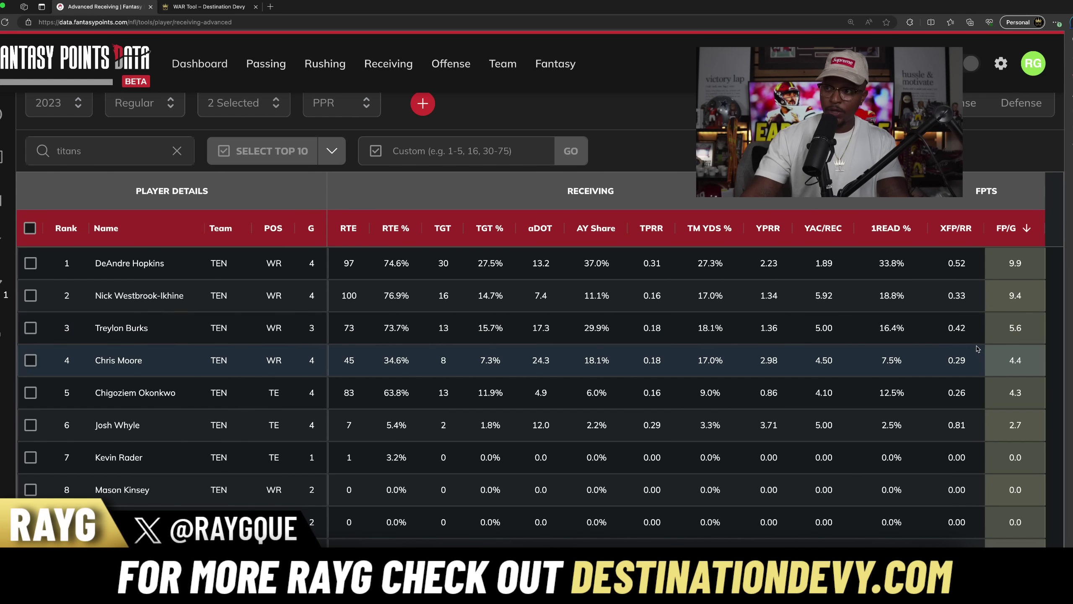
left_click(478, 231)
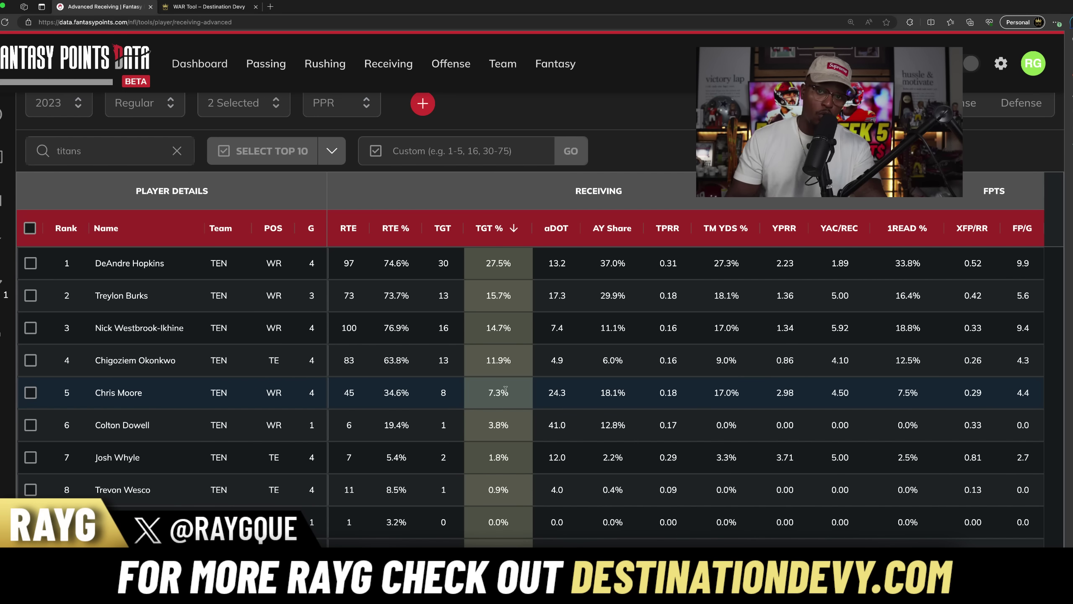
Replace the Titans filter with "seahawks" to list only the Seattle receivers and tight ends
left_click(173, 151)
left_click(84, 152)
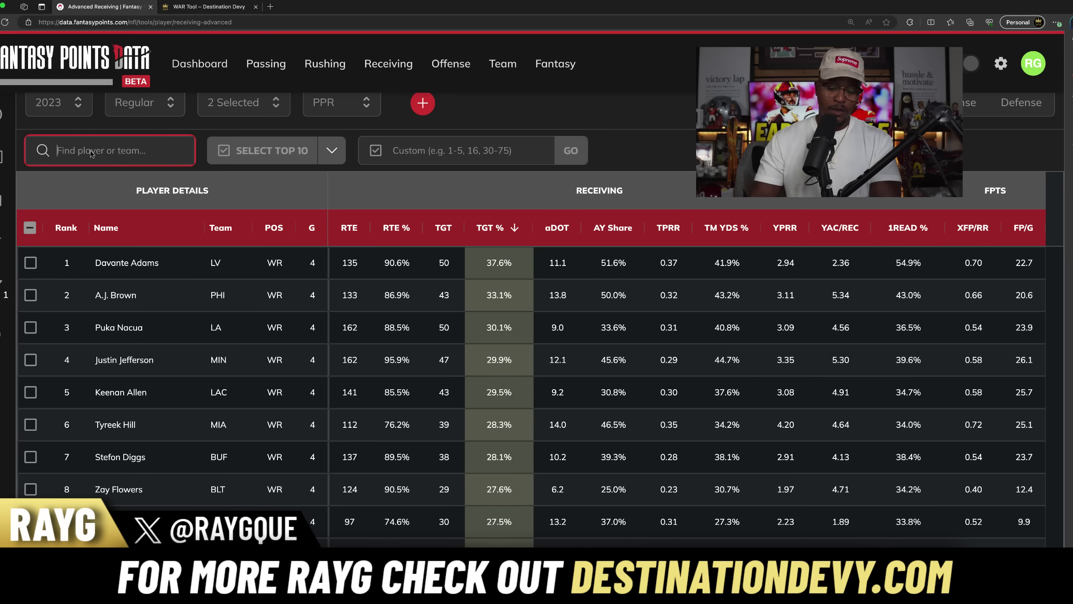
type("seahaks")
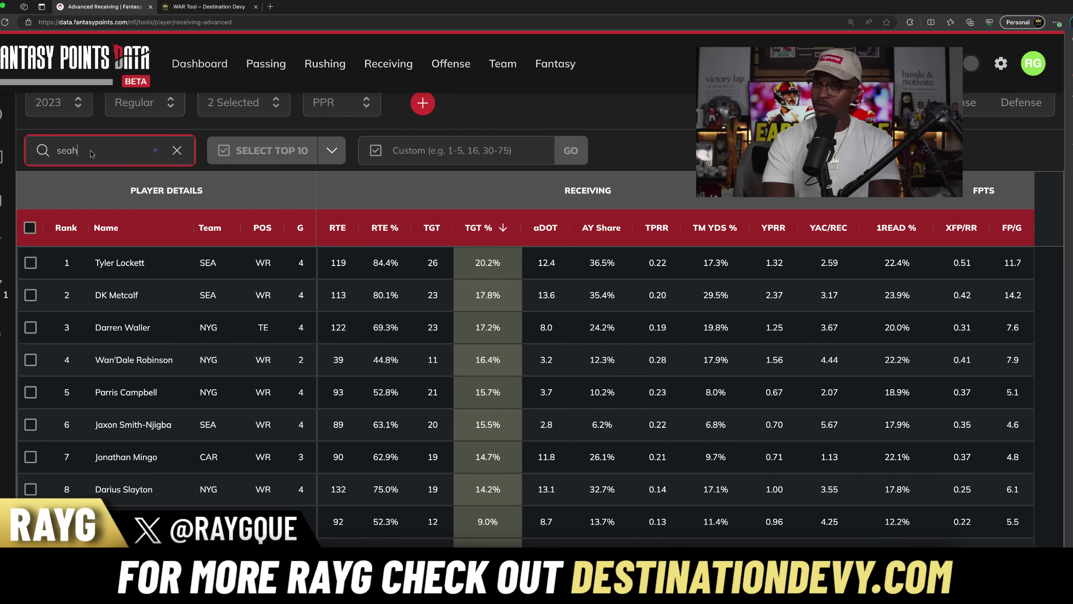
key("BackSpace")
key("BackSpace")
key("BackSpace")
key("BackSpace")
key("BackSpace")
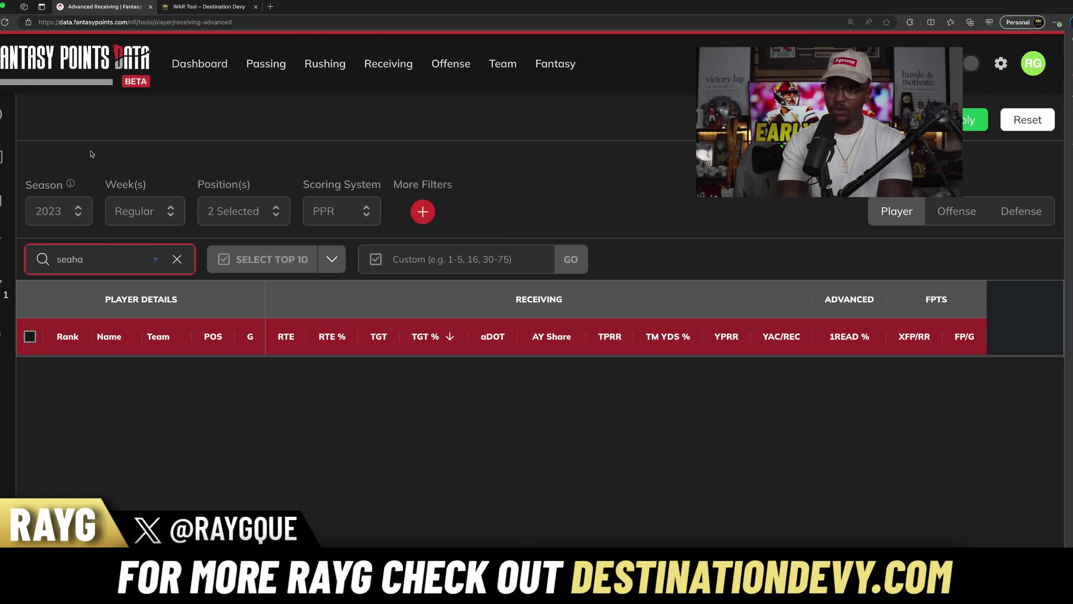
type("ahawks")
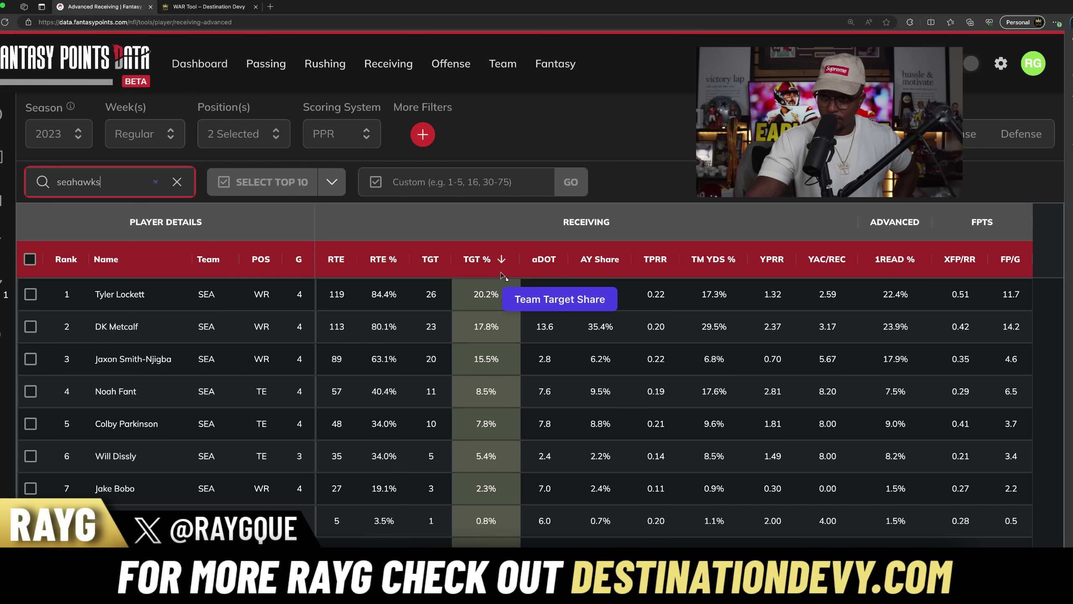
Rank the Seahawks in descending order by TGT, select Jaxon Smith-Njigba's RTE % value, and rank by TPRR, TGT %, FP/G and YPRR
left_click(434, 265)
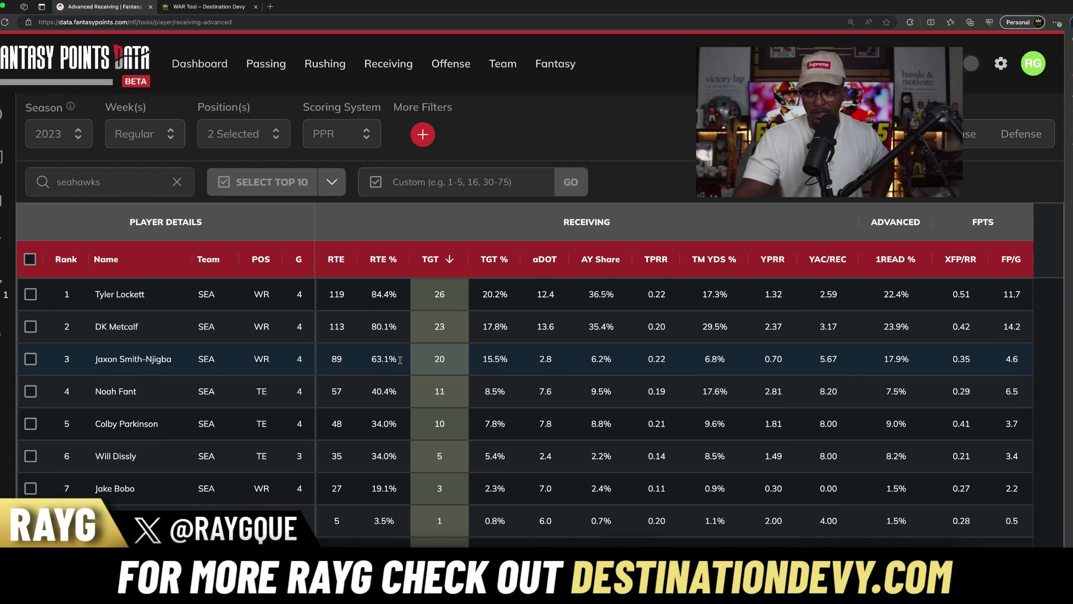
left_click(367, 360)
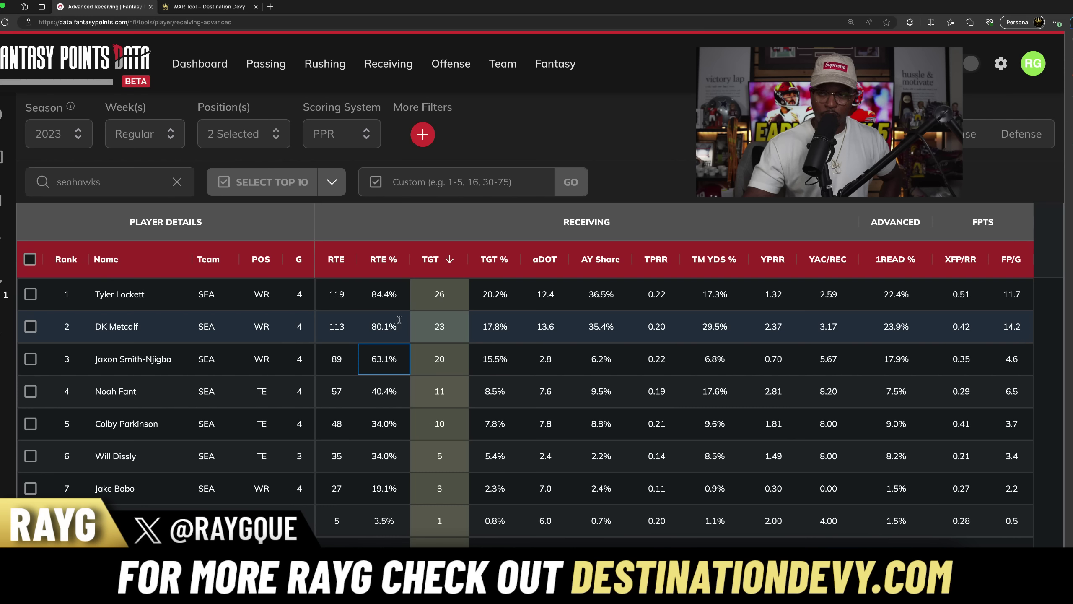
left_click(665, 262)
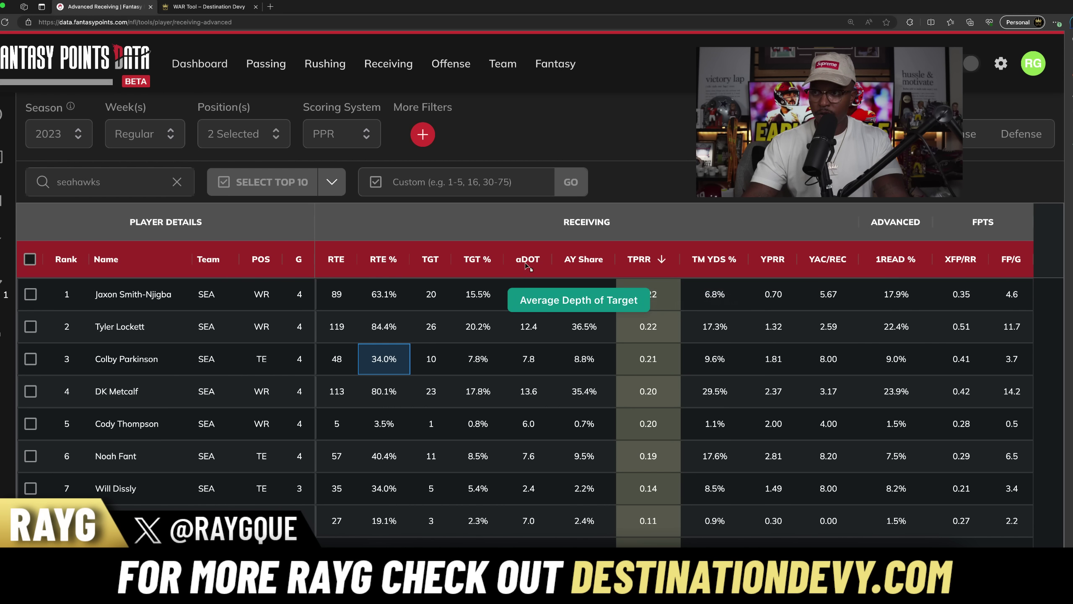
left_click(496, 273)
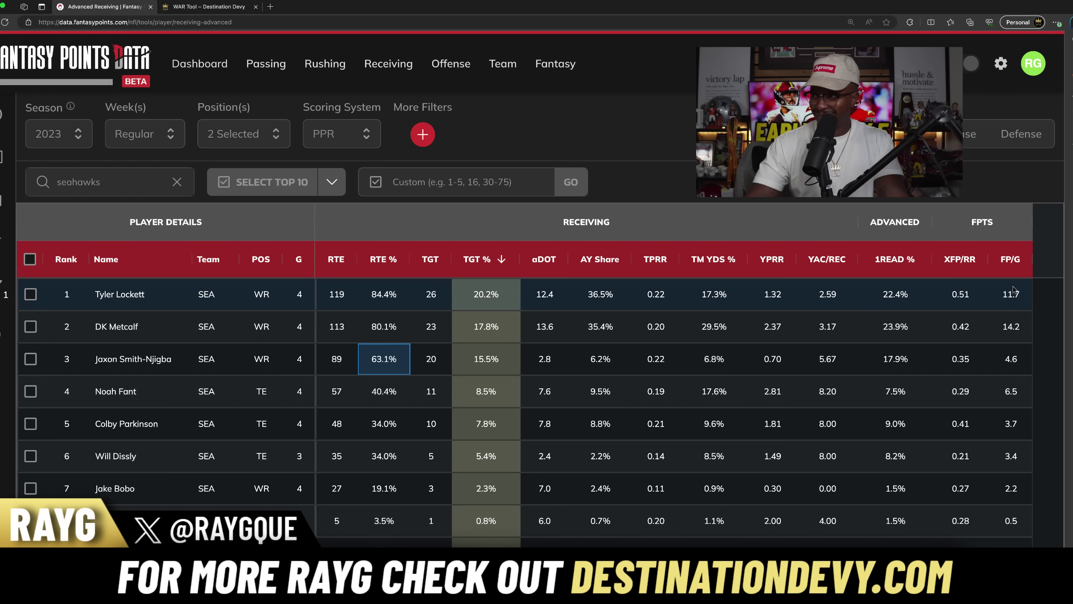
left_click(1010, 259)
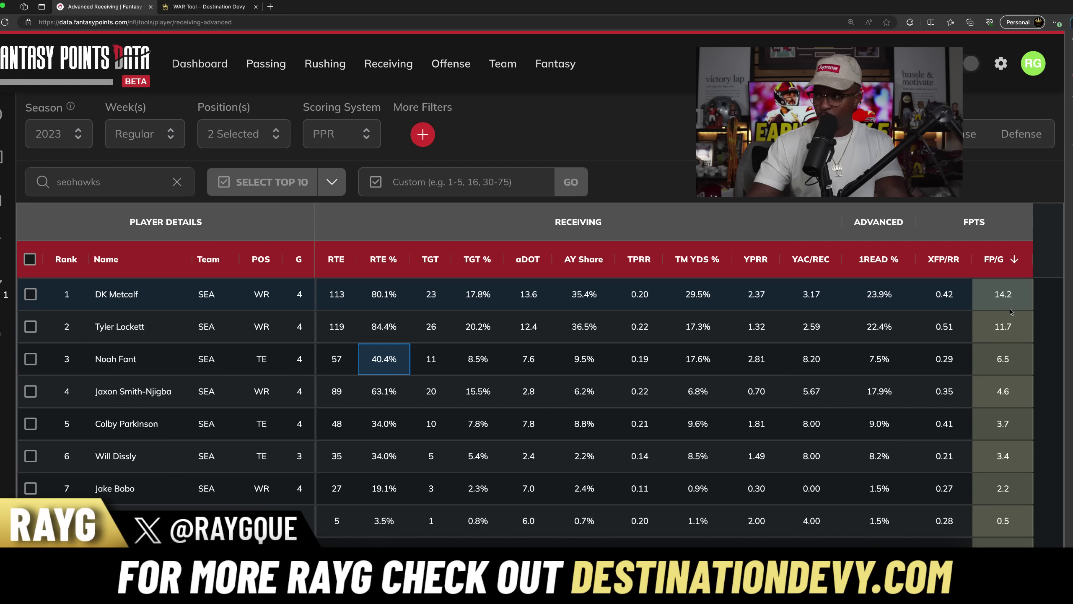
left_click(779, 259)
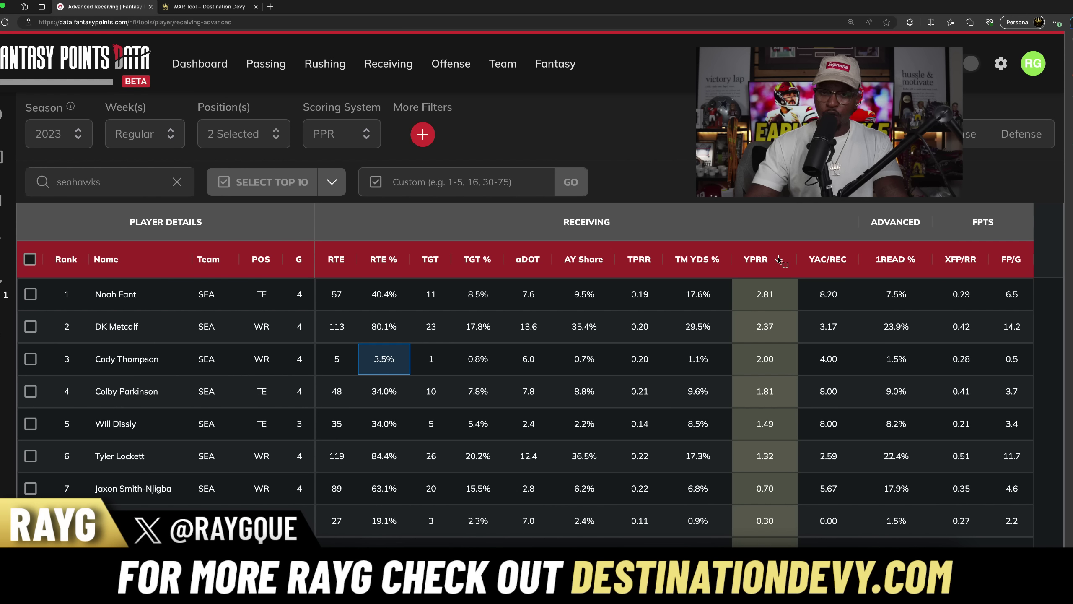